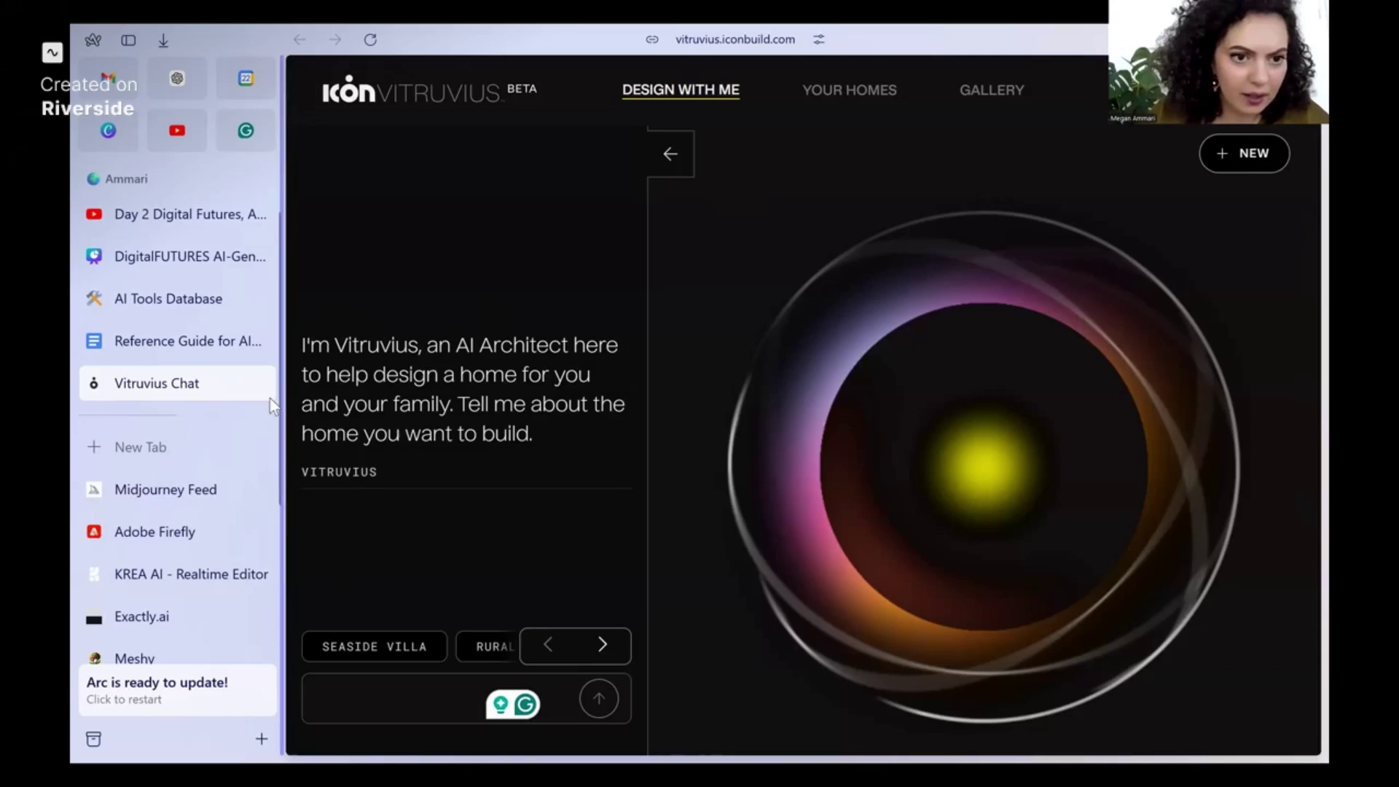
# - Bring up the Vitruvius Chat page's context menu, then dismiss it
pyautogui.rightClick(211, 386)
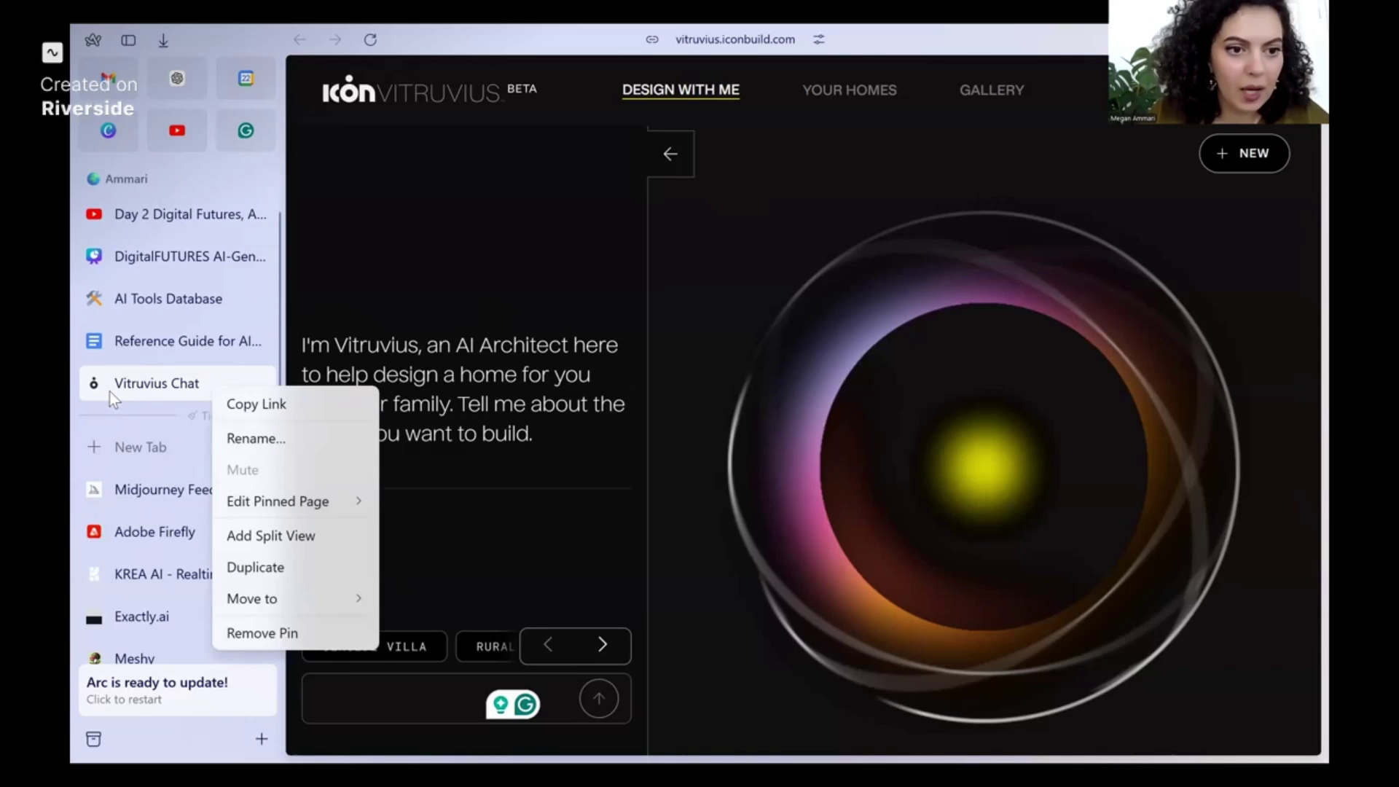
pyautogui.rightClick(109, 392)
pyautogui.rightClick(109, 394)
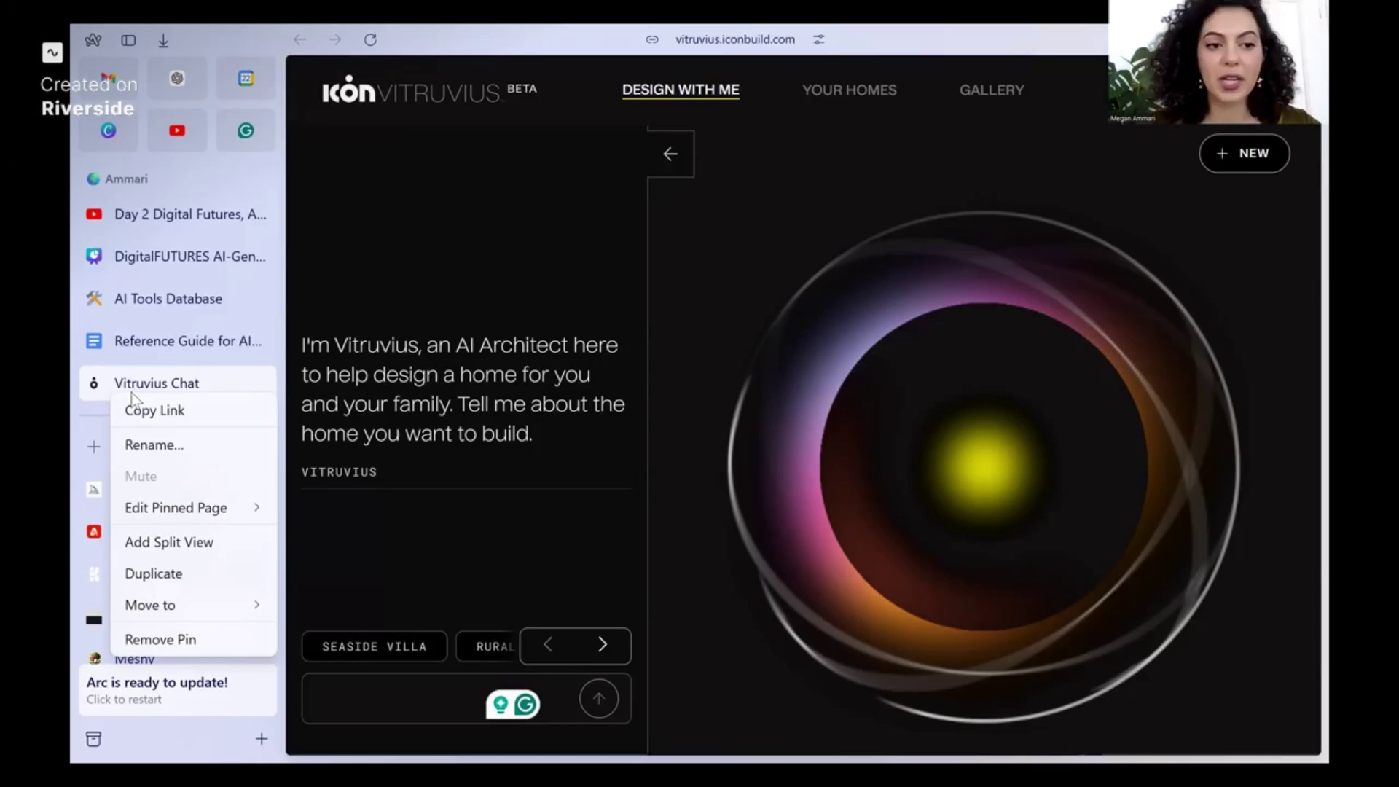
pyautogui.press('Escape')
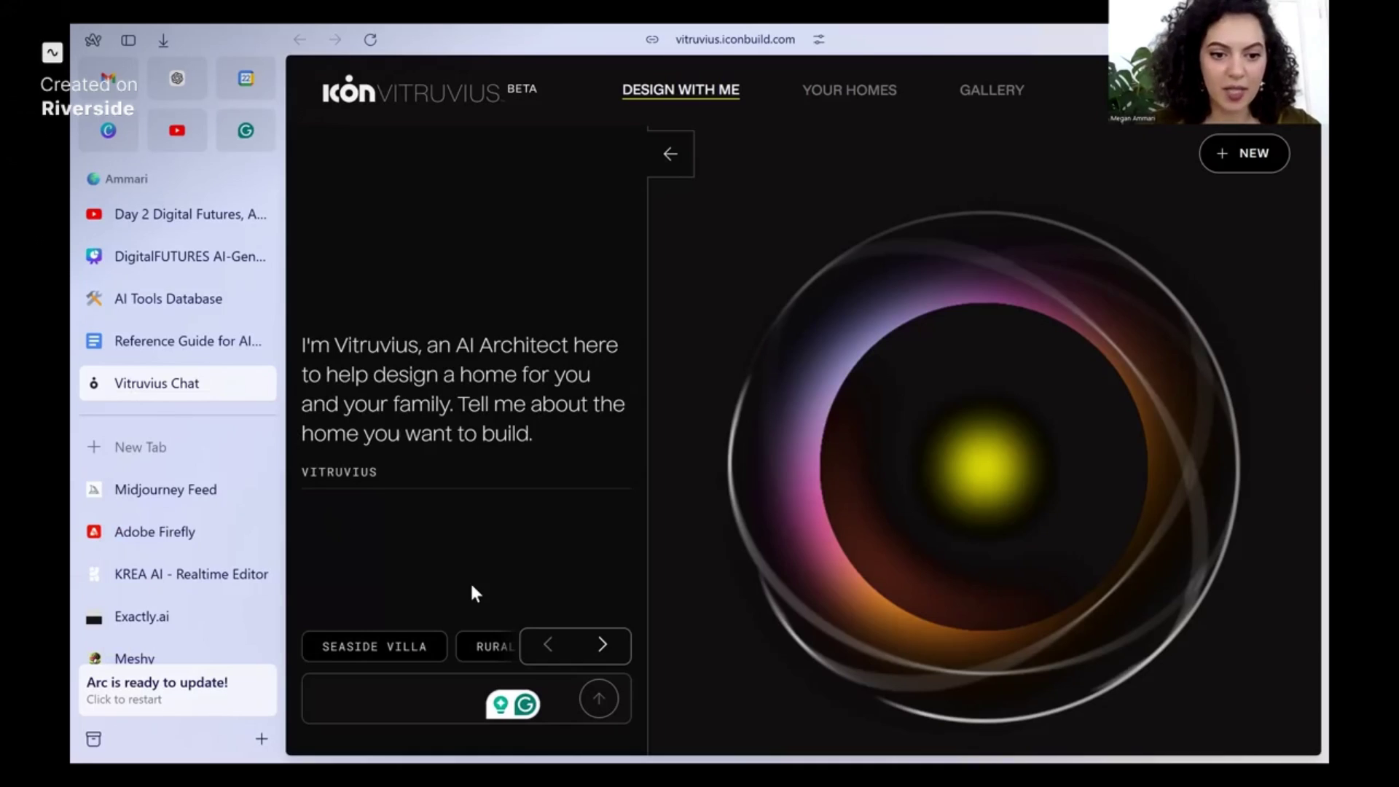
# - Focus the message box and highlight suggested prompt ideas like SEASIDE VILLA
pyautogui.click(483, 701)
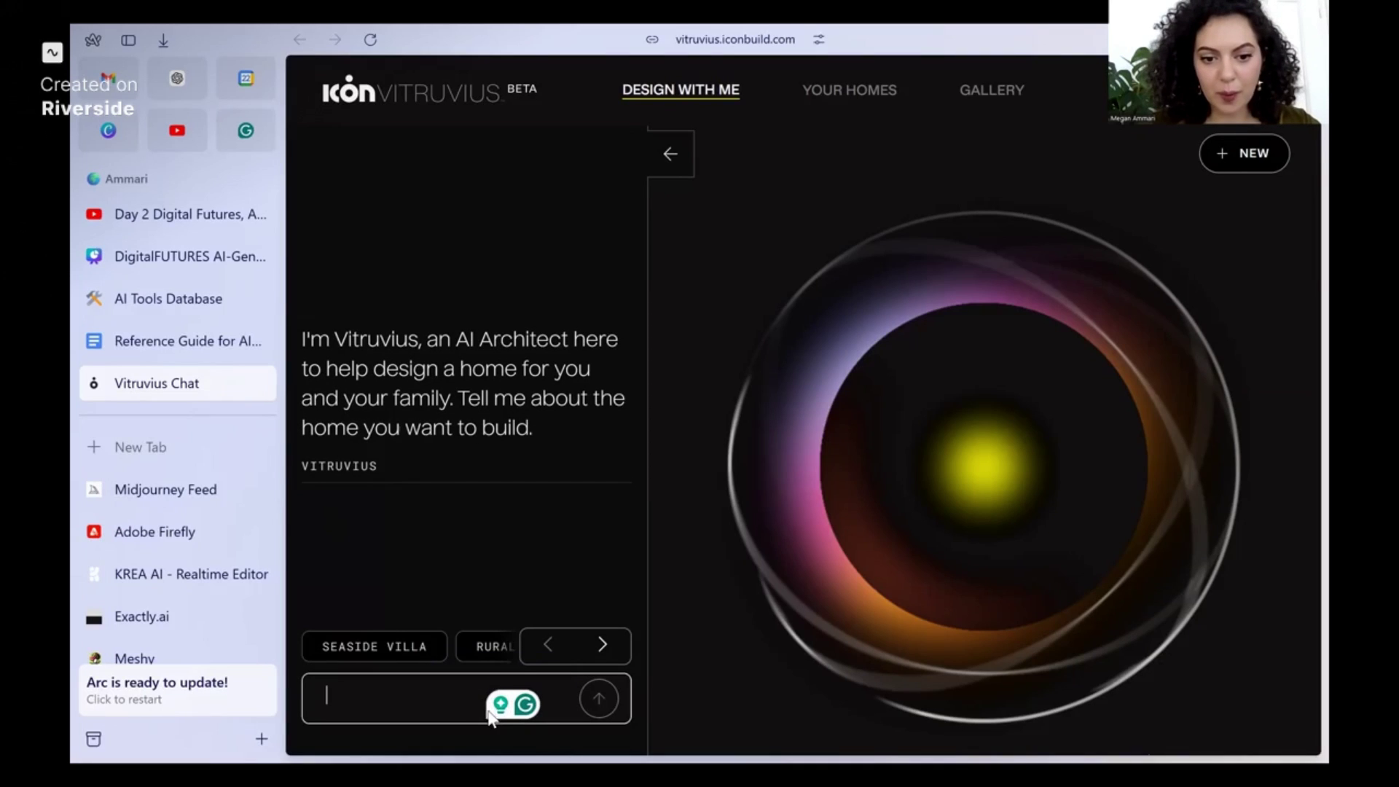
pyautogui.click(547, 752)
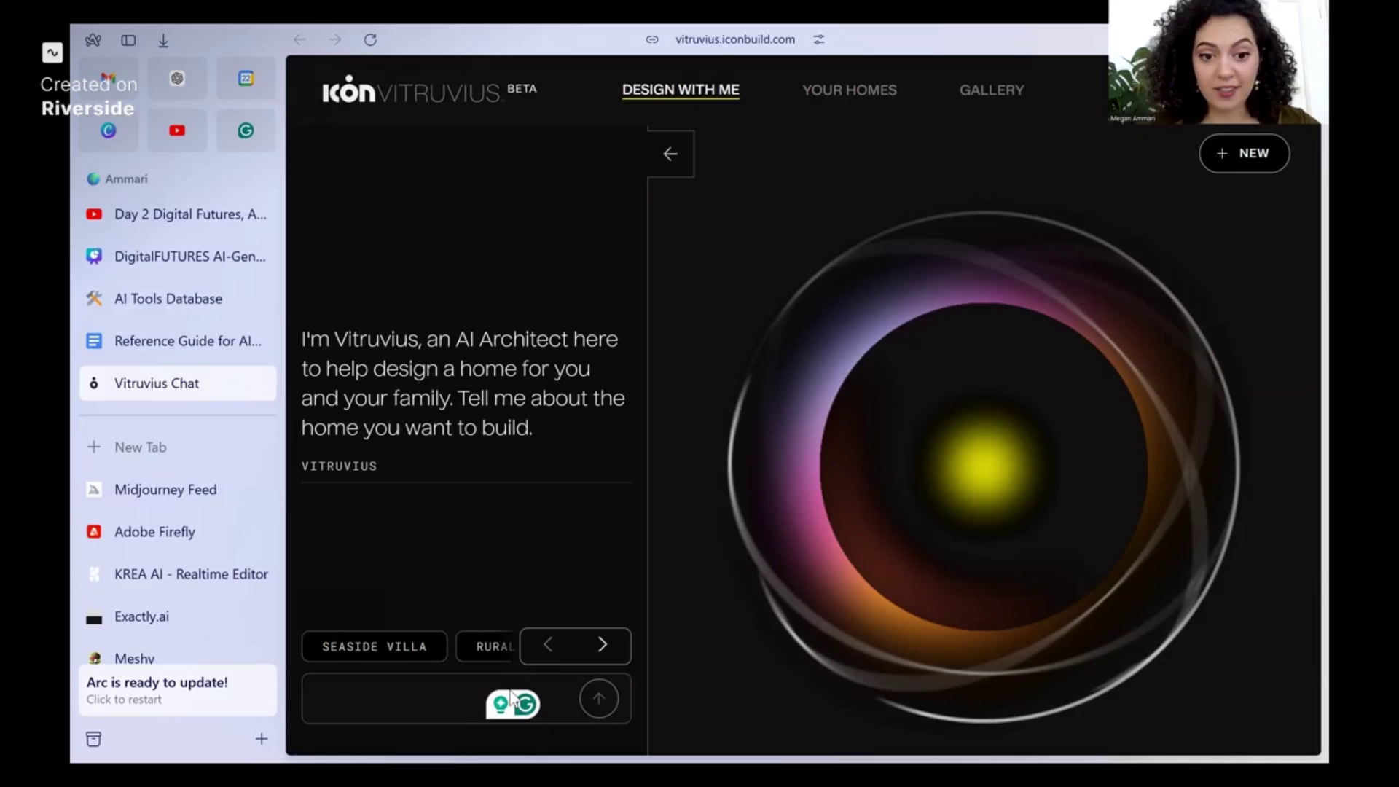
pyautogui.click(437, 700)
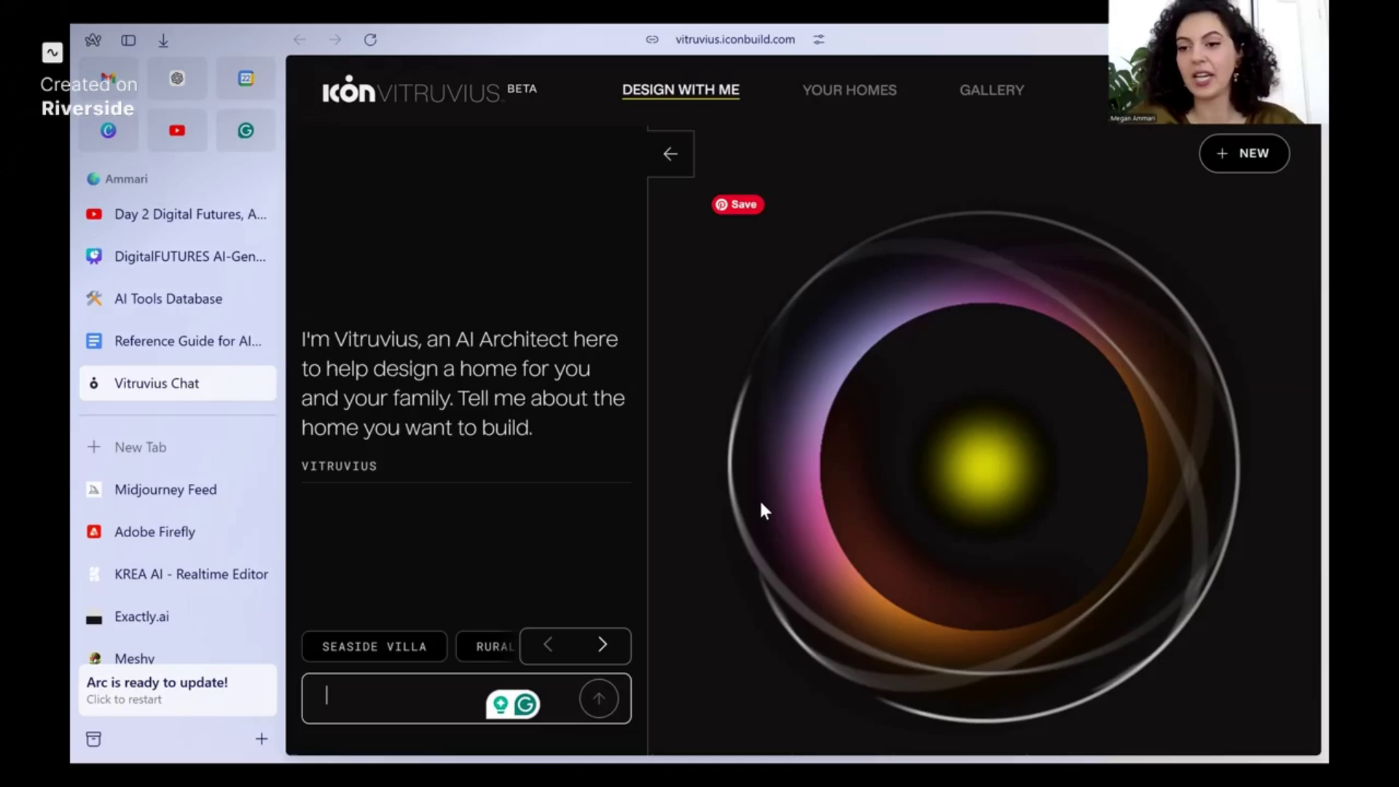
pyautogui.moveTo(310, 632); pyautogui.dragTo(737, 681)
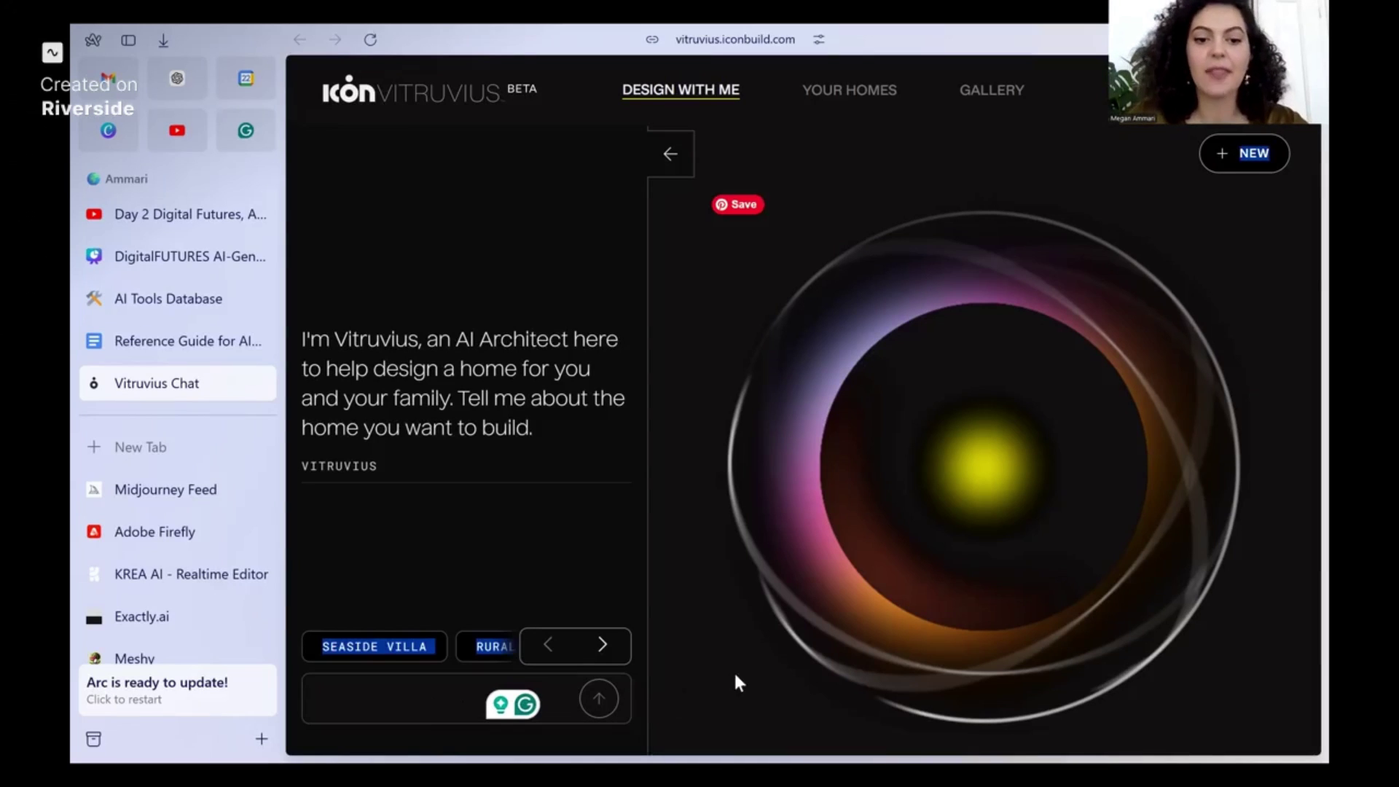
pyautogui.click(409, 707)
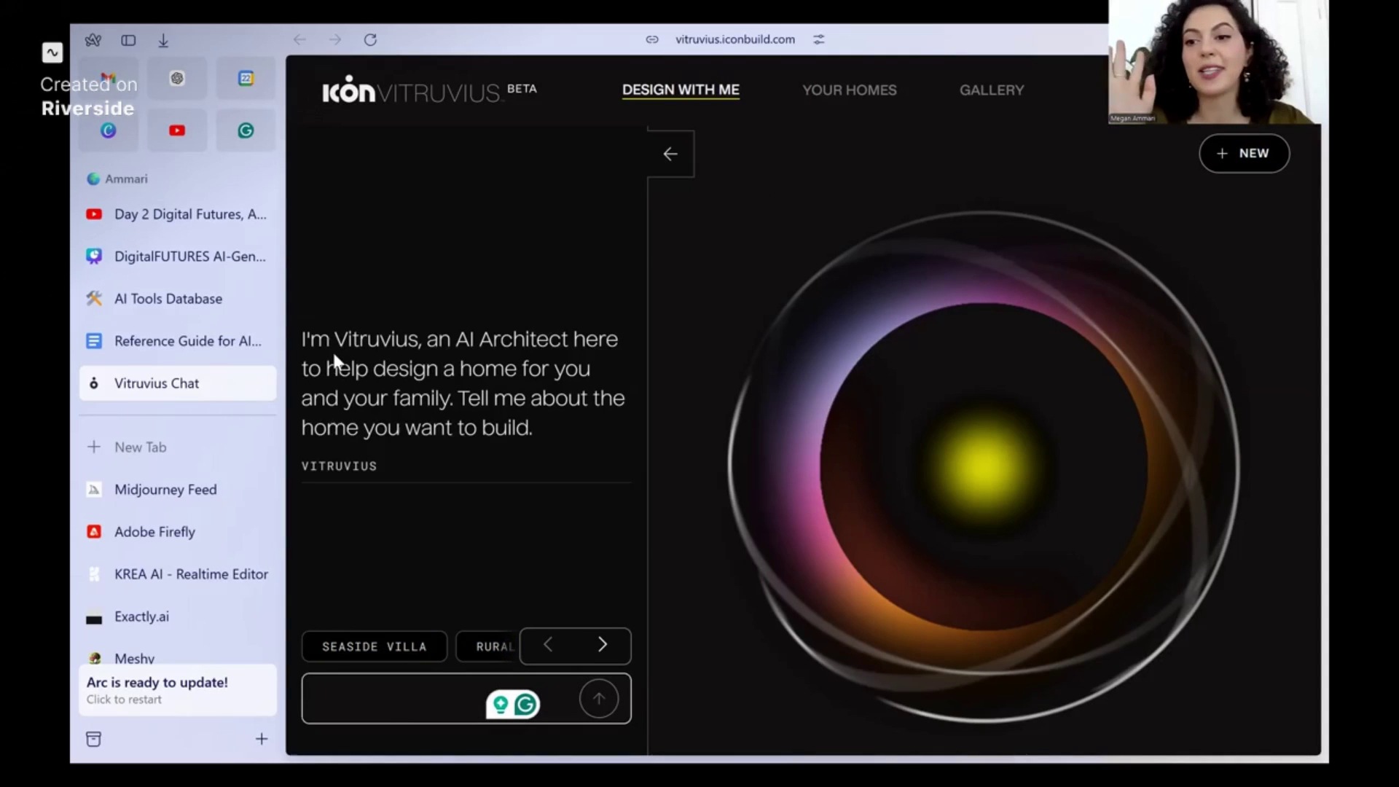
pyautogui.click(505, 421)
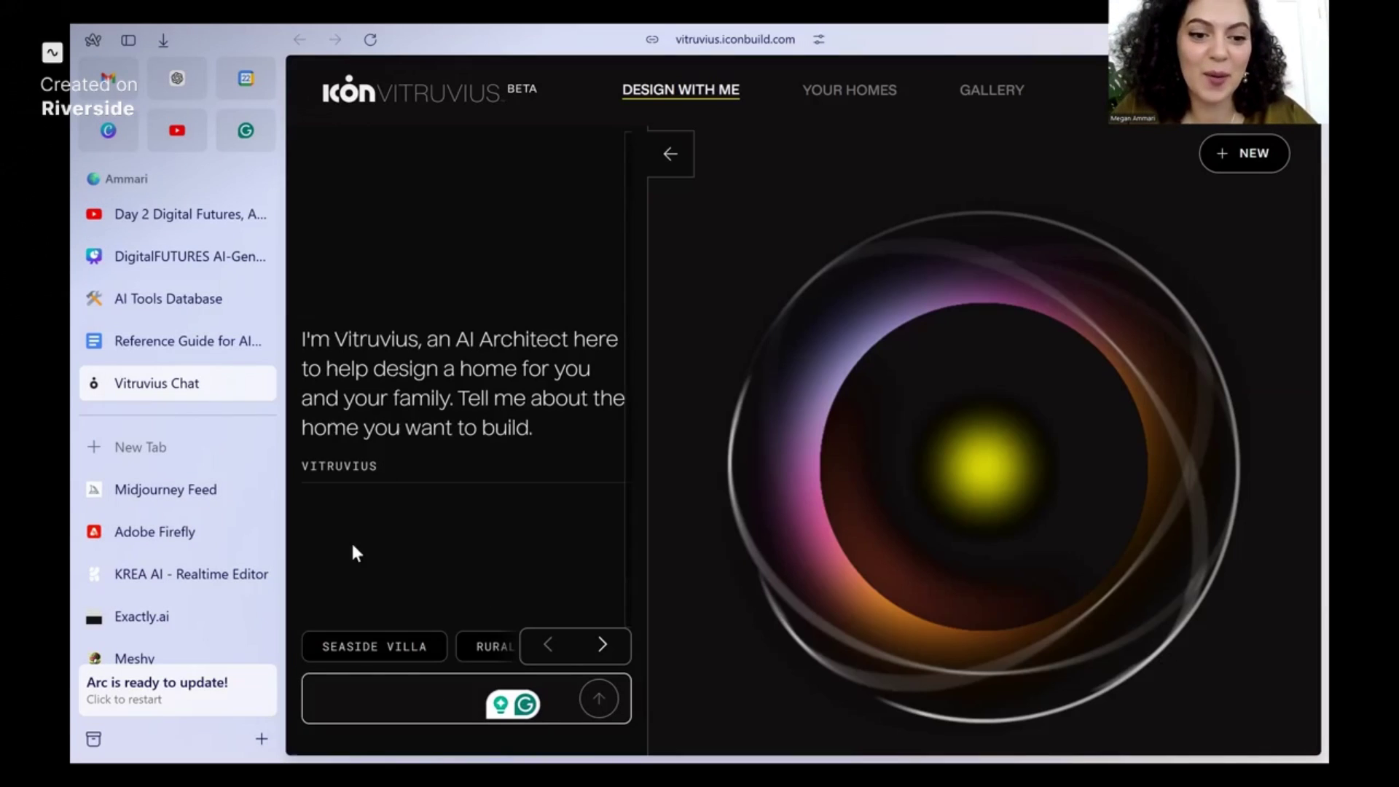
pyautogui.click(321, 695)
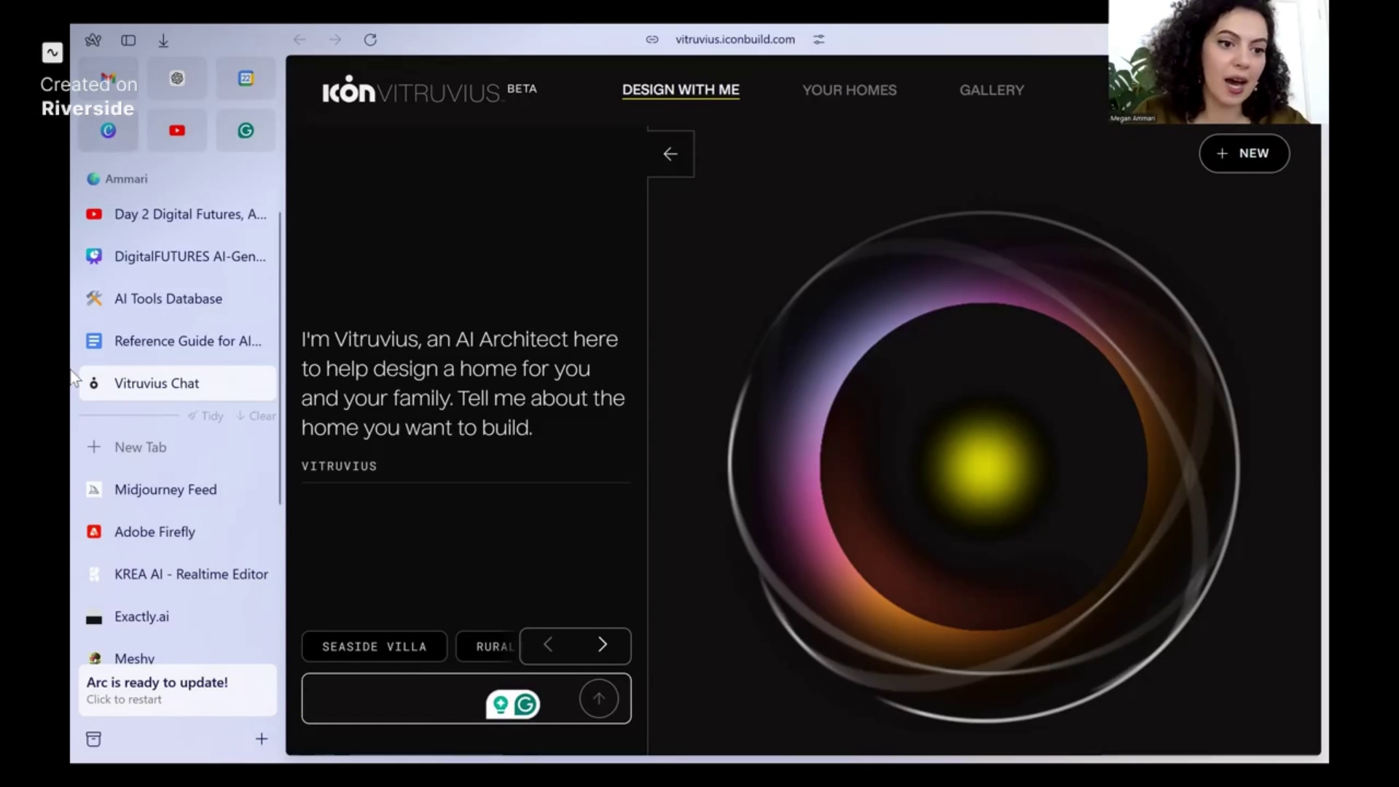
# - Hide the Arc sidebar with Cmd+S and dismiss the Grammarly popups, keeping Grammarly on
pyautogui.press('super+s')
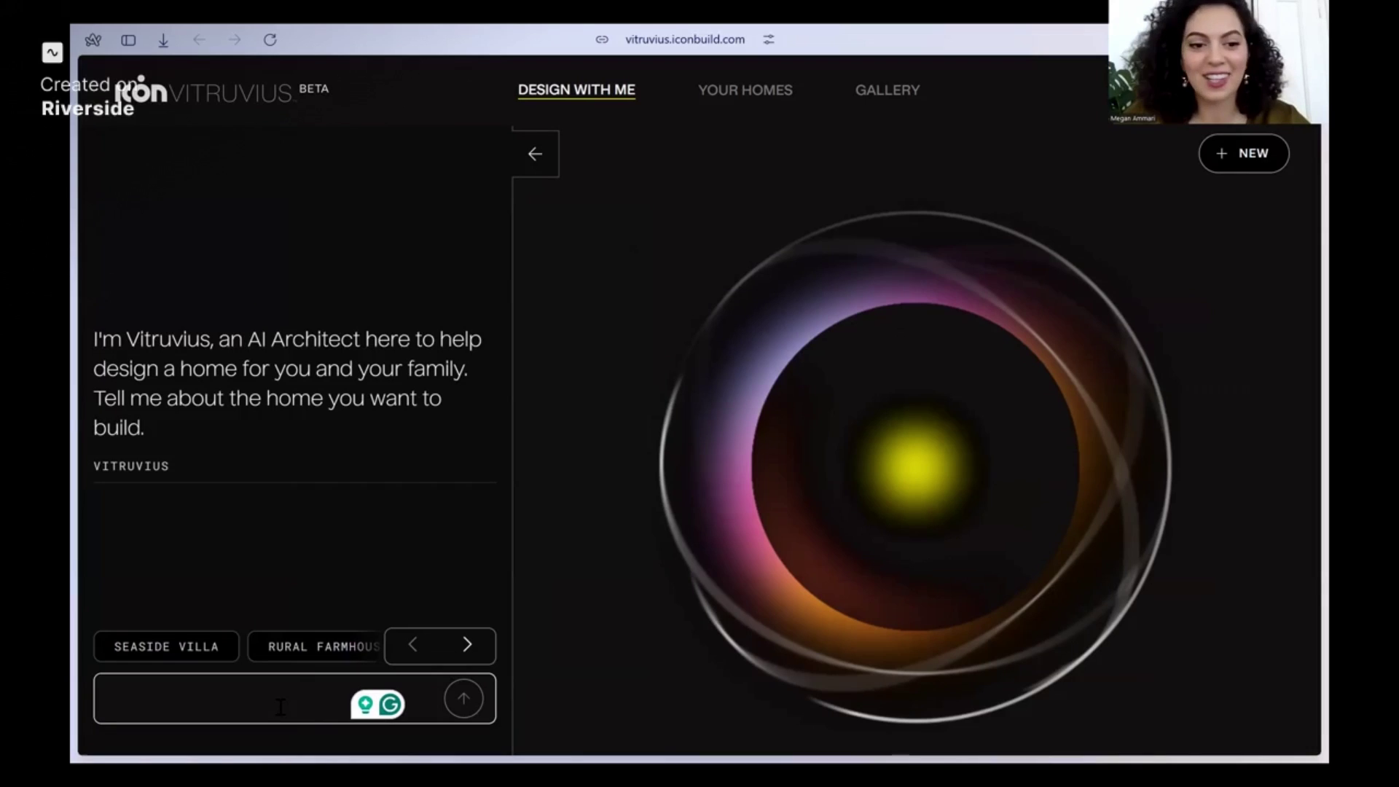
pyautogui.click(380, 705)
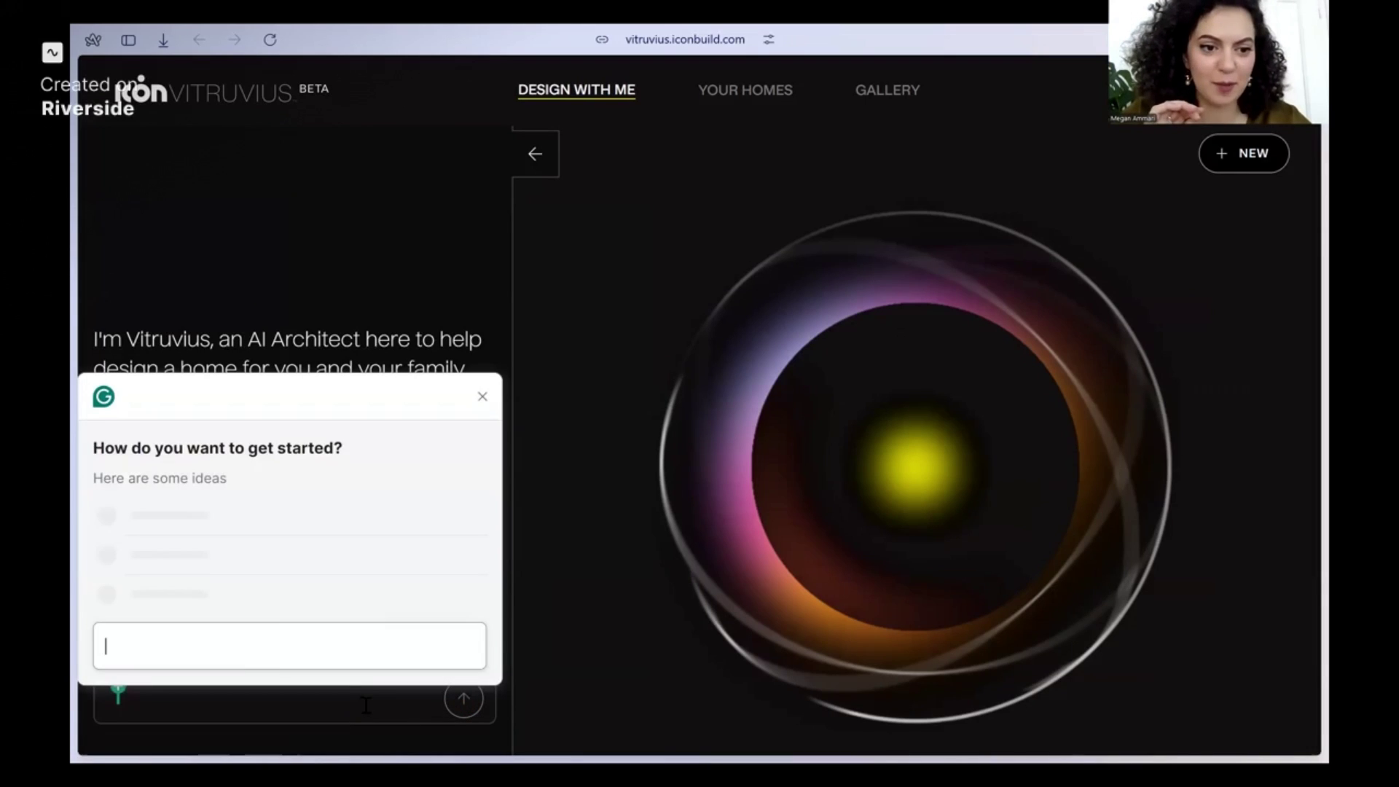
pyautogui.click(594, 316)
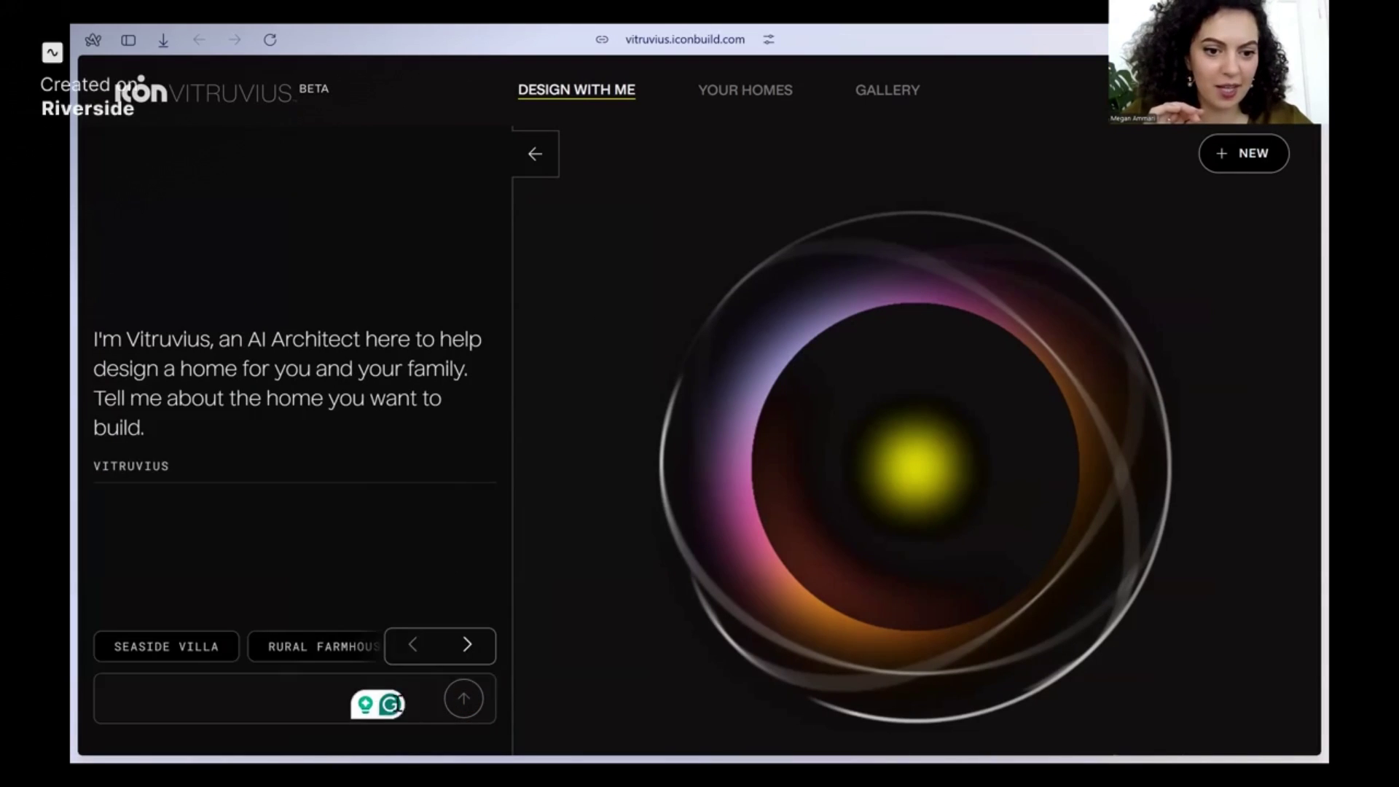
pyautogui.click(394, 705)
pyautogui.click(482, 452)
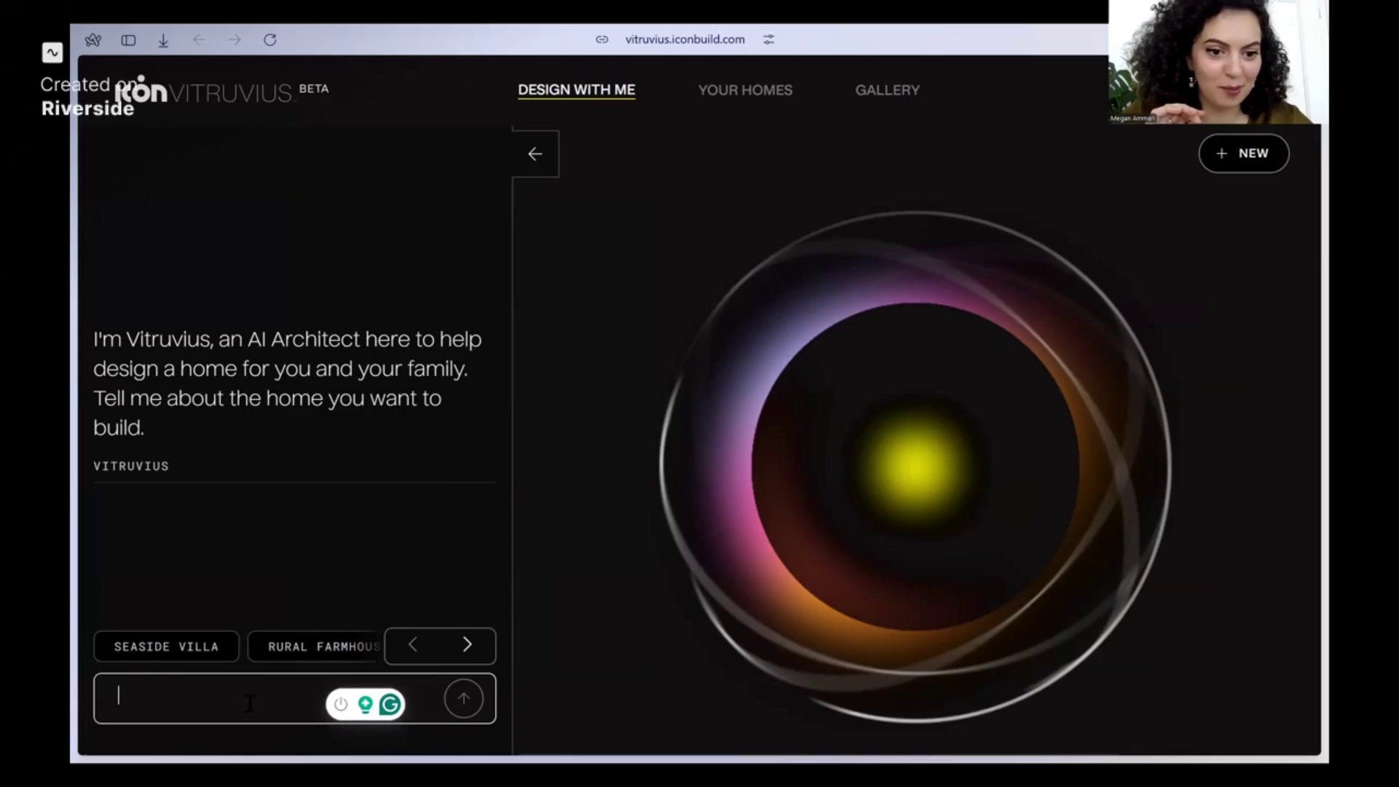
pyautogui.click(340, 703)
pyautogui.click(315, 686)
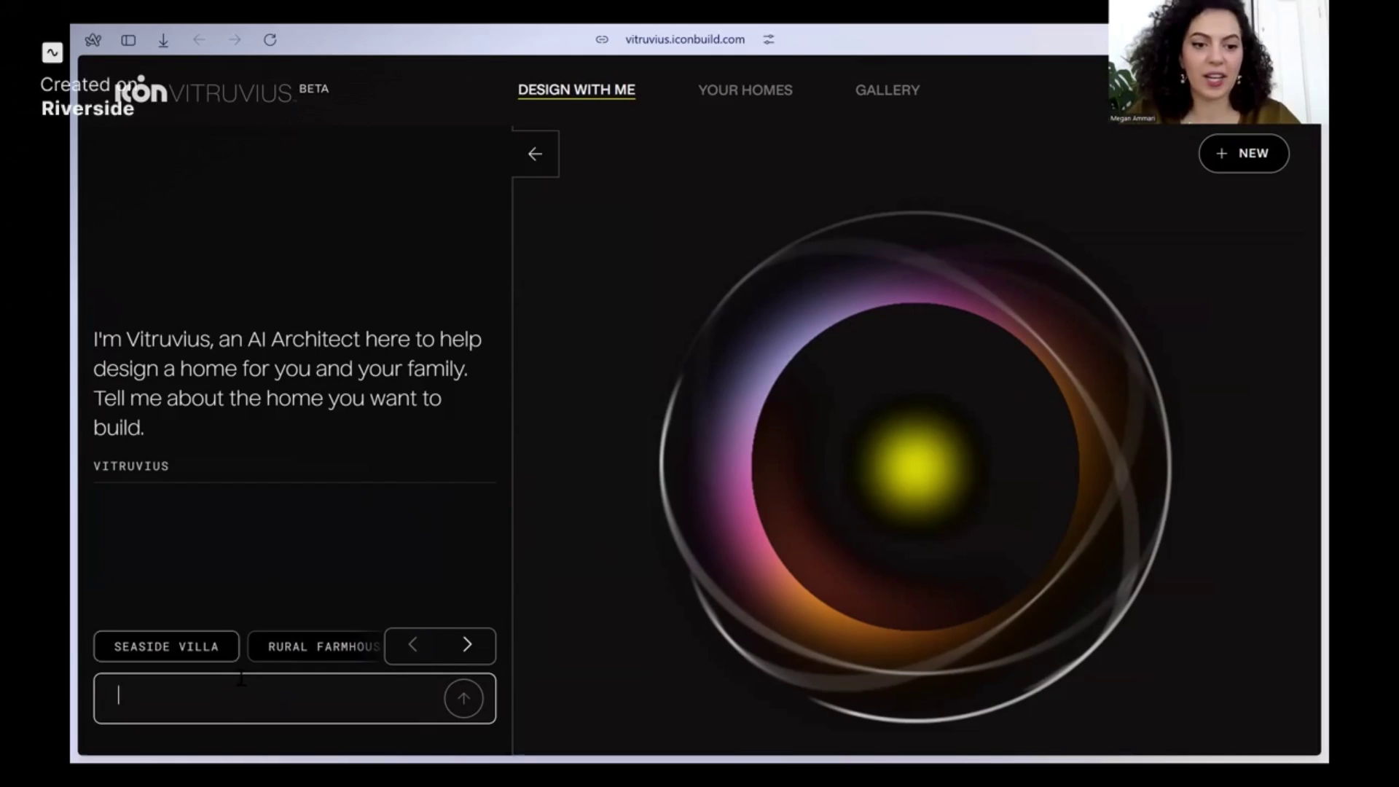
# - Send 'I would like a modern sea ranch in portugal made of stone and big windows'
pyautogui.write('I would')
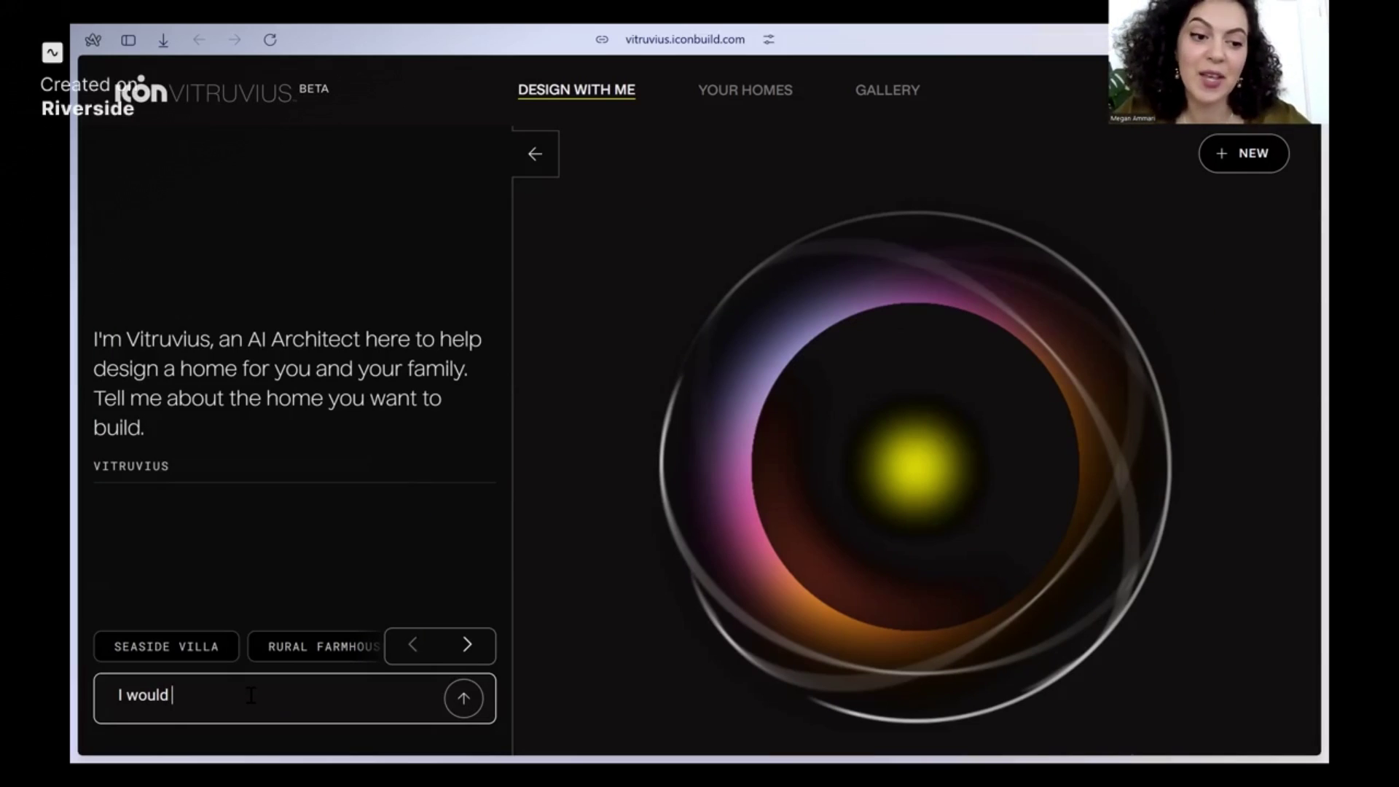
pyautogui.write('like a ')
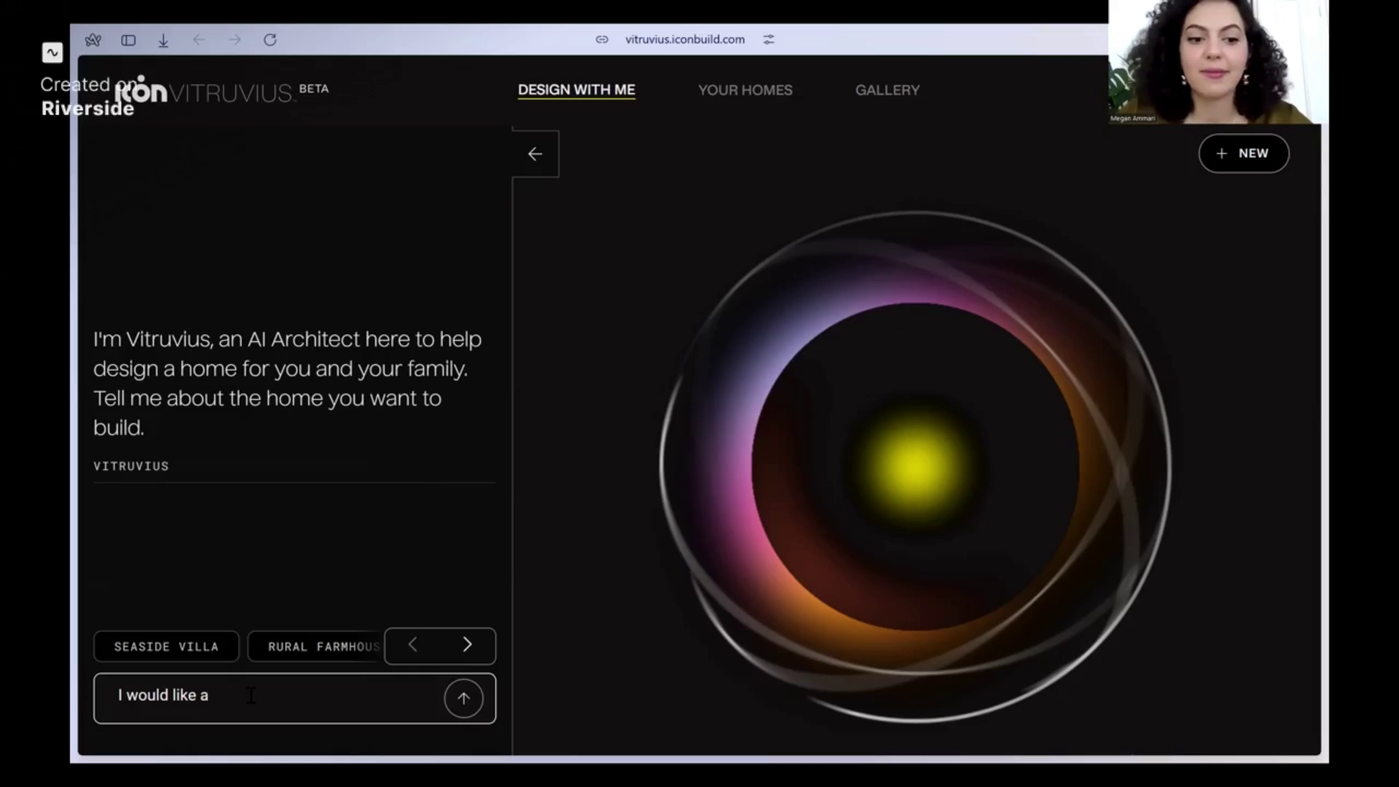
pyautogui.write('moder')
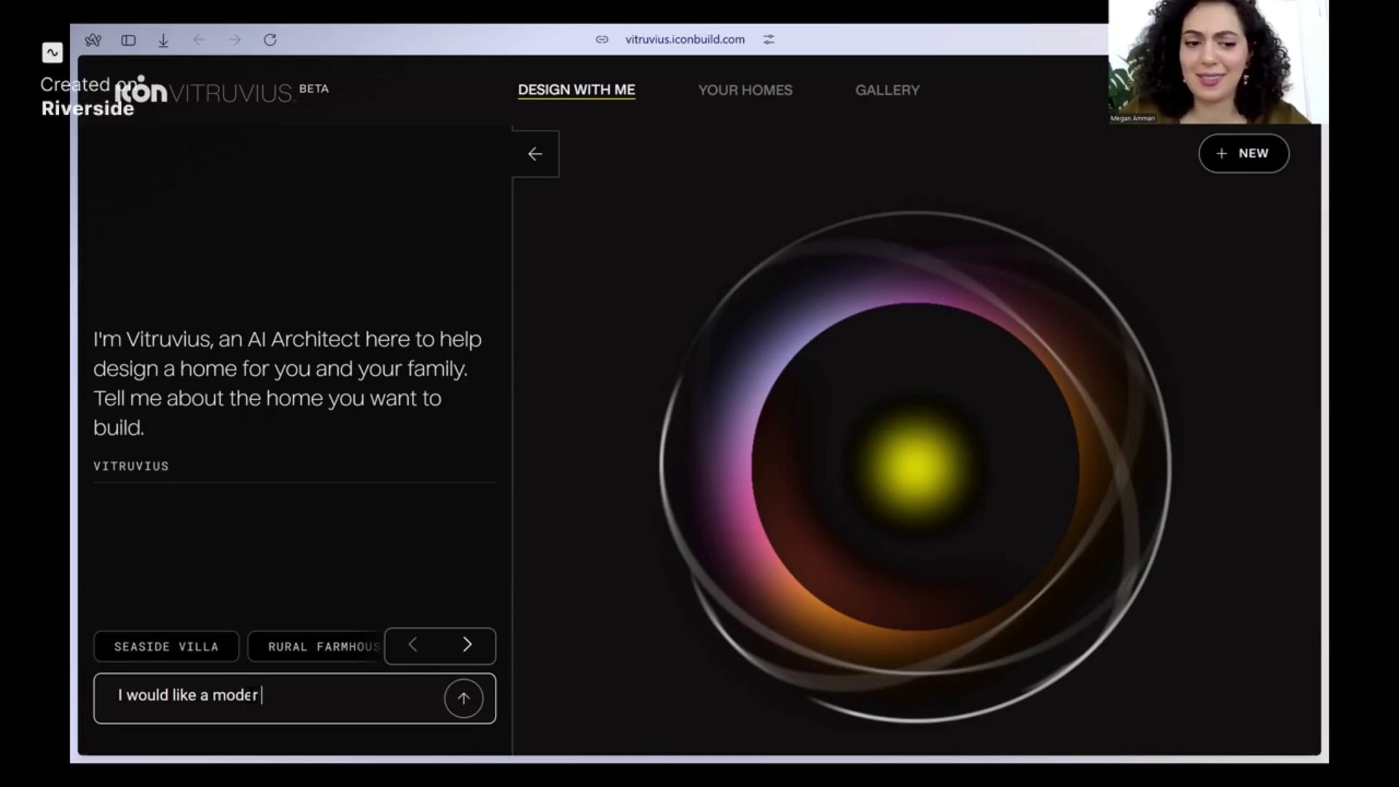
pyautogui.write('n sea ran')
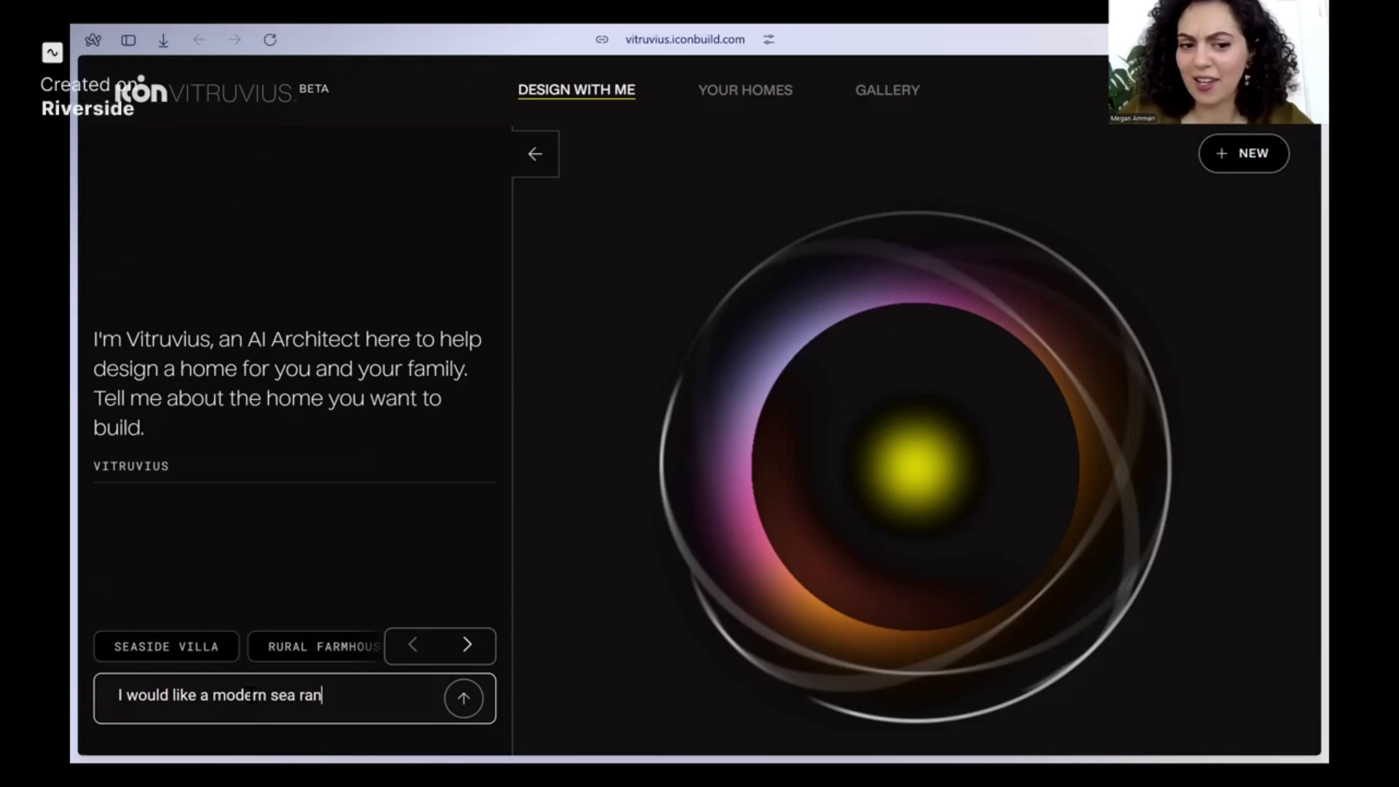
pyautogui.write('ch in portugal ')
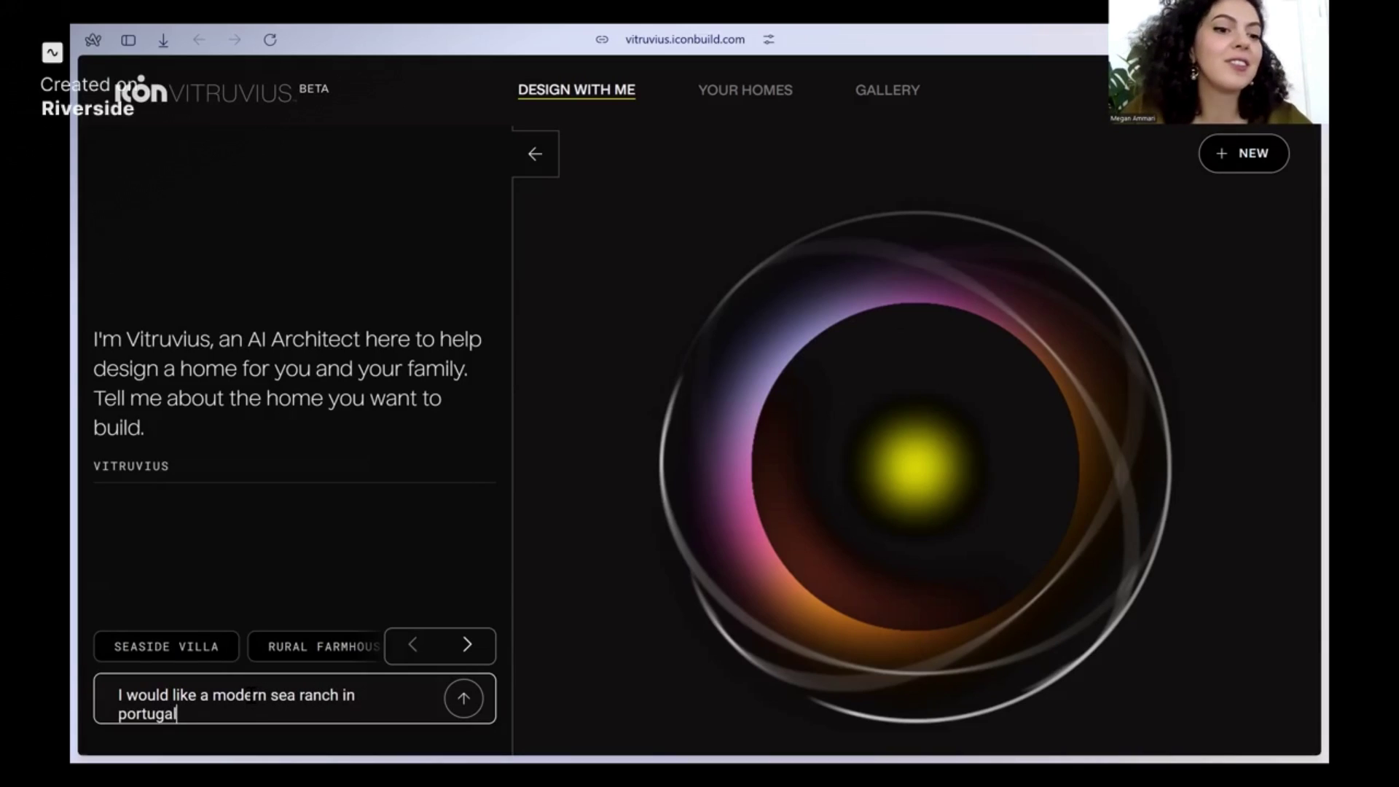
pyautogui.write('made o')
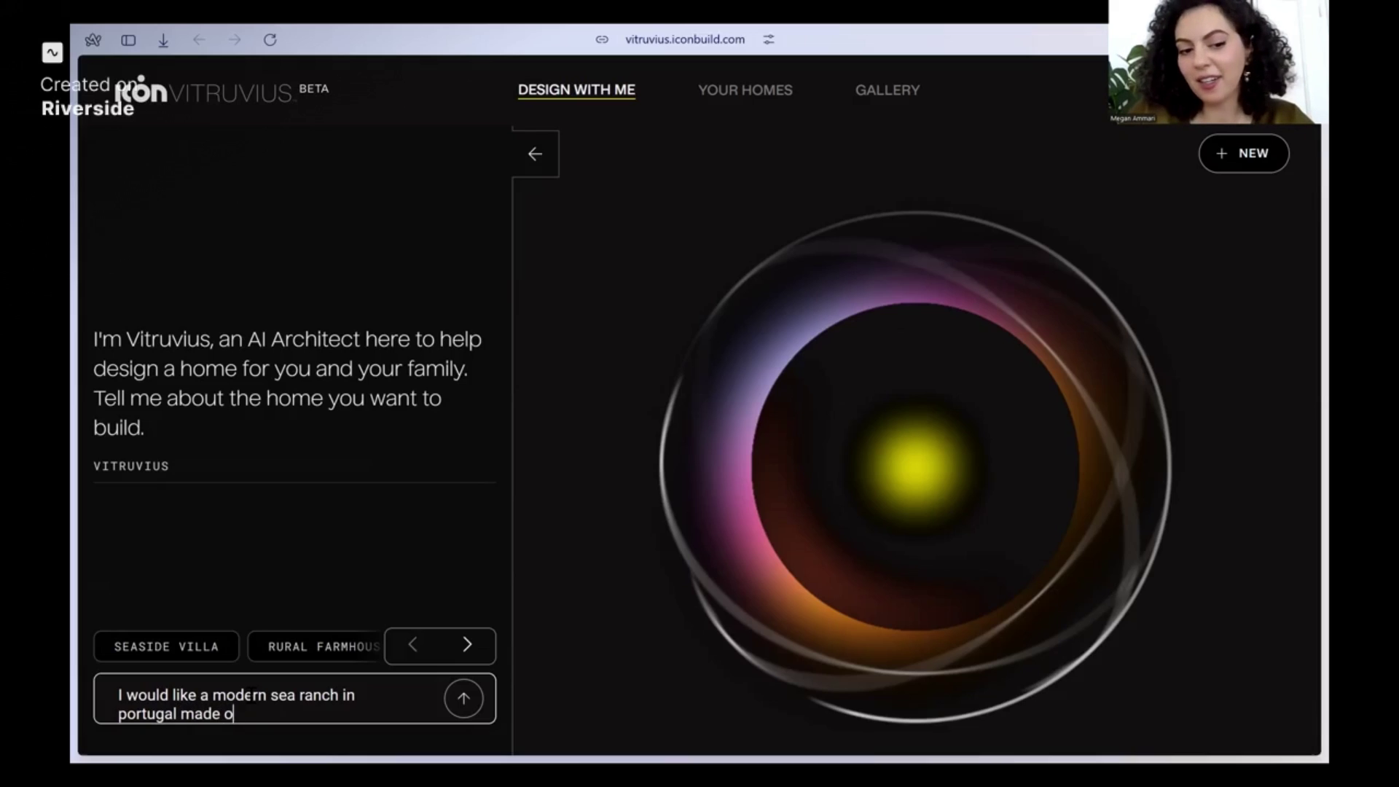
pyautogui.write('f stone and ')
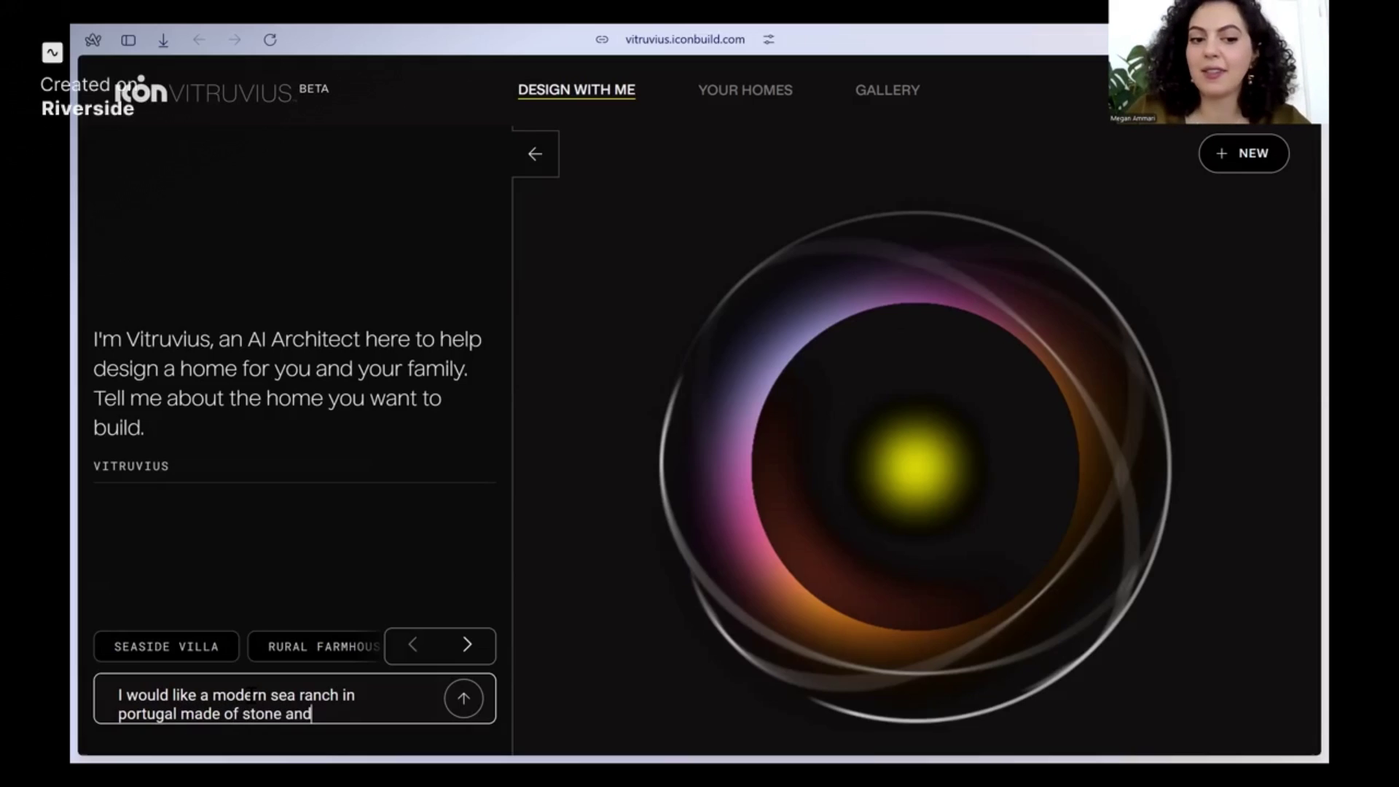
pyautogui.write('big windows')
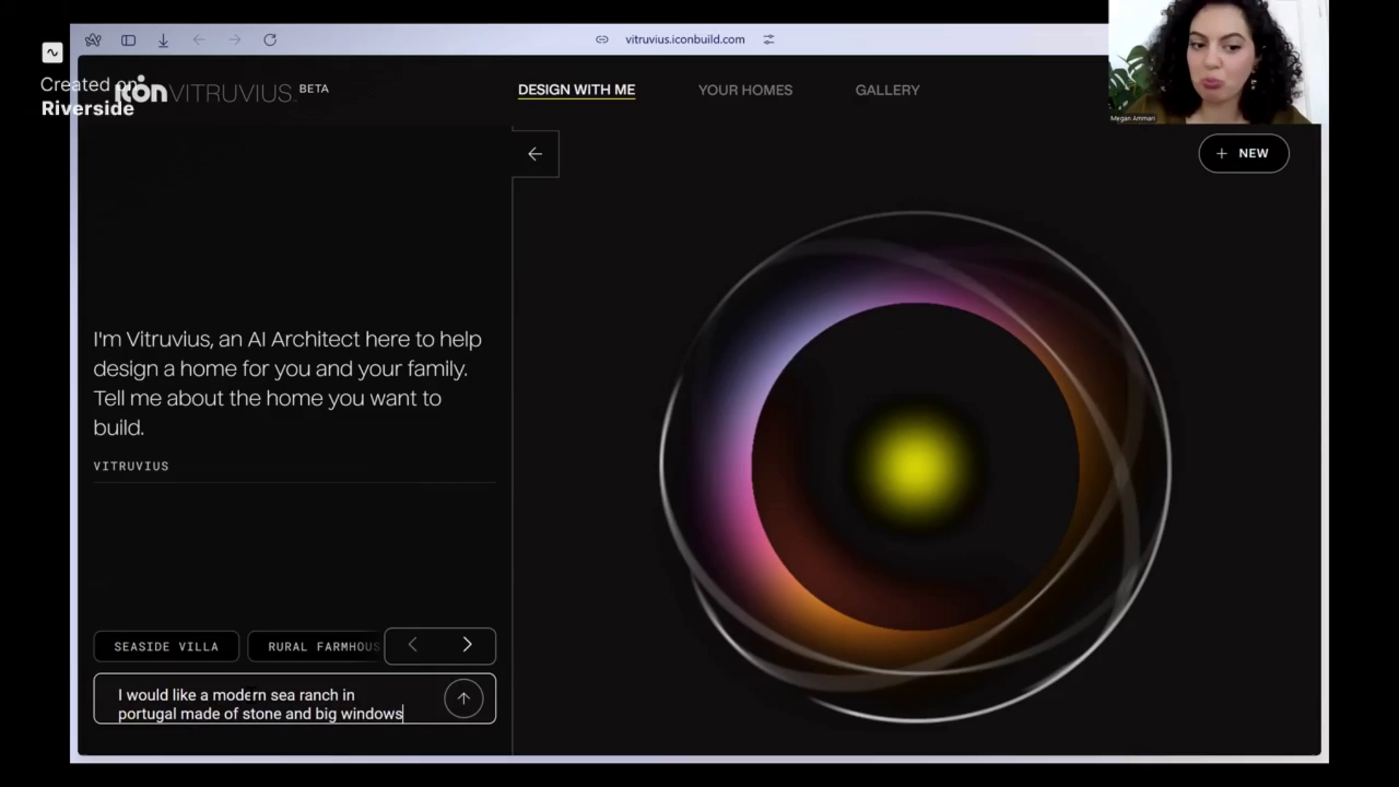
pyautogui.press('Return')
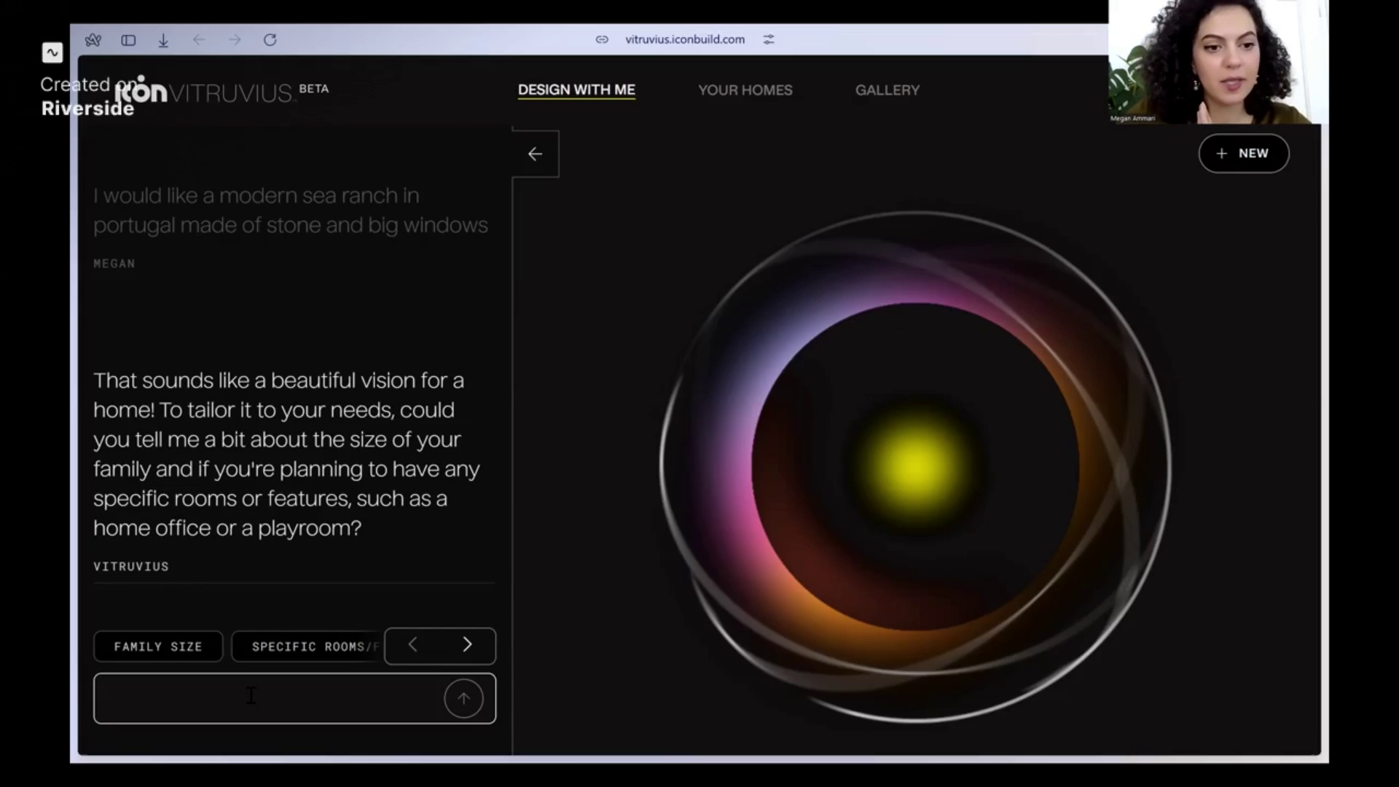
# - Request a laundry room, 3 bedrooms, 2 full bathrooms and a home office
pyautogui.write('i want a ')
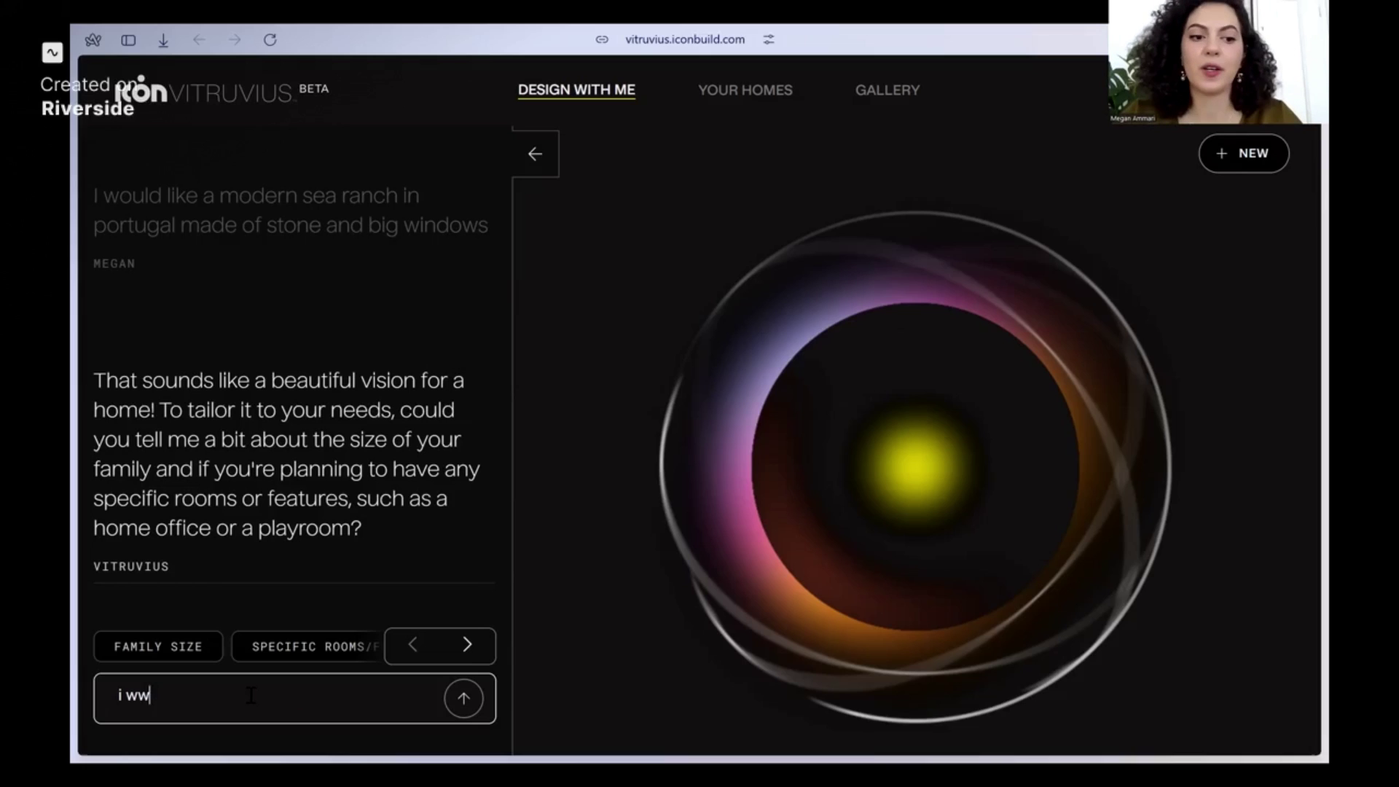
pyautogui.write('lau')
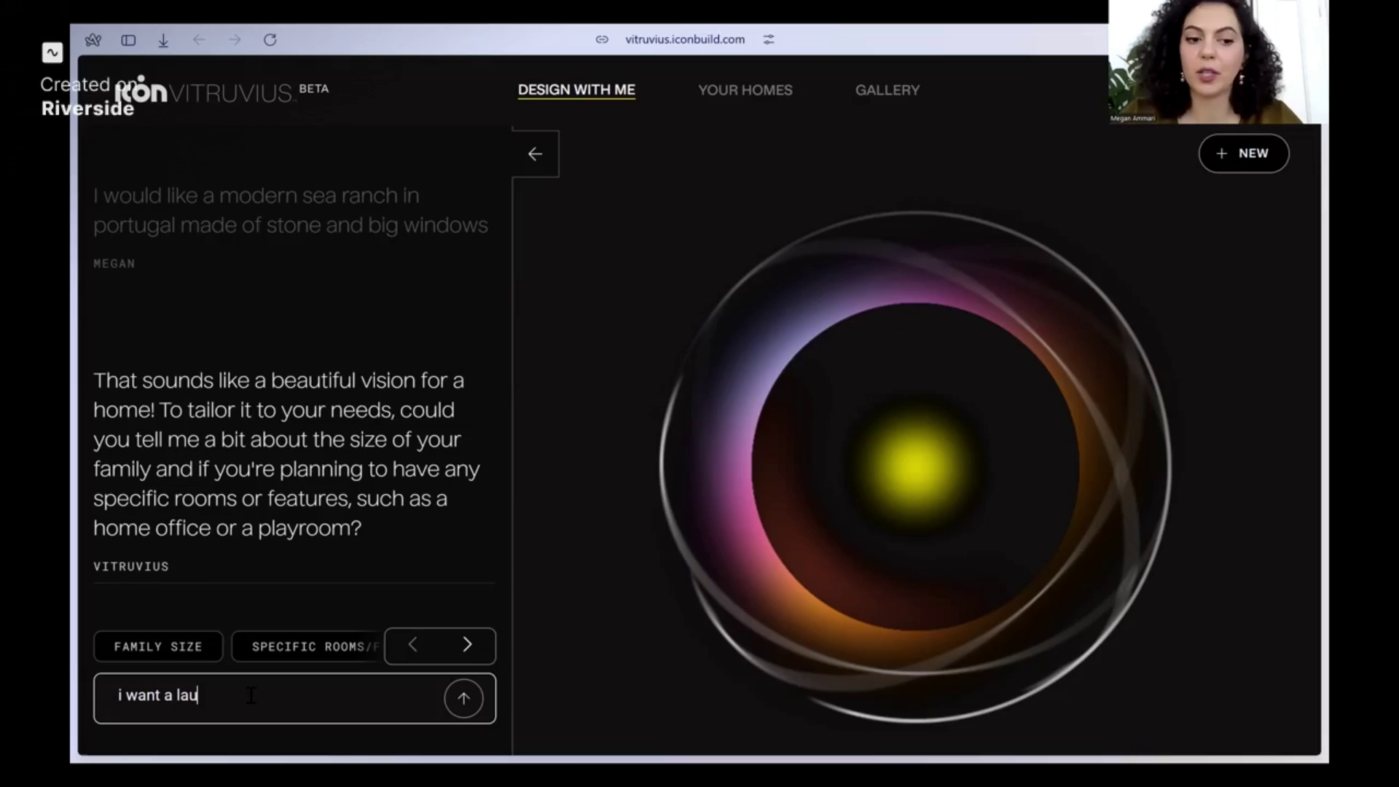
pyautogui.write('ndry room,')
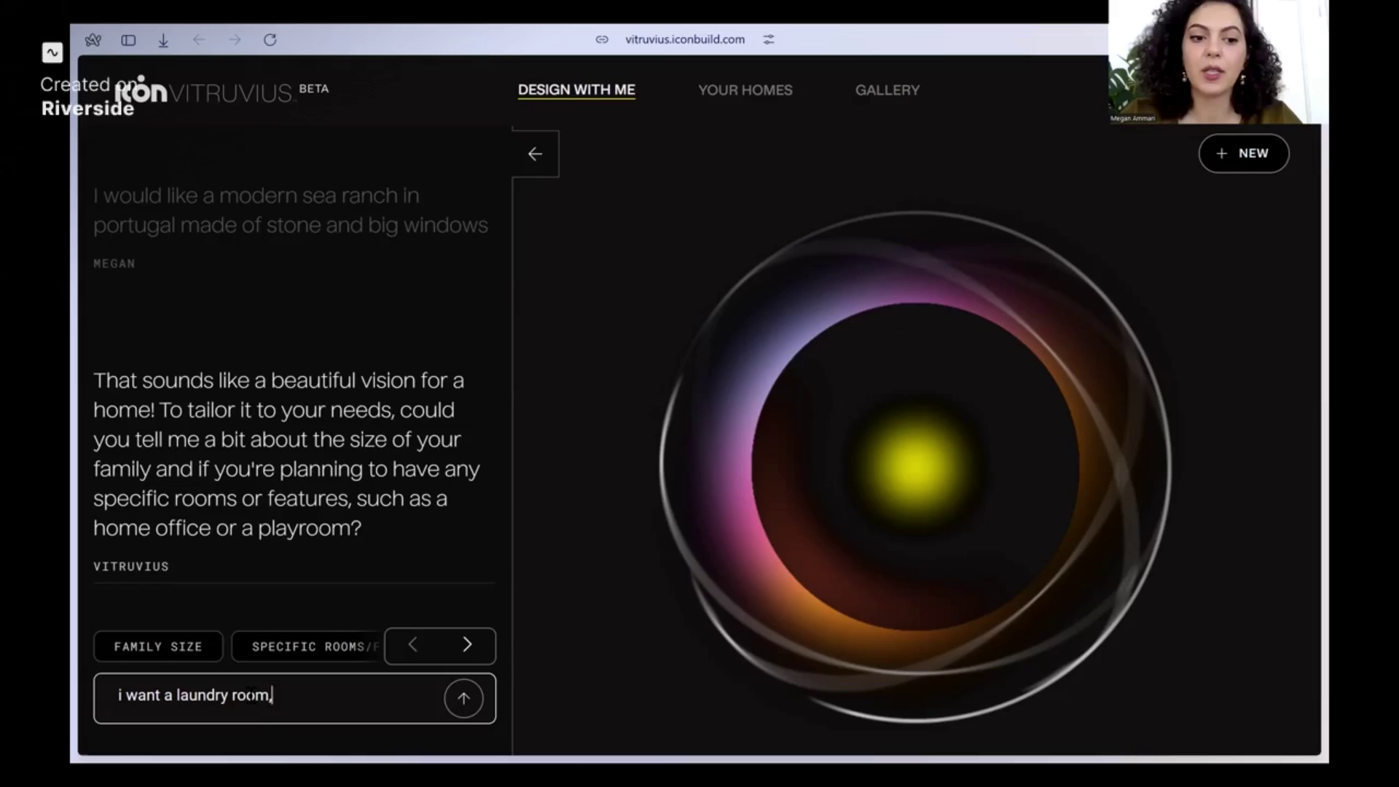
pyautogui.write(' 3 bedro')
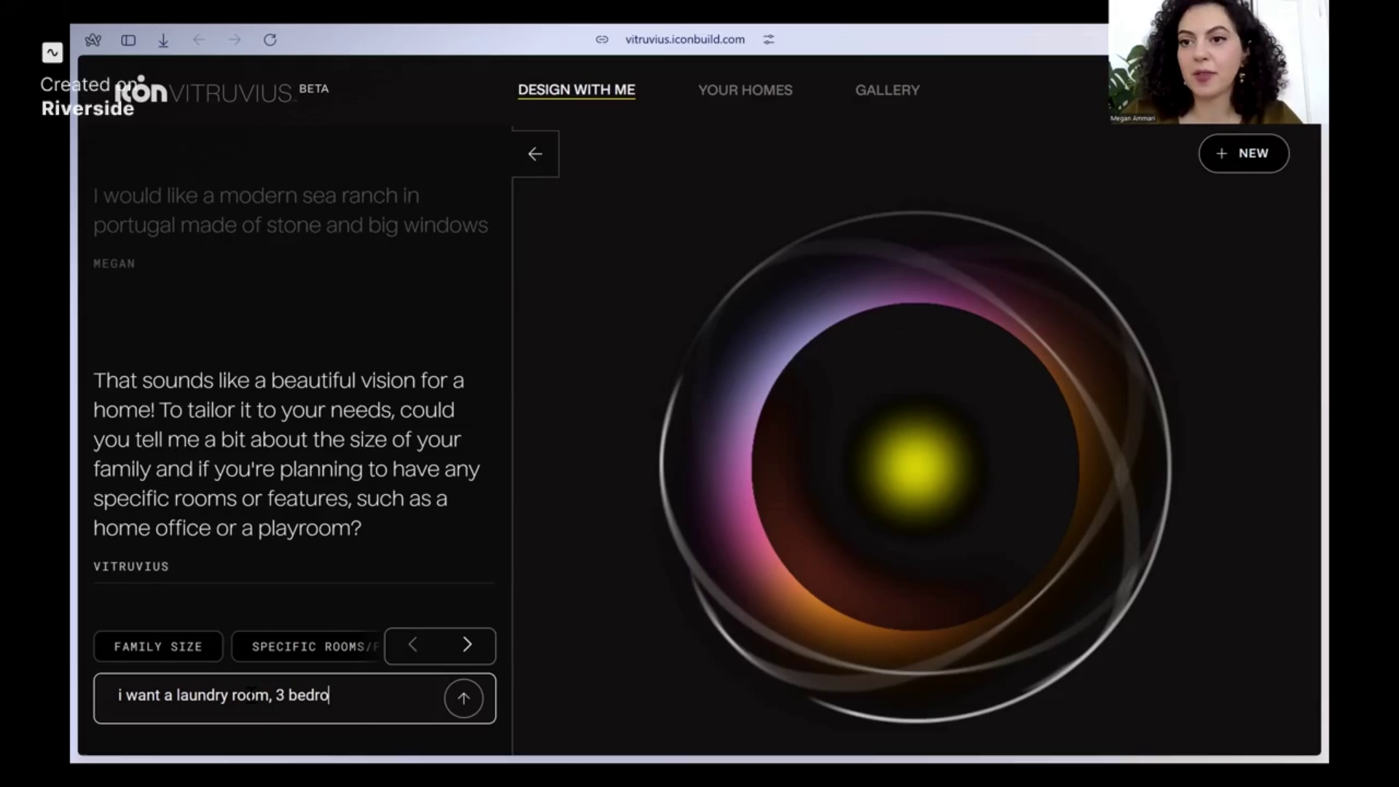
pyautogui.write('oms, 2 bathrooms')
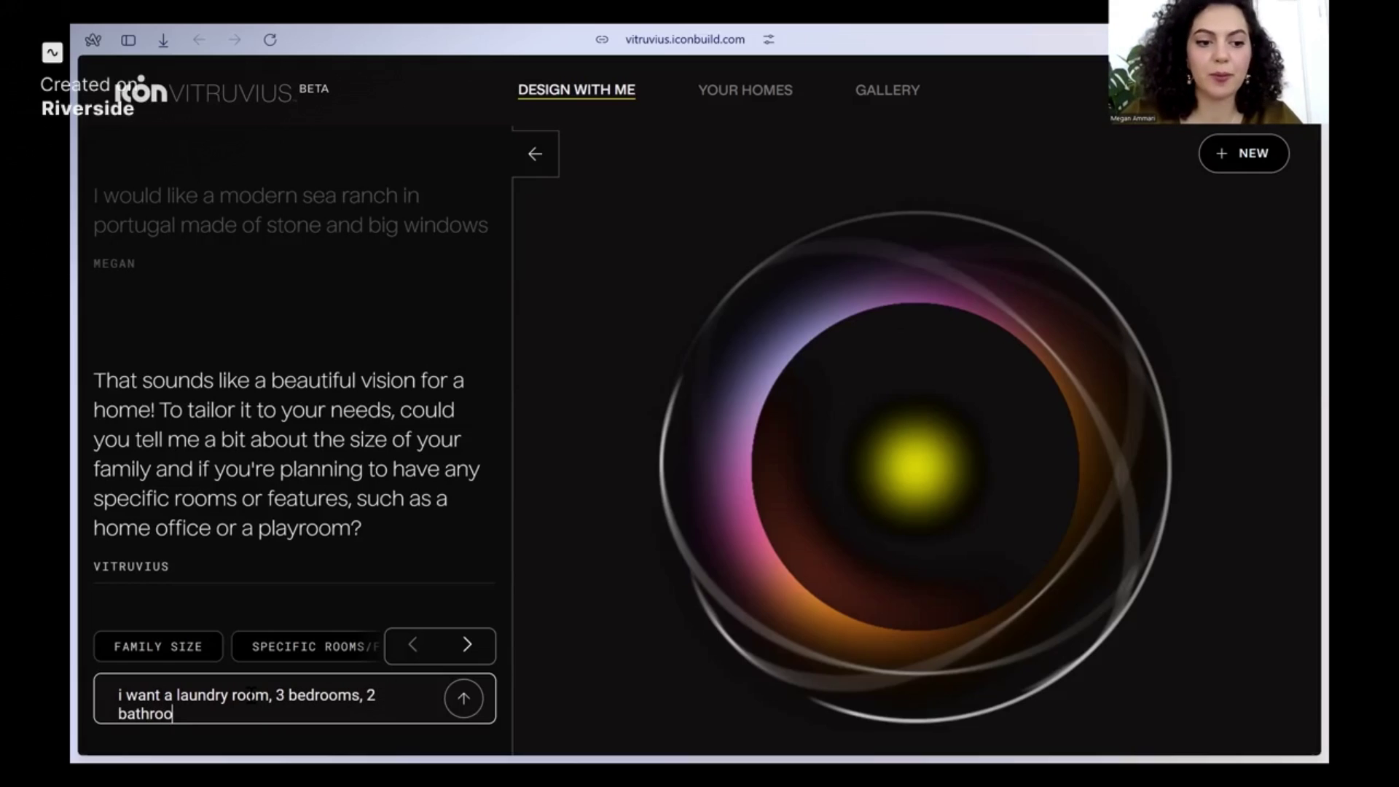
pyautogui.click(422, 697)
pyautogui.write('full')
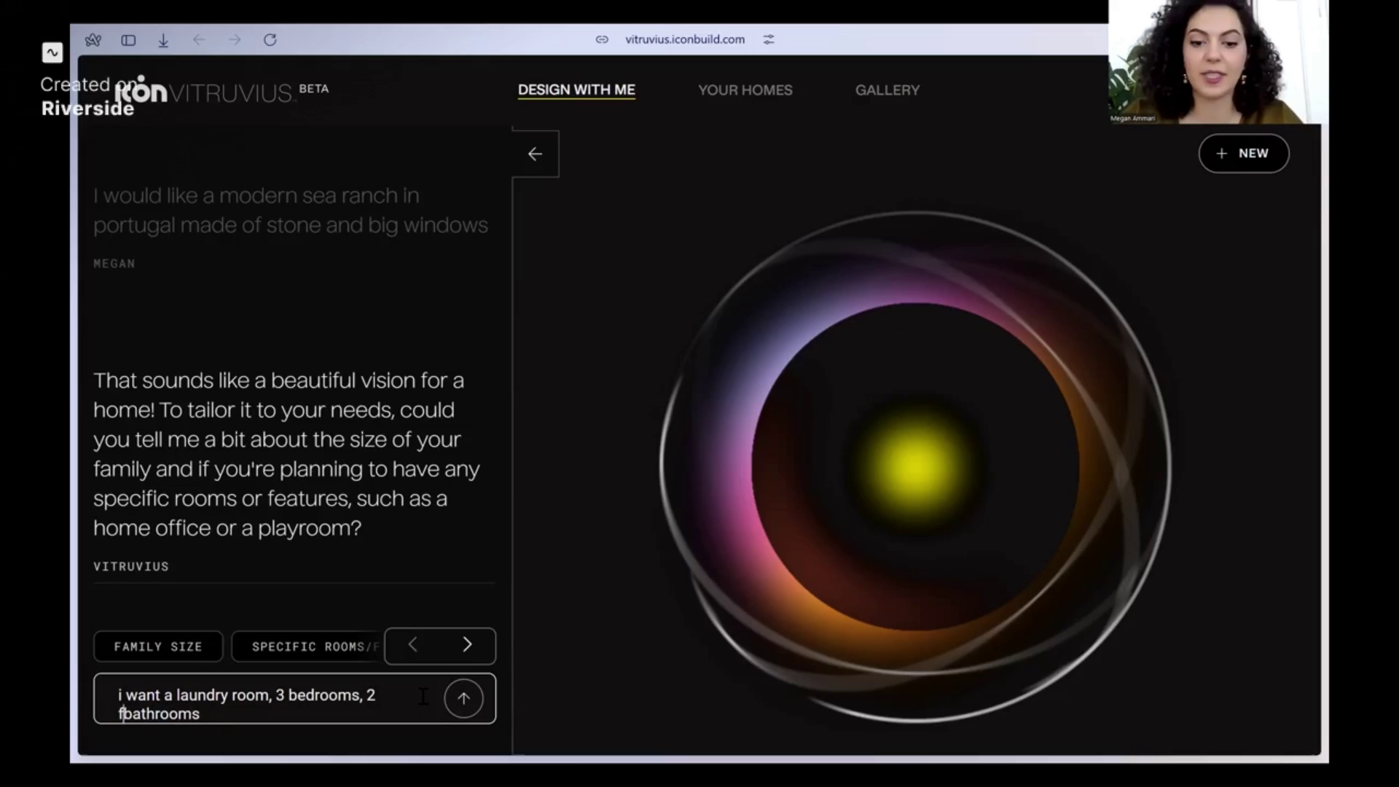
pyautogui.click(362, 708)
pyautogui.write(', and a home office')
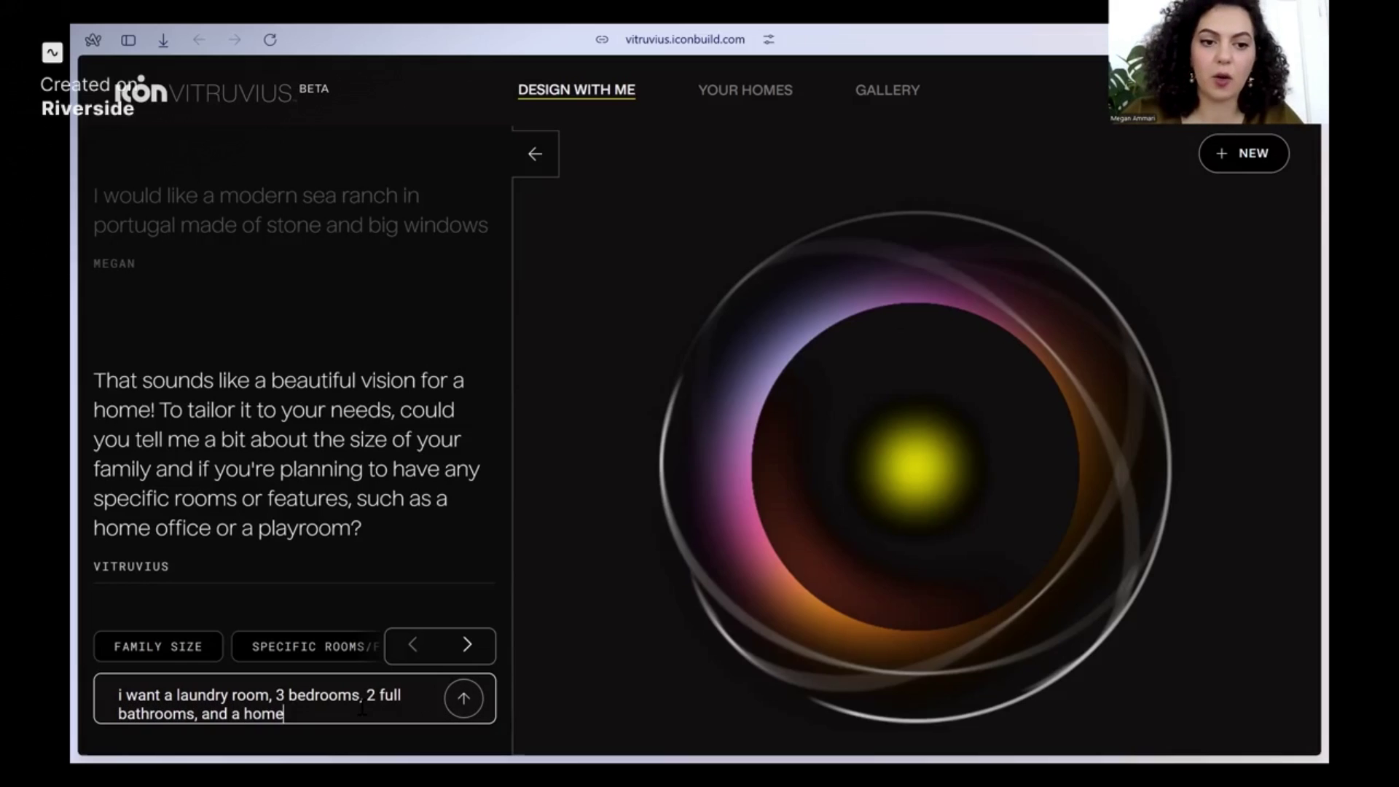
pyautogui.press('Return')
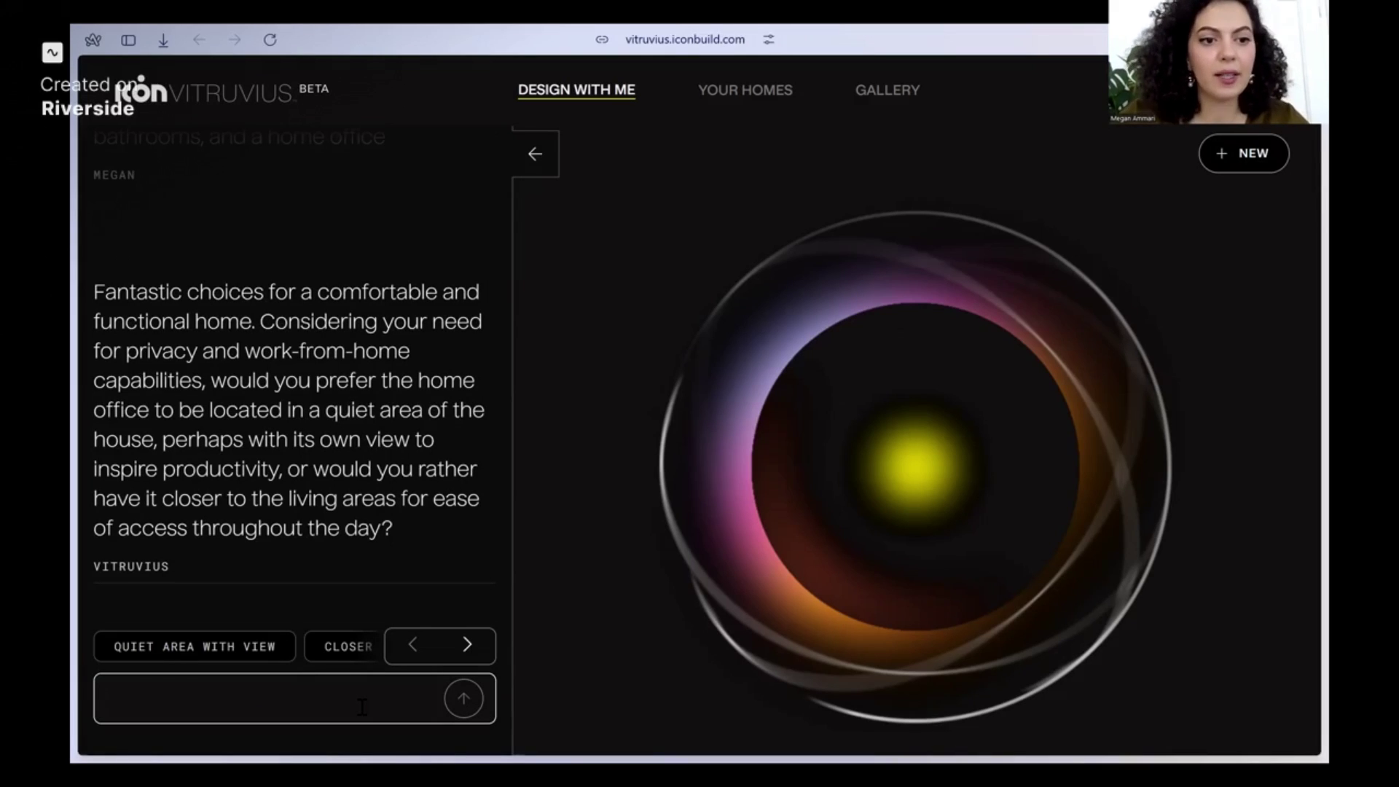
# - Answer that the office is a 'quiet area with a view of the sea' and living is 'open plan'
pyautogui.write('quiet a')
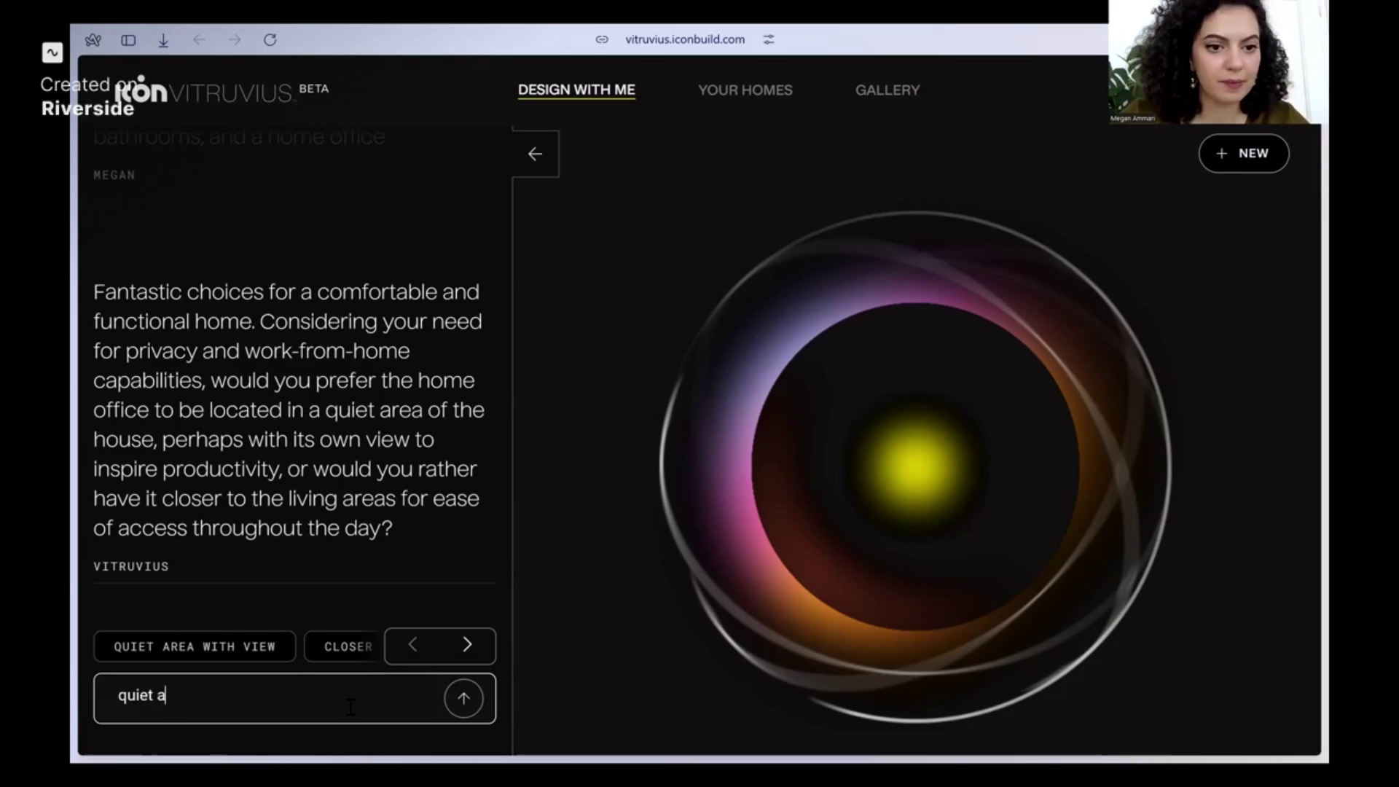
pyautogui.write('rea')
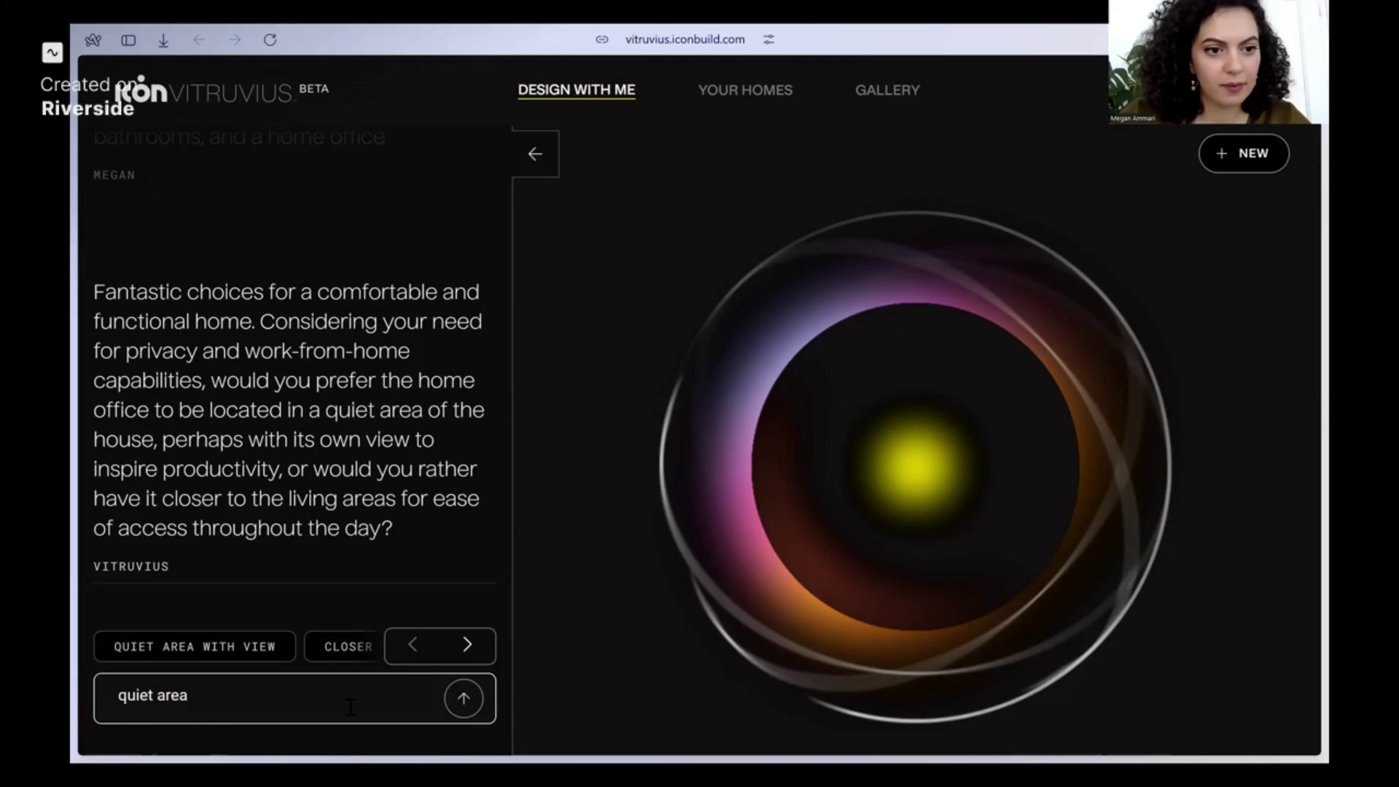
pyautogui.write(' with a')
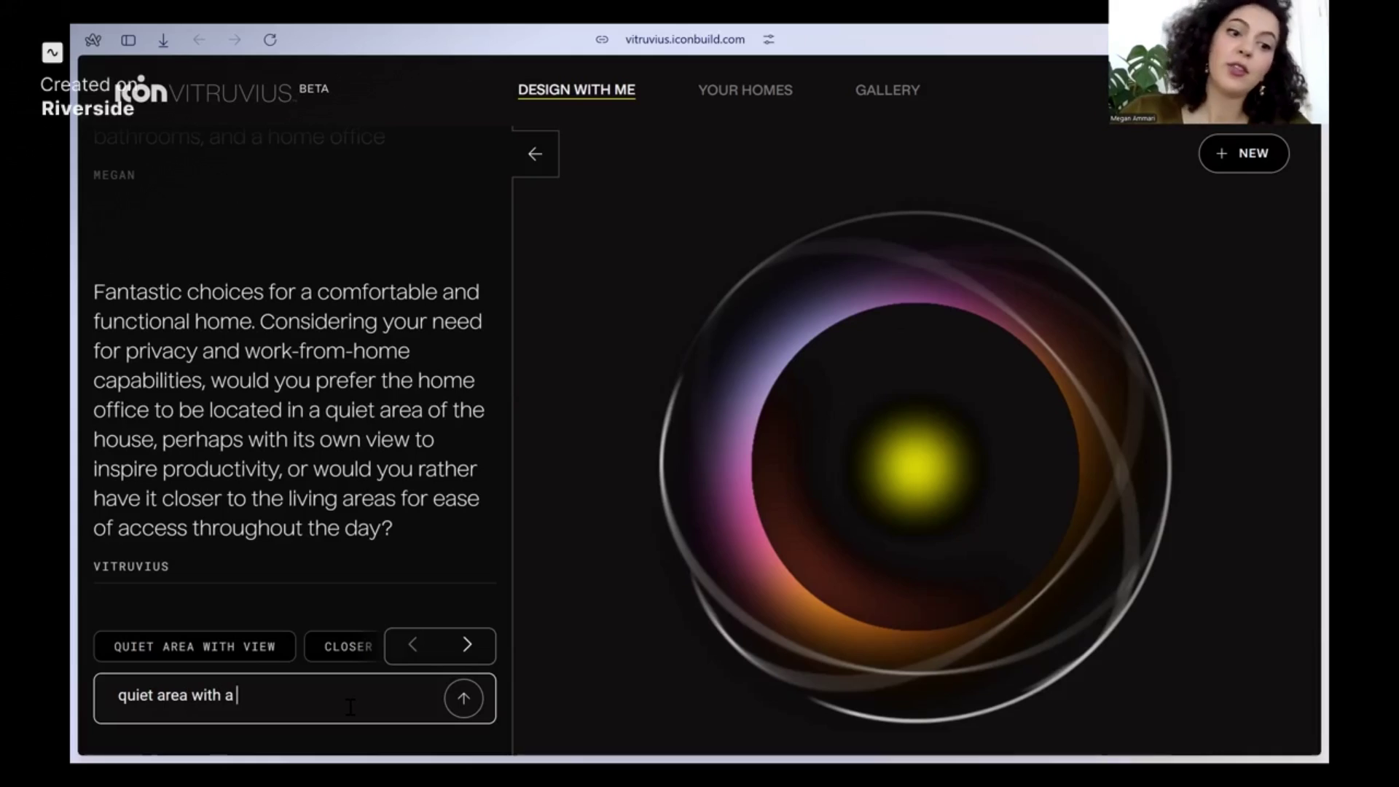
pyautogui.write(' view of the sea')
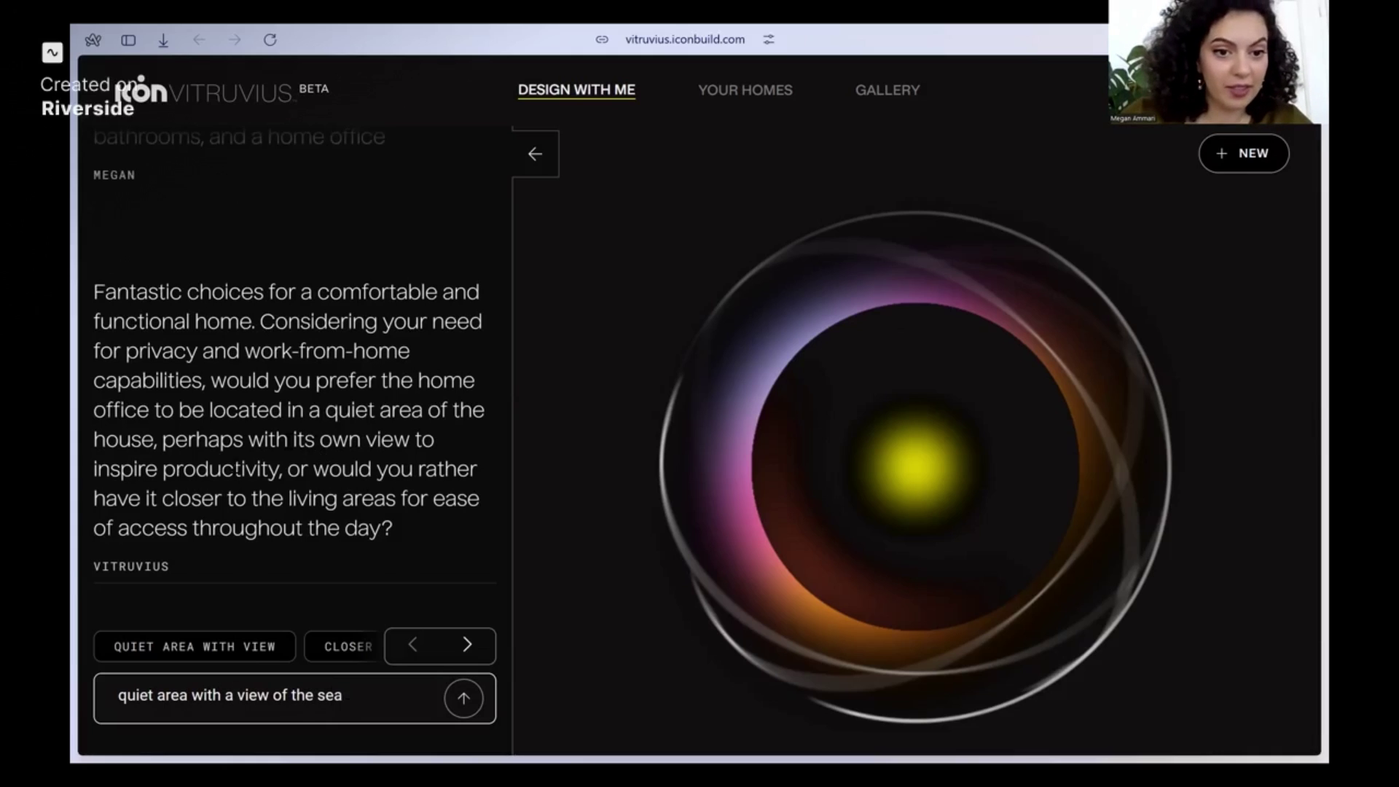
pyautogui.press('Return')
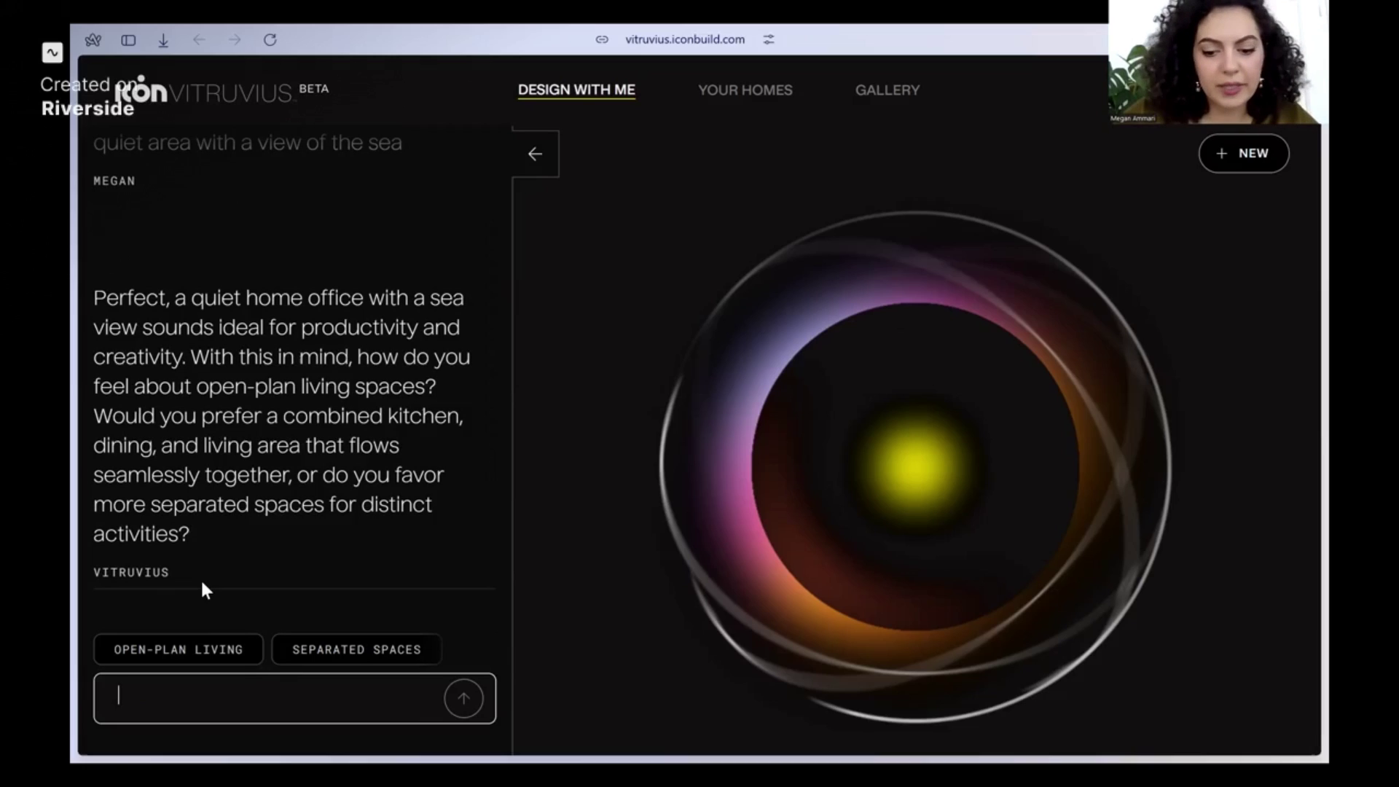
pyautogui.write('open plain')
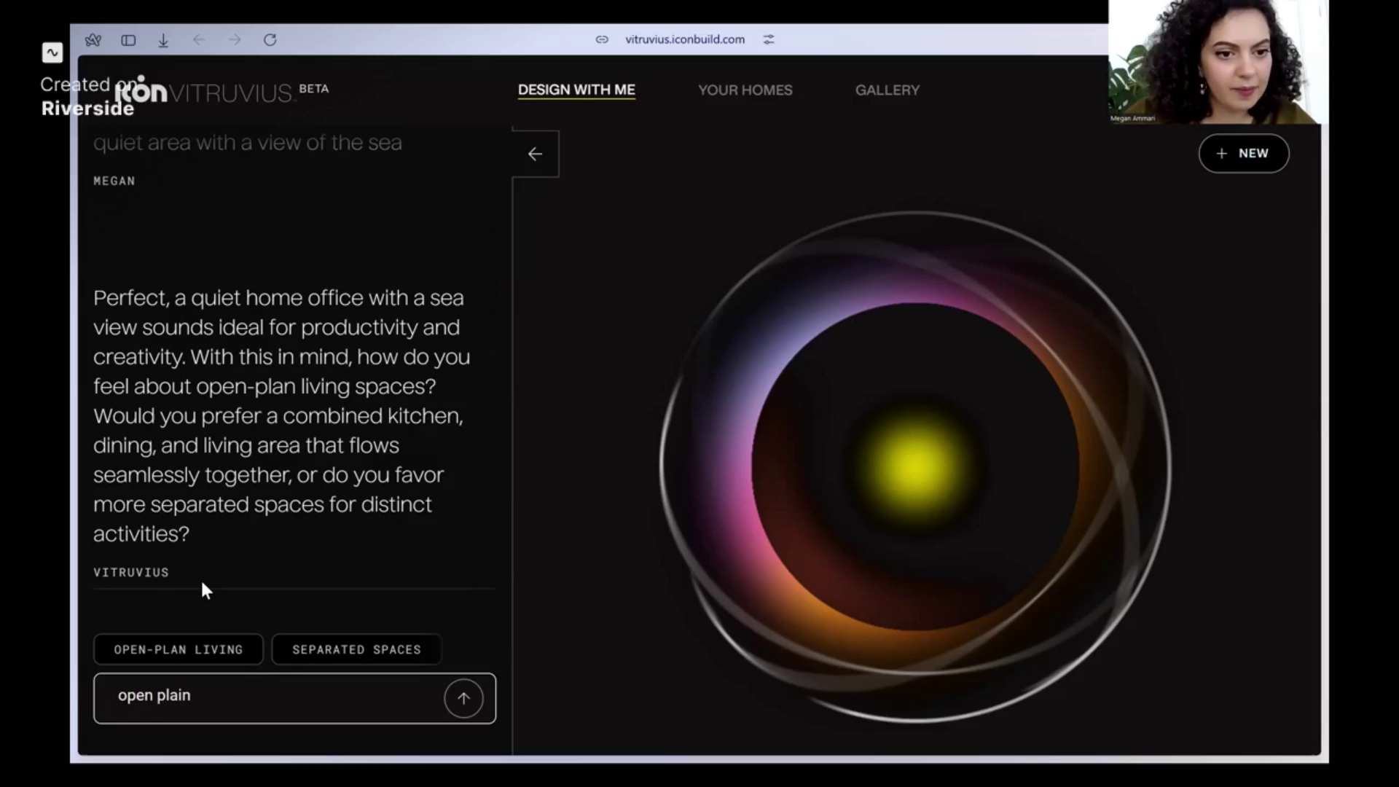
pyautogui.press('BackSpace')
pyautogui.press('BackSpace')
pyautogui.write('n')
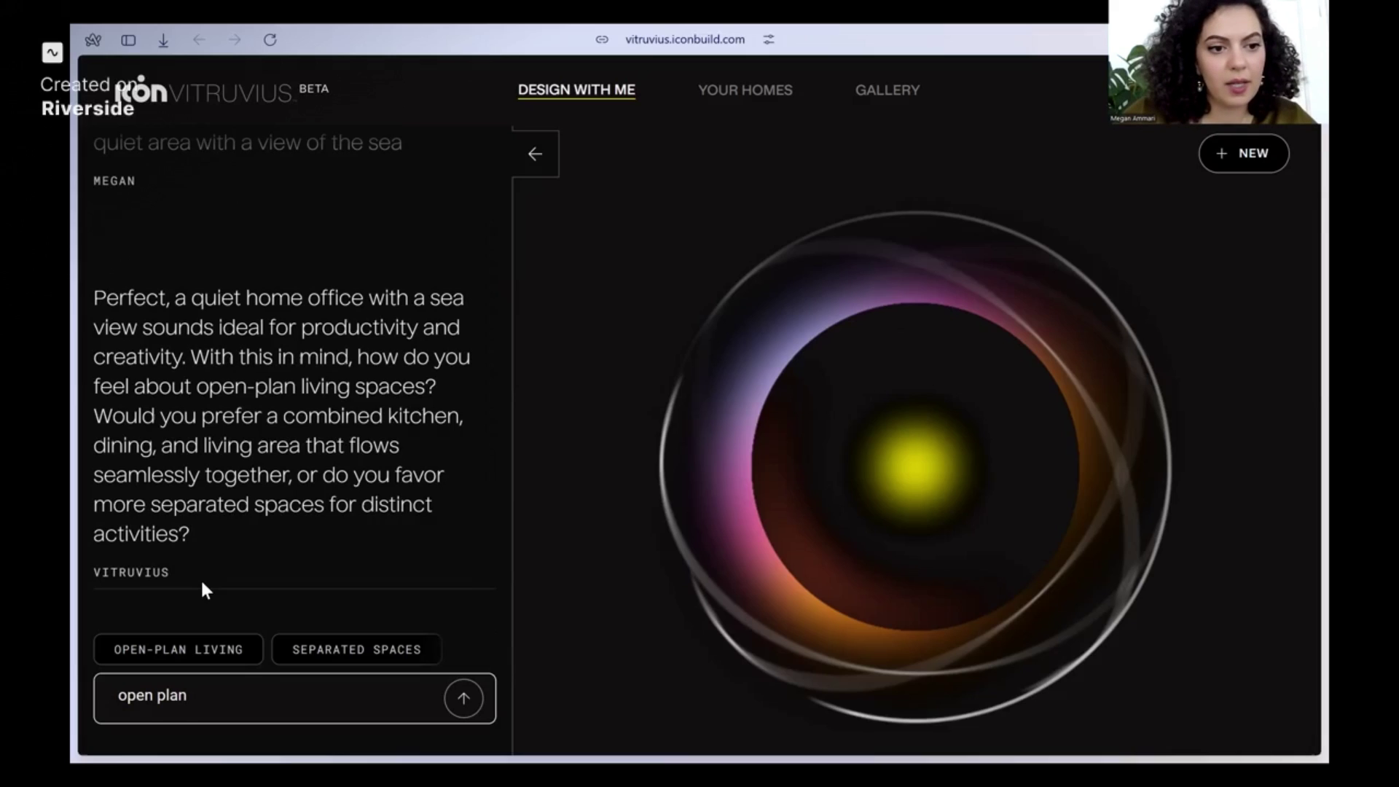
pyautogui.press('Return')
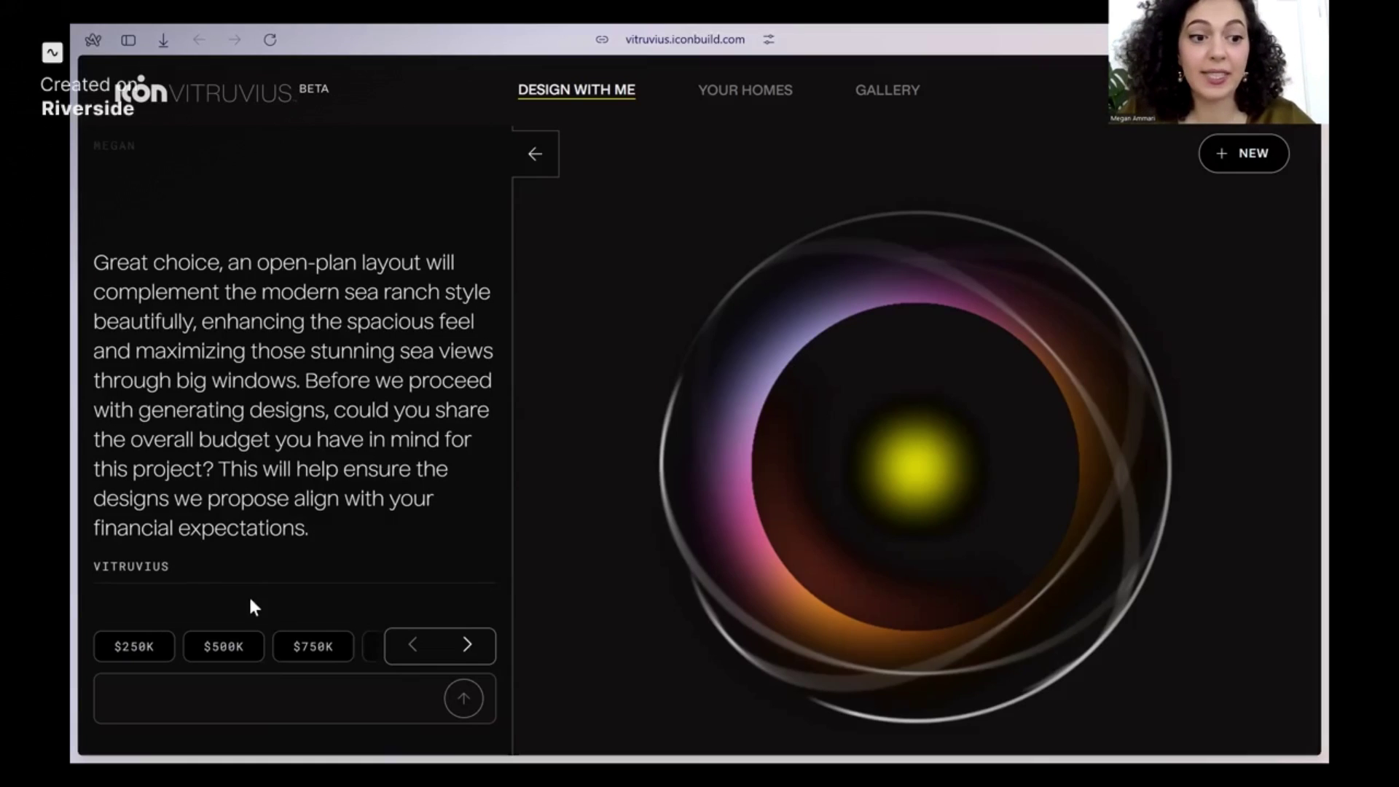
pyautogui.click(258, 704)
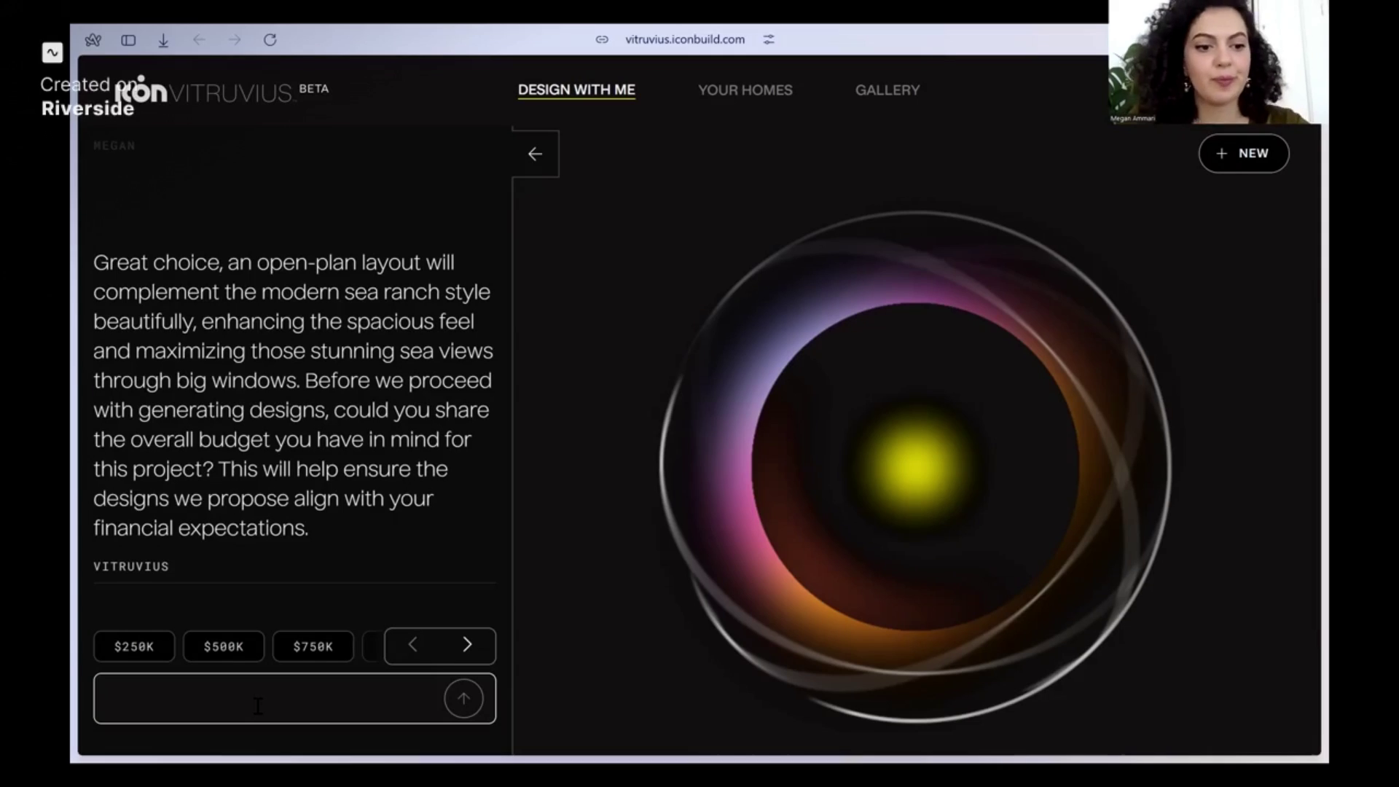
# - Choose the $750K budget, then browse the generated designs and return to the first
pyautogui.click(313, 647)
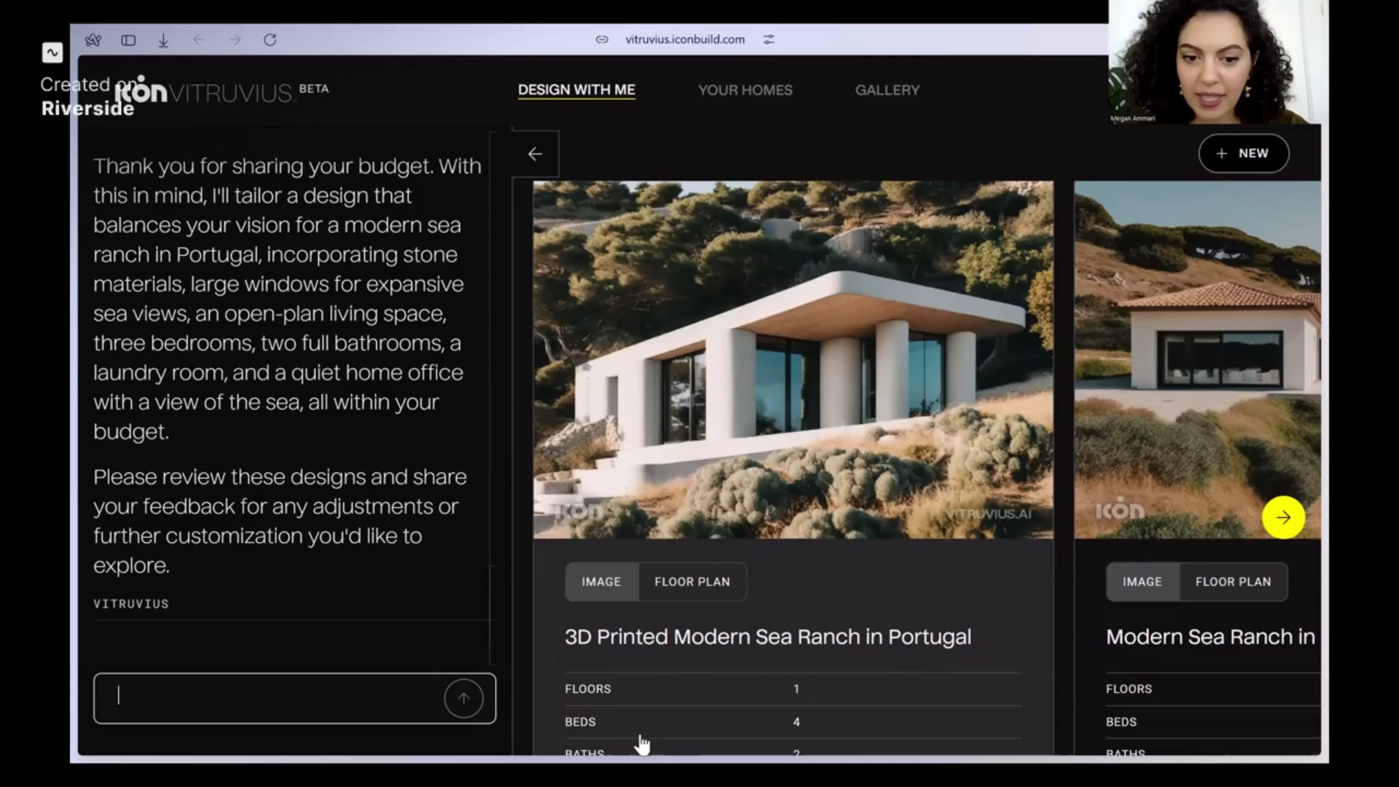
pyautogui.click(1283, 519)
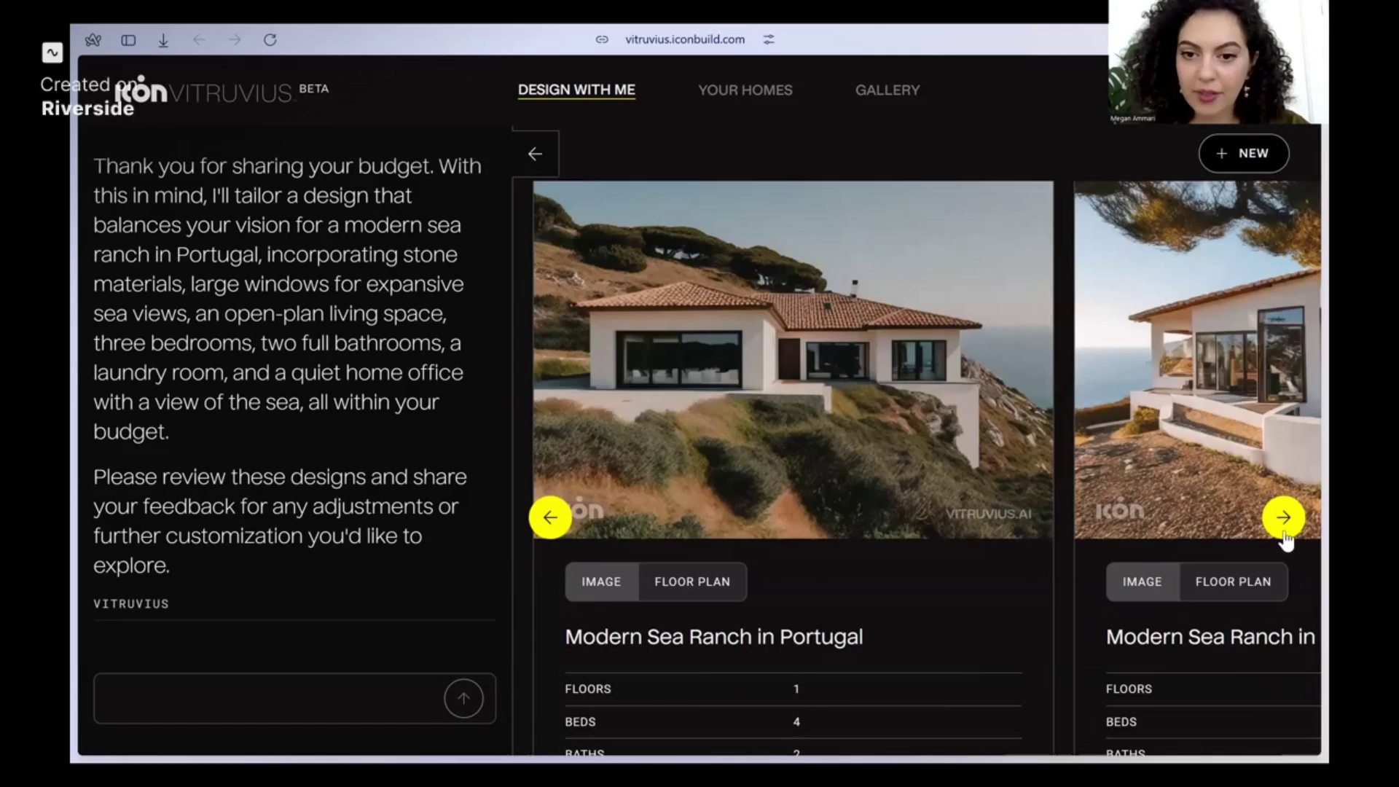
pyautogui.click(1284, 517)
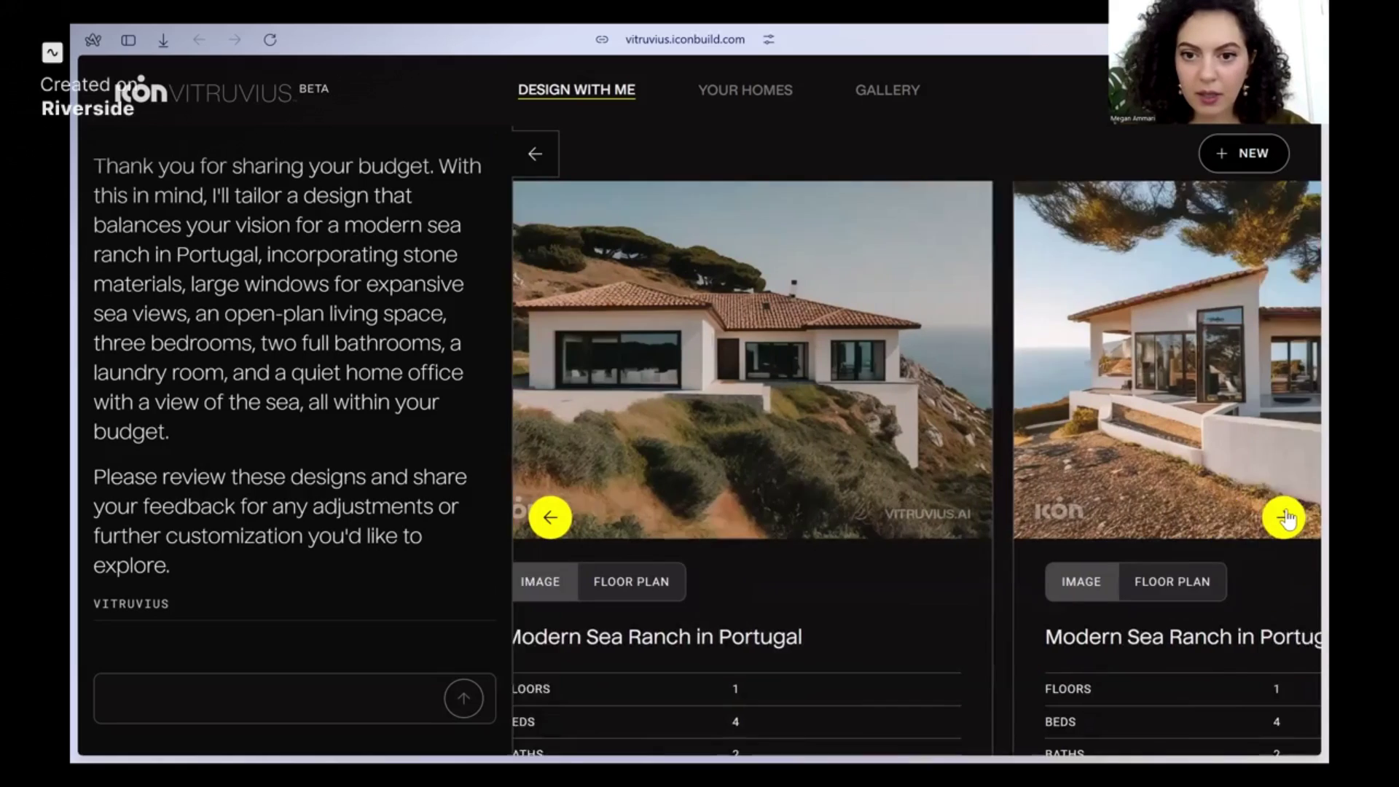
pyautogui.click(1283, 519)
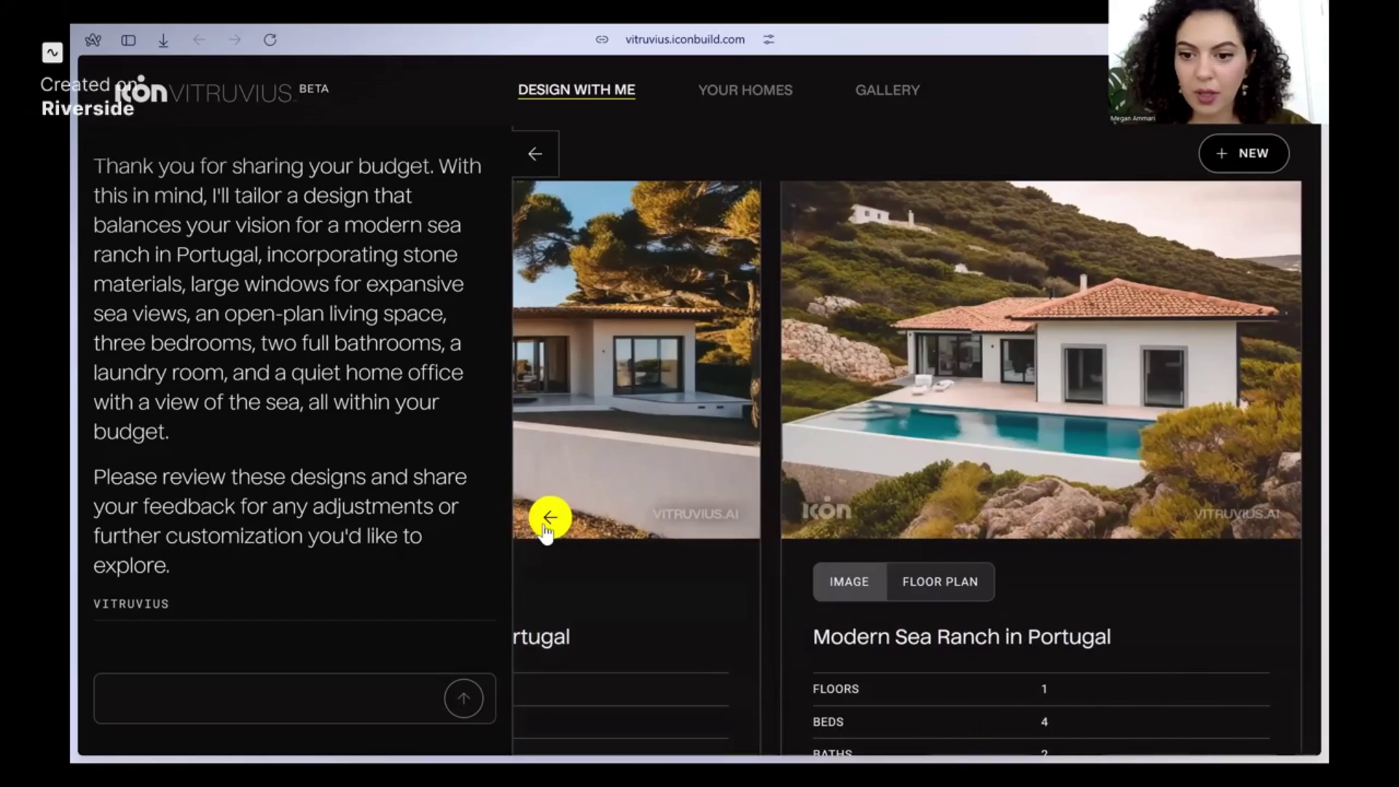
pyautogui.click(548, 523)
pyautogui.click(548, 518)
pyautogui.click(547, 517)
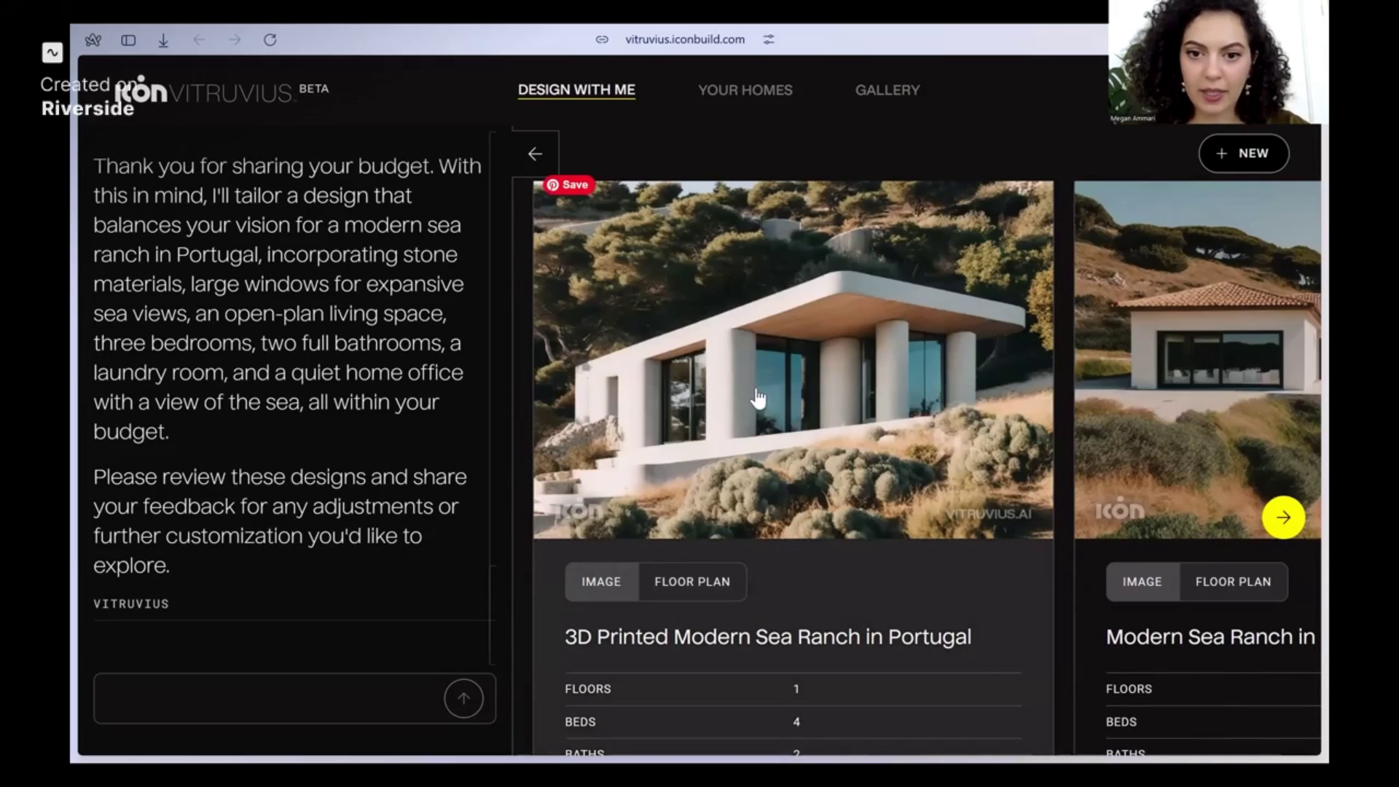
# - Open the 3D Printed Modern Sea Ranch design and step through living, kitchen, bedroom and office views
pyautogui.click(587, 276)
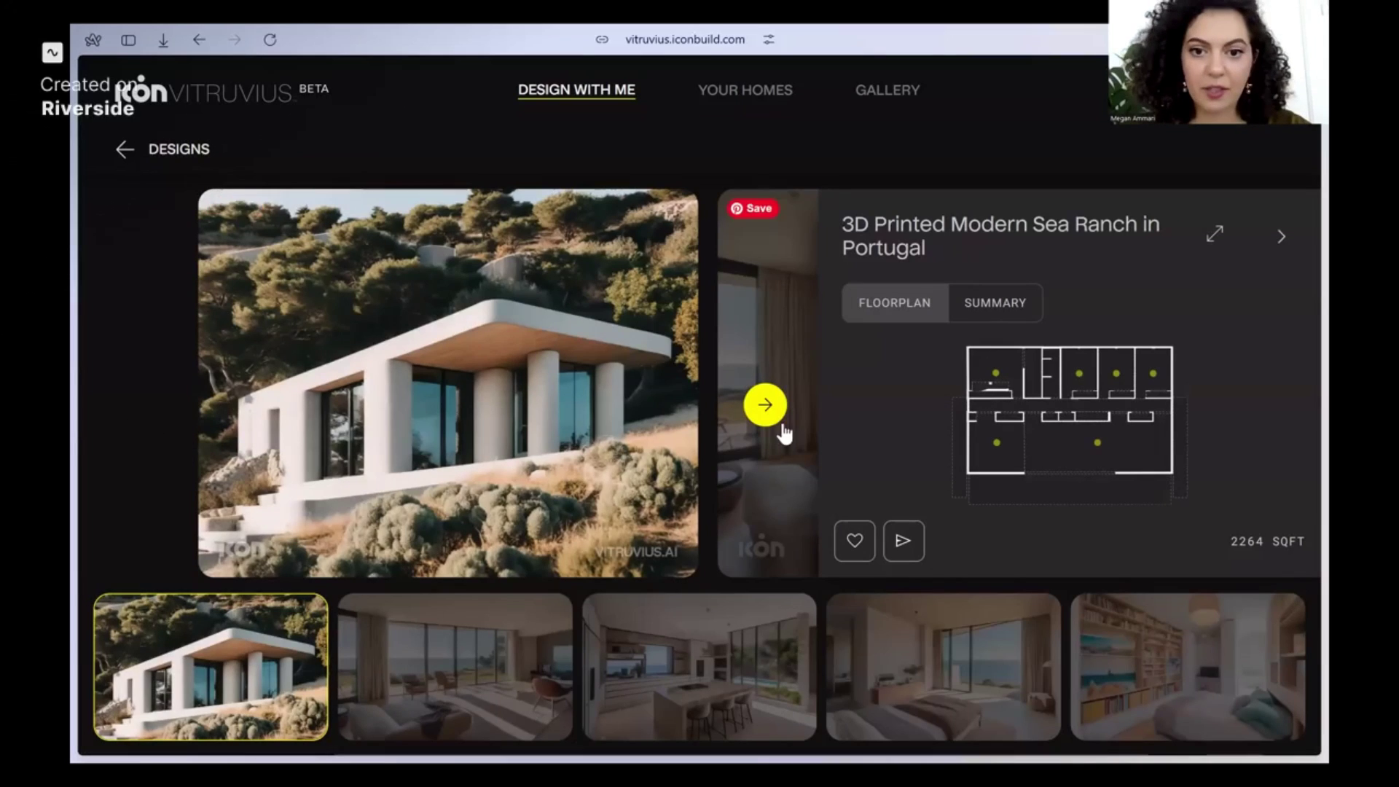
pyautogui.click(778, 420)
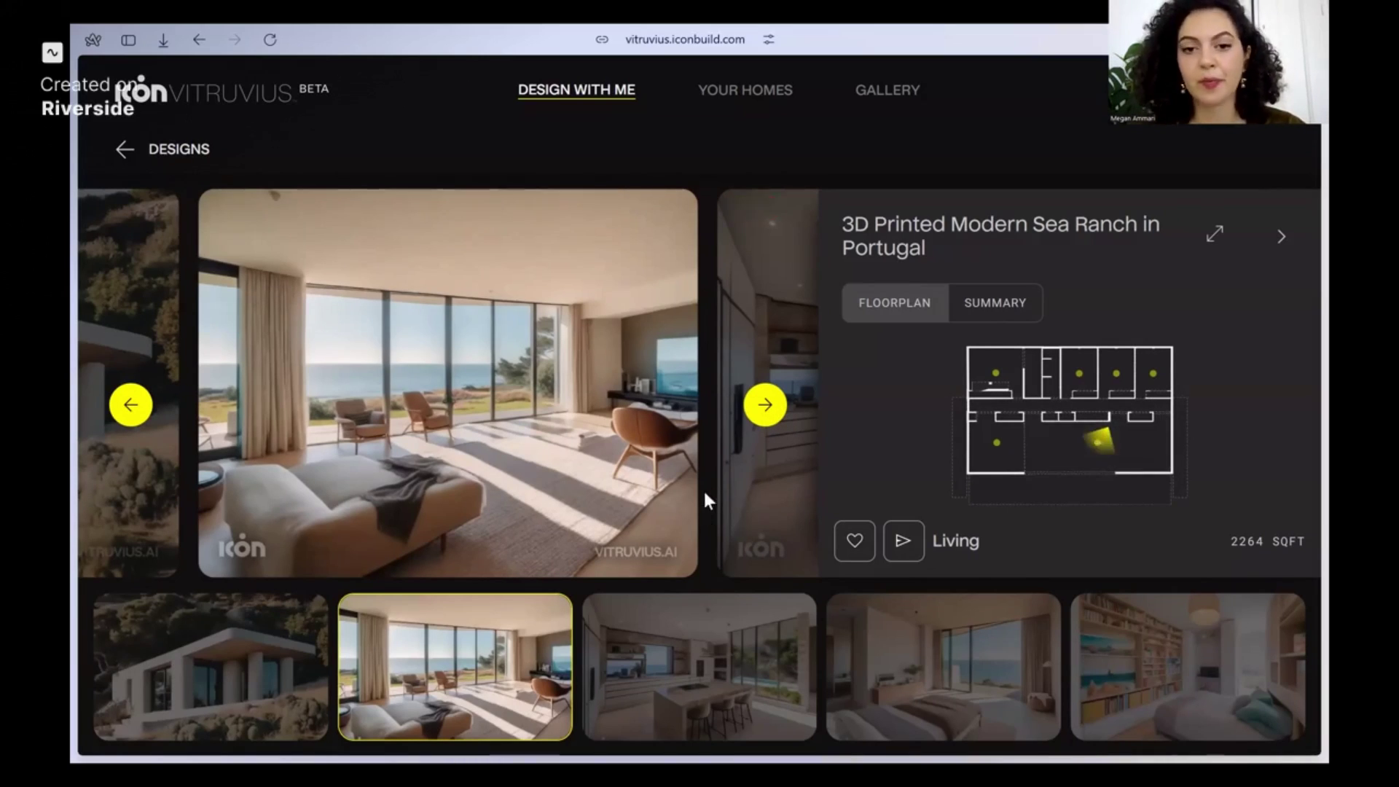
pyautogui.click(766, 406)
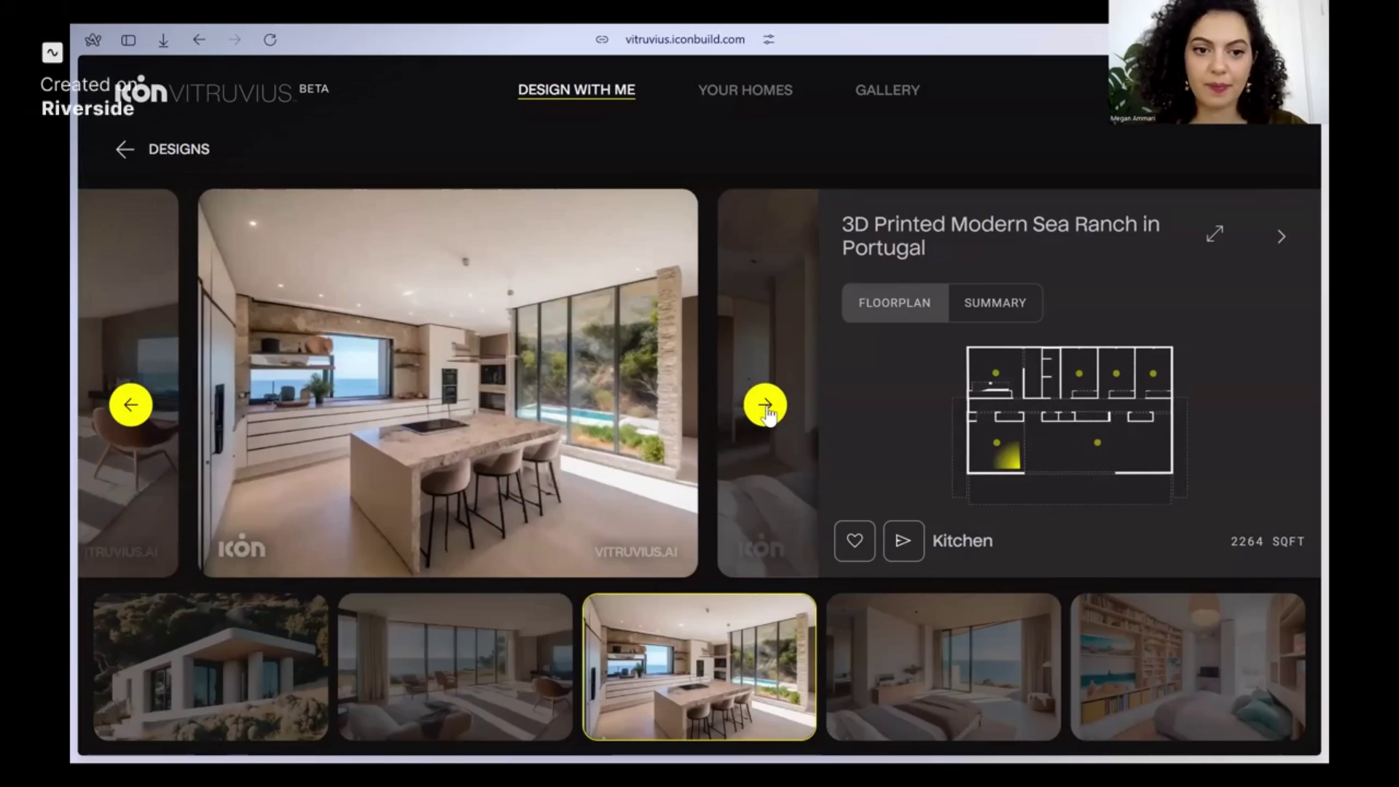
pyautogui.click(766, 408)
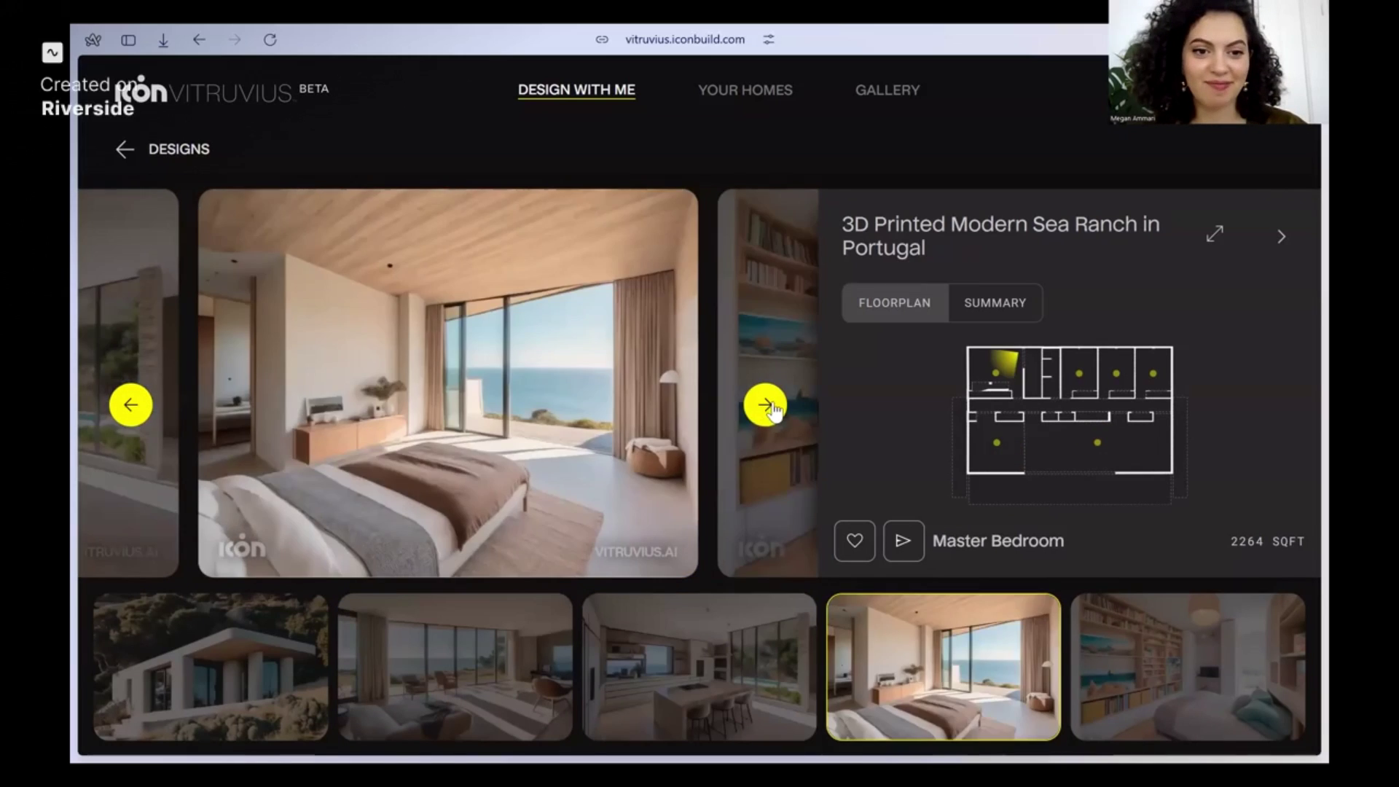
pyautogui.click(764, 405)
pyautogui.click(762, 405)
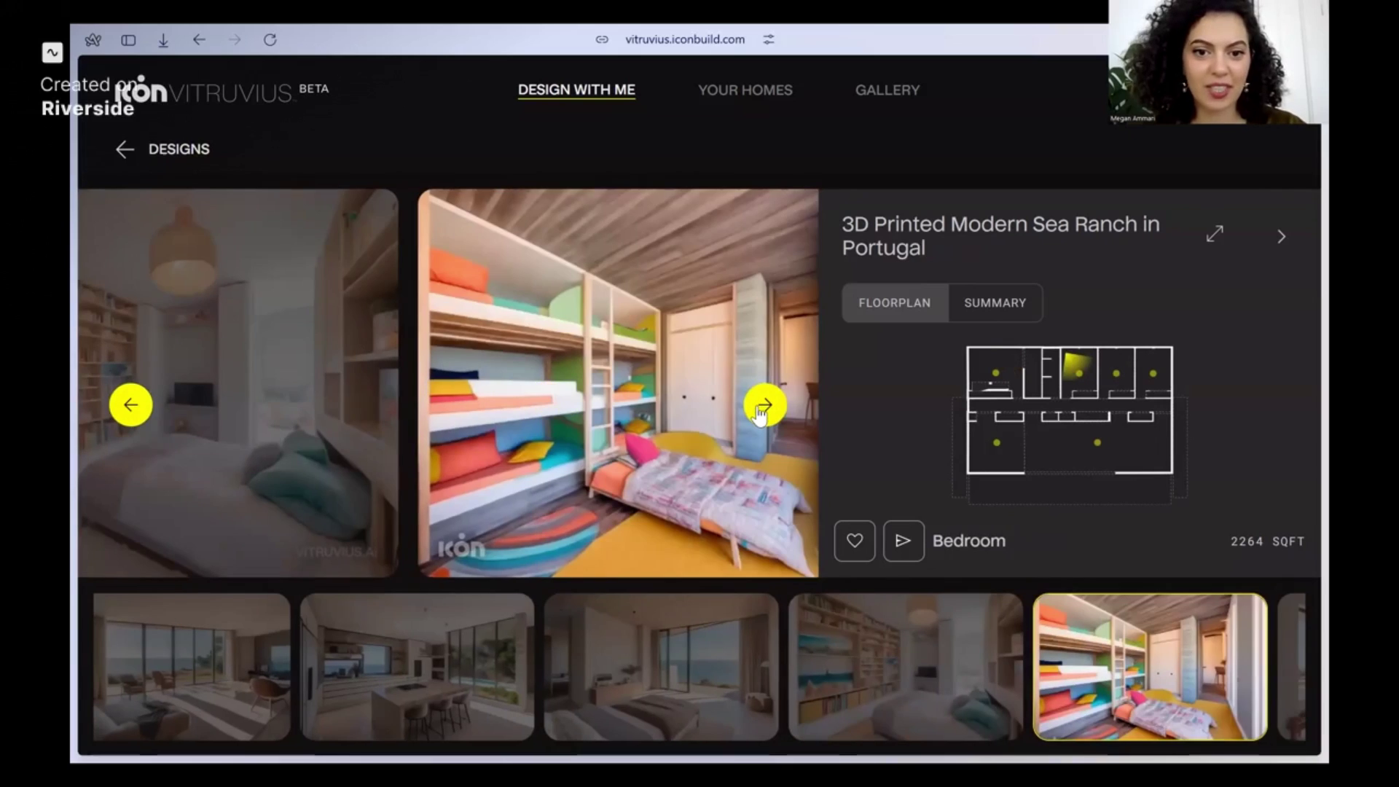
pyautogui.click(760, 407)
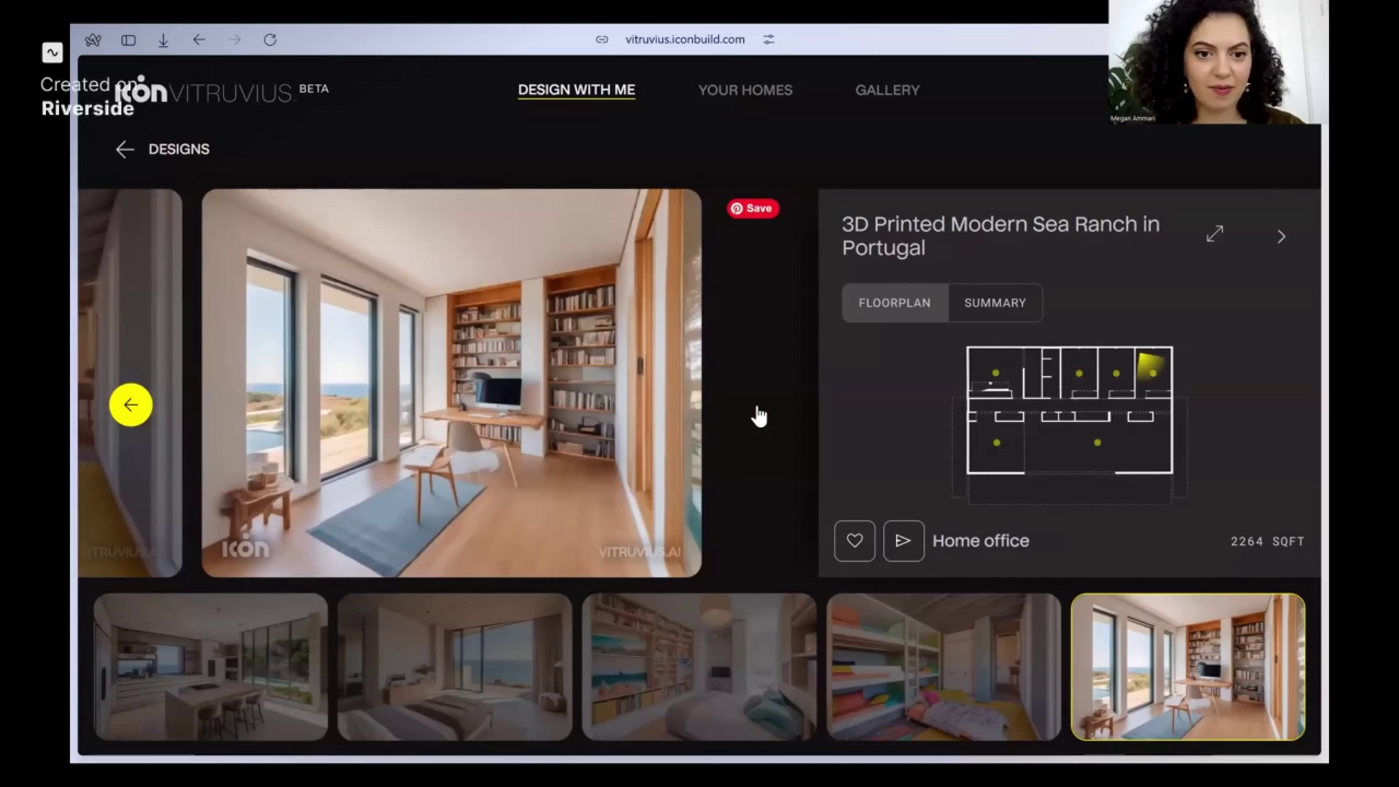
pyautogui.click(758, 414)
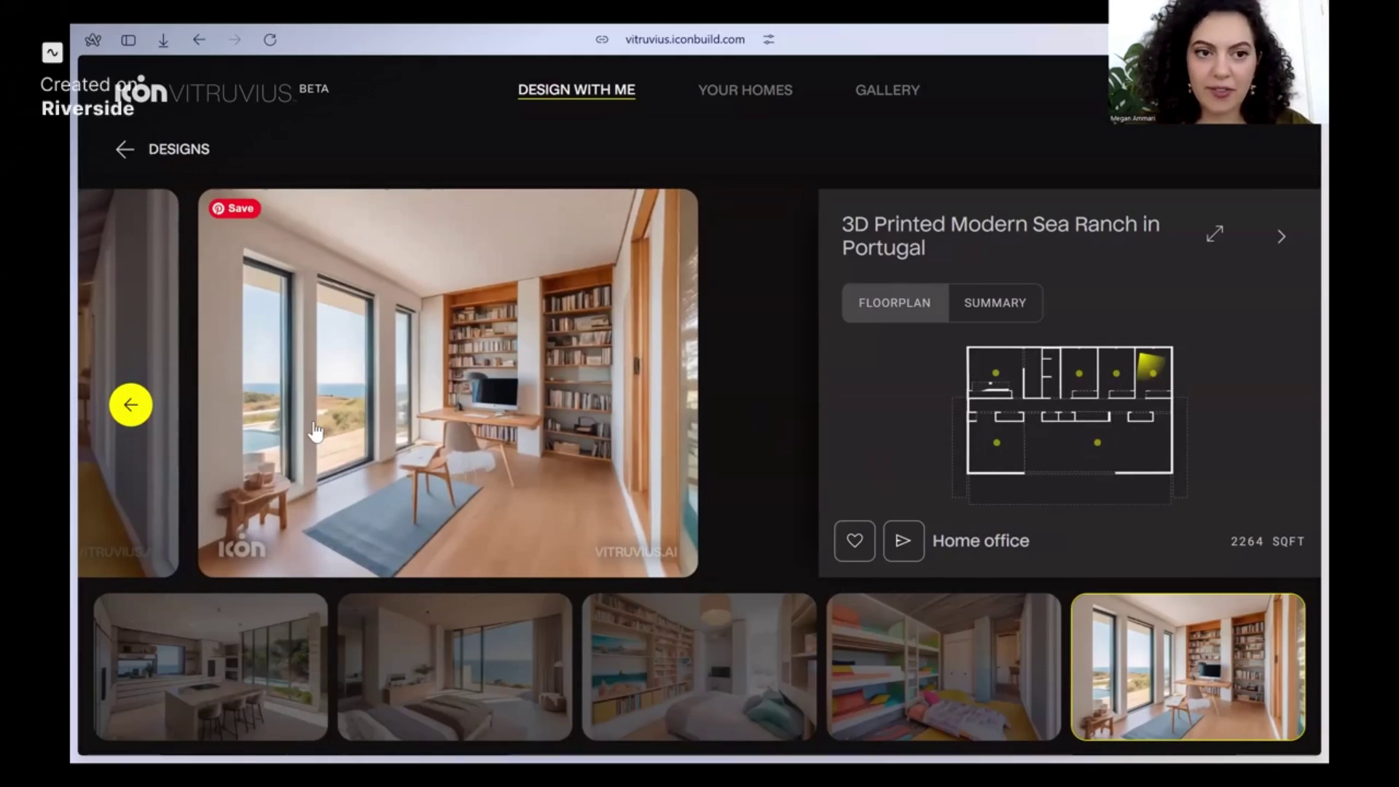
# - Pick master bedroom, kitchen and living room on the floorplan and check the 2264 sq ft summary
pyautogui.click(1001, 366)
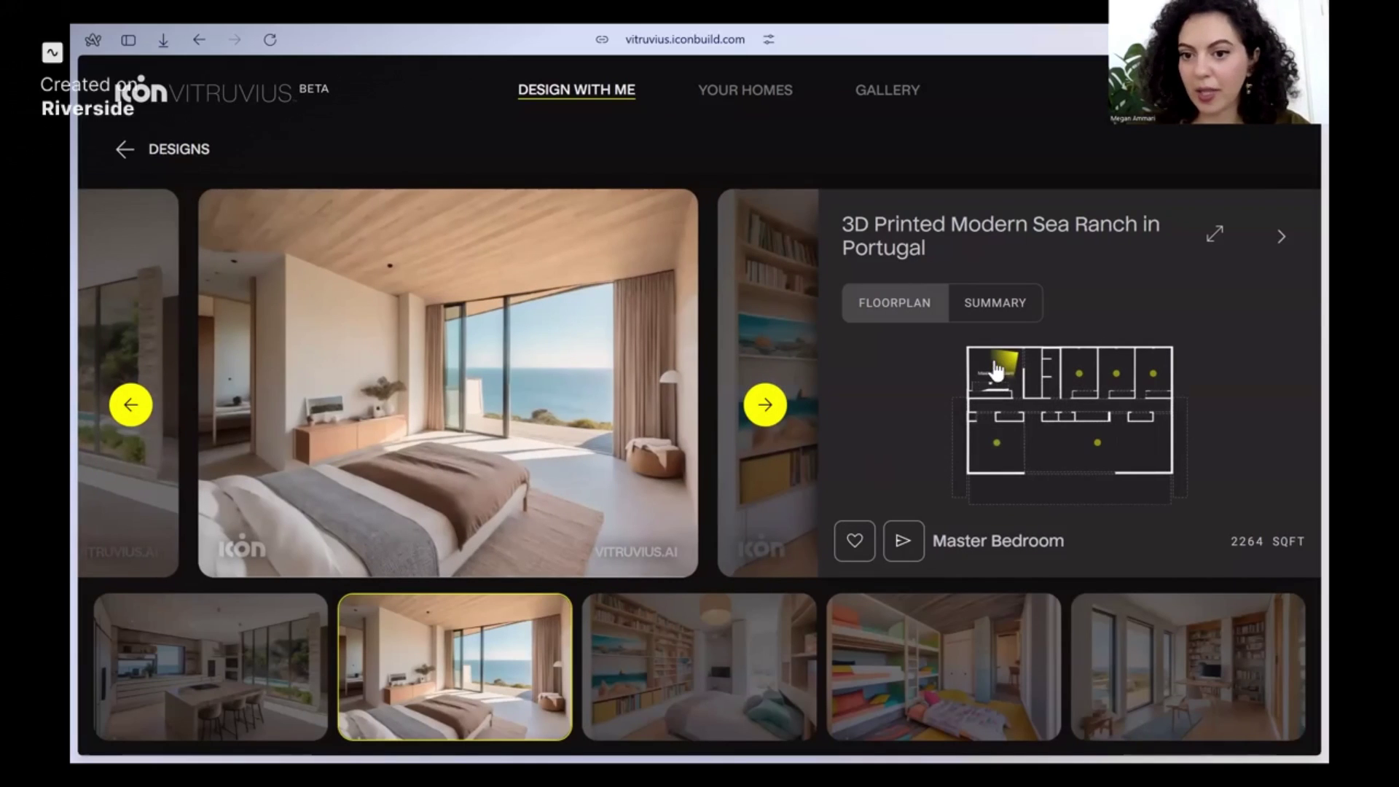
pyautogui.click(1004, 448)
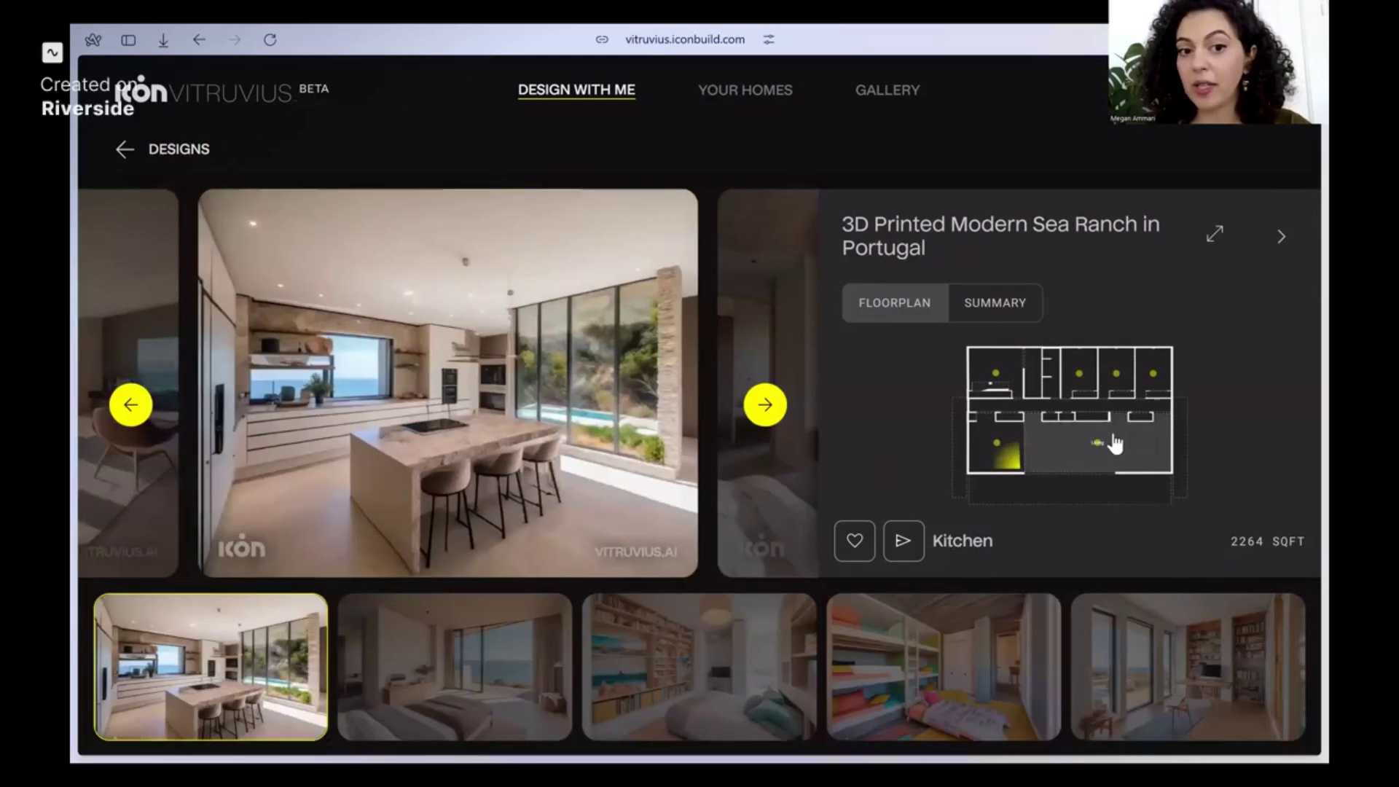
pyautogui.click(1098, 441)
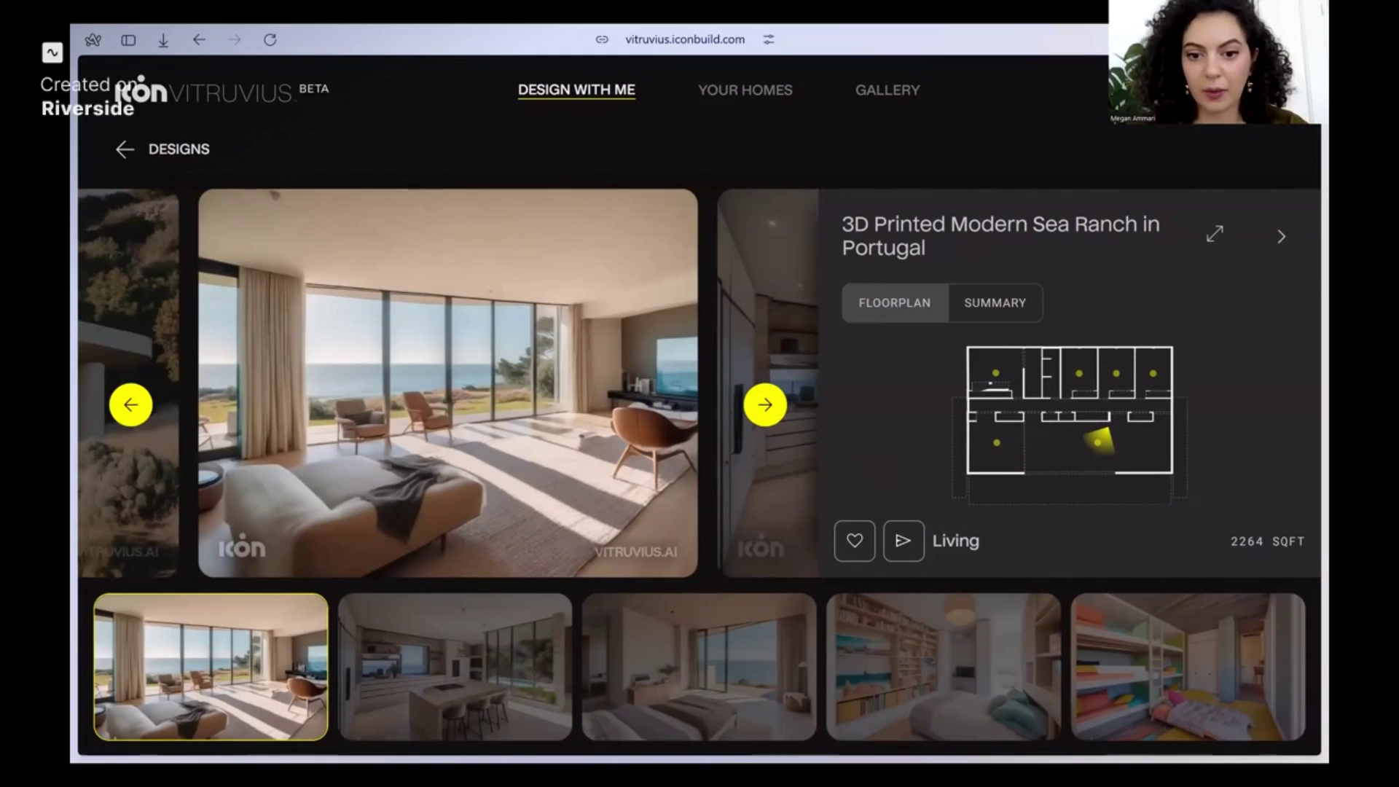
pyautogui.press('Right')
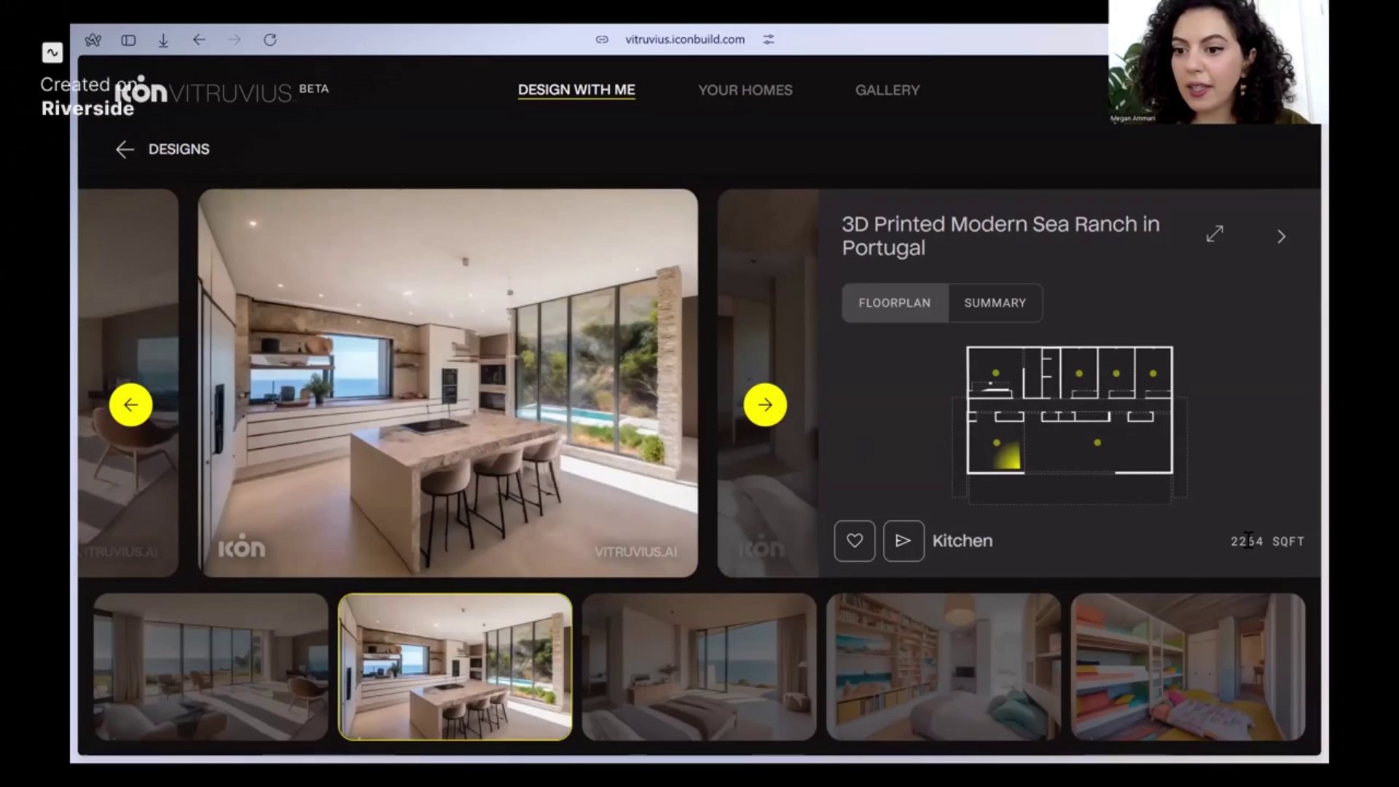
pyautogui.doubleClick(1246, 541)
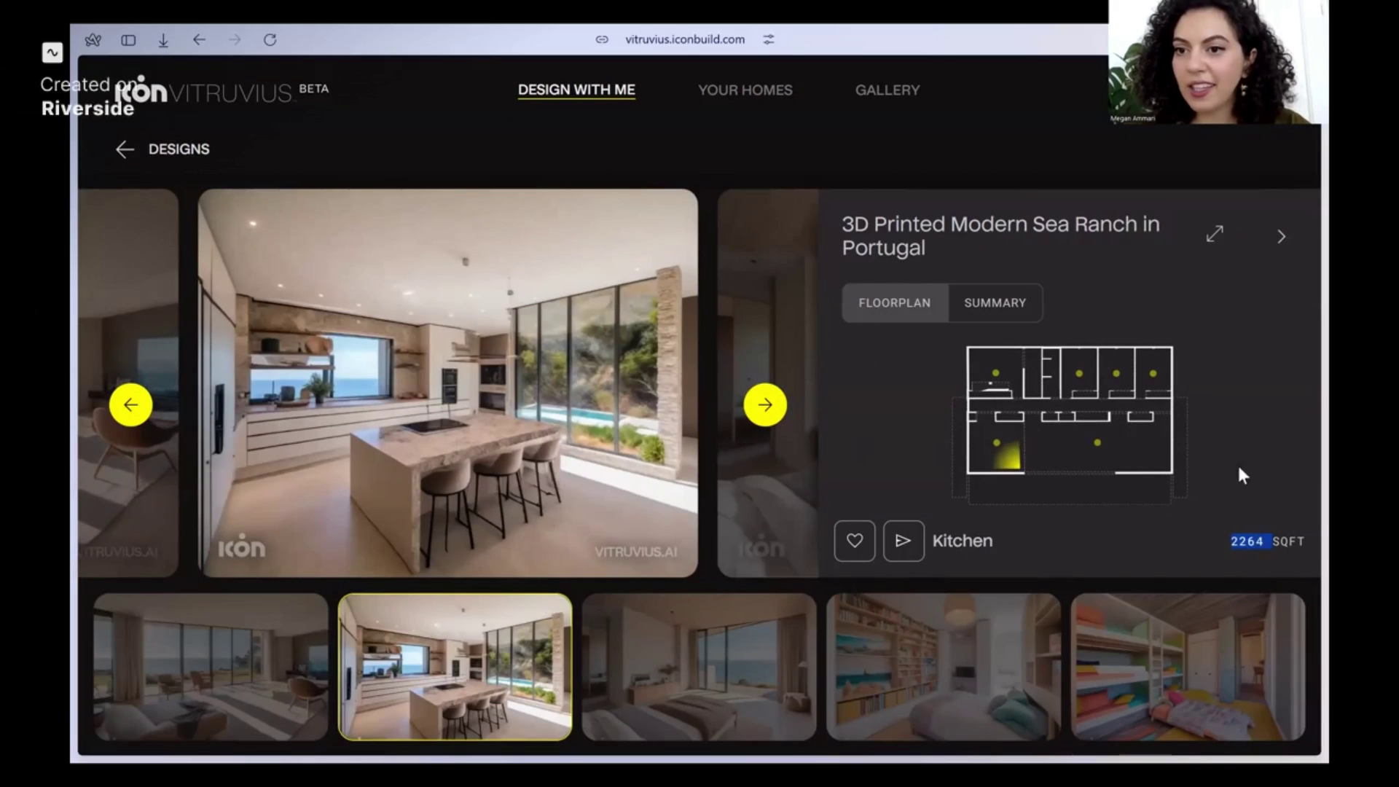
pyautogui.click(1009, 299)
pyautogui.click(890, 299)
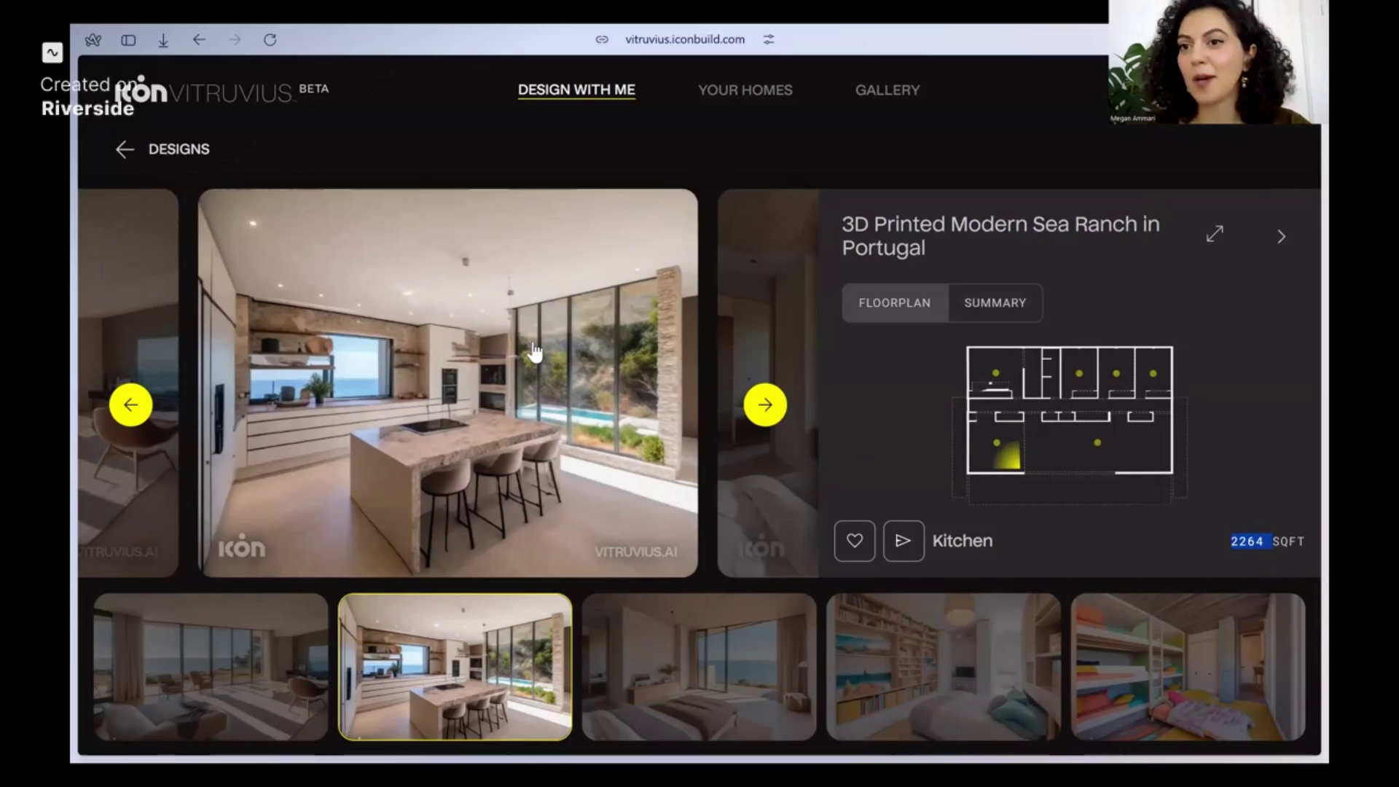
# - View the exterior and enlarged living and kitchen images, then return to the design overview
pyautogui.moveTo(534, 352)
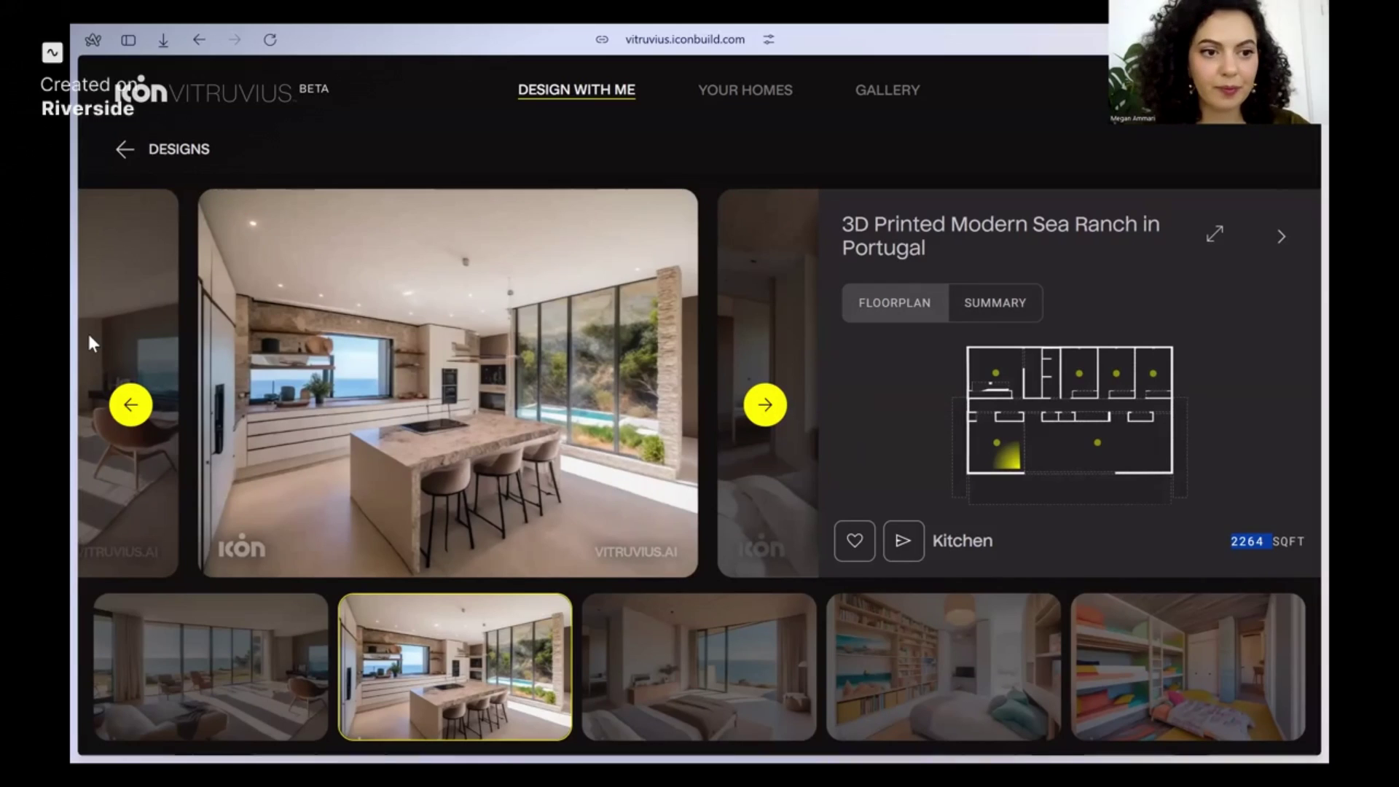
pyautogui.click(132, 408)
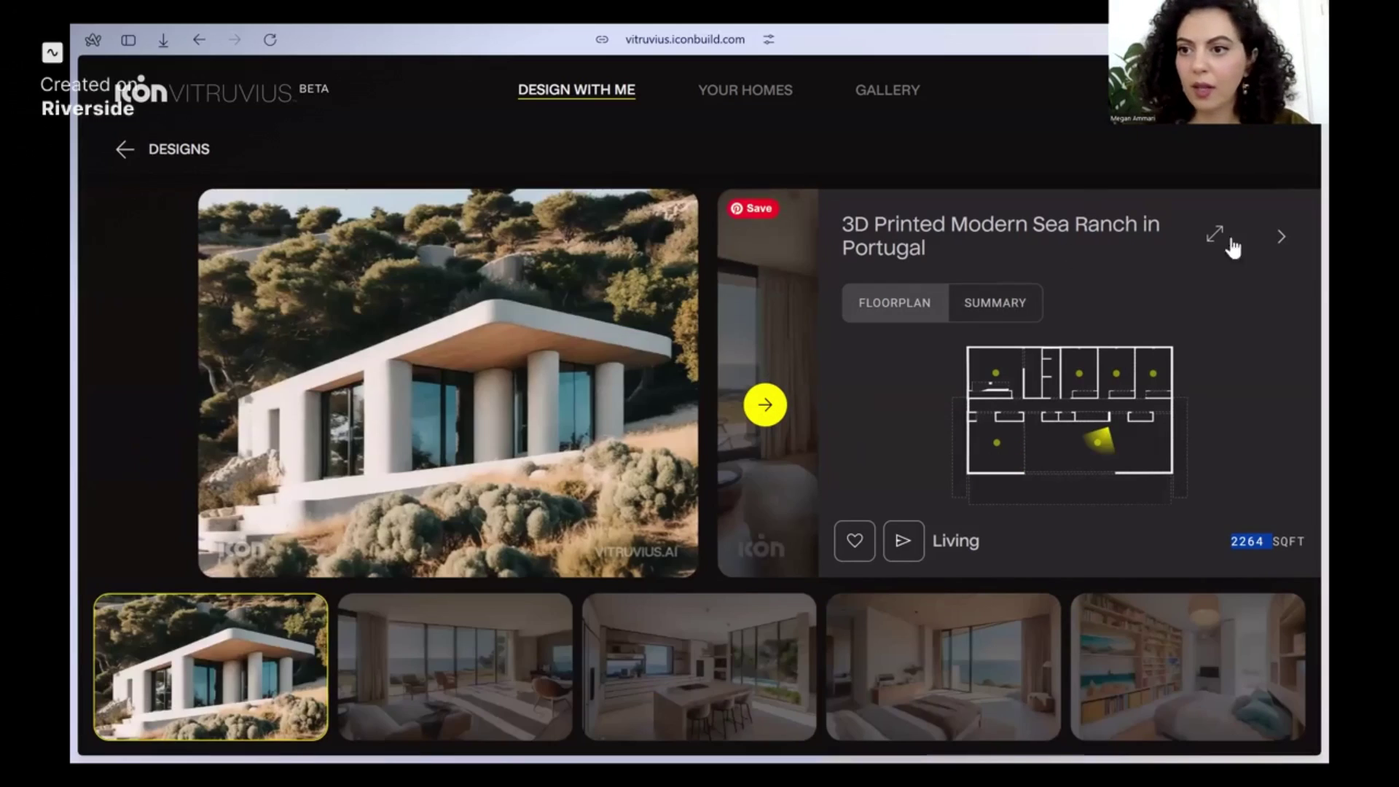
pyautogui.click(1283, 238)
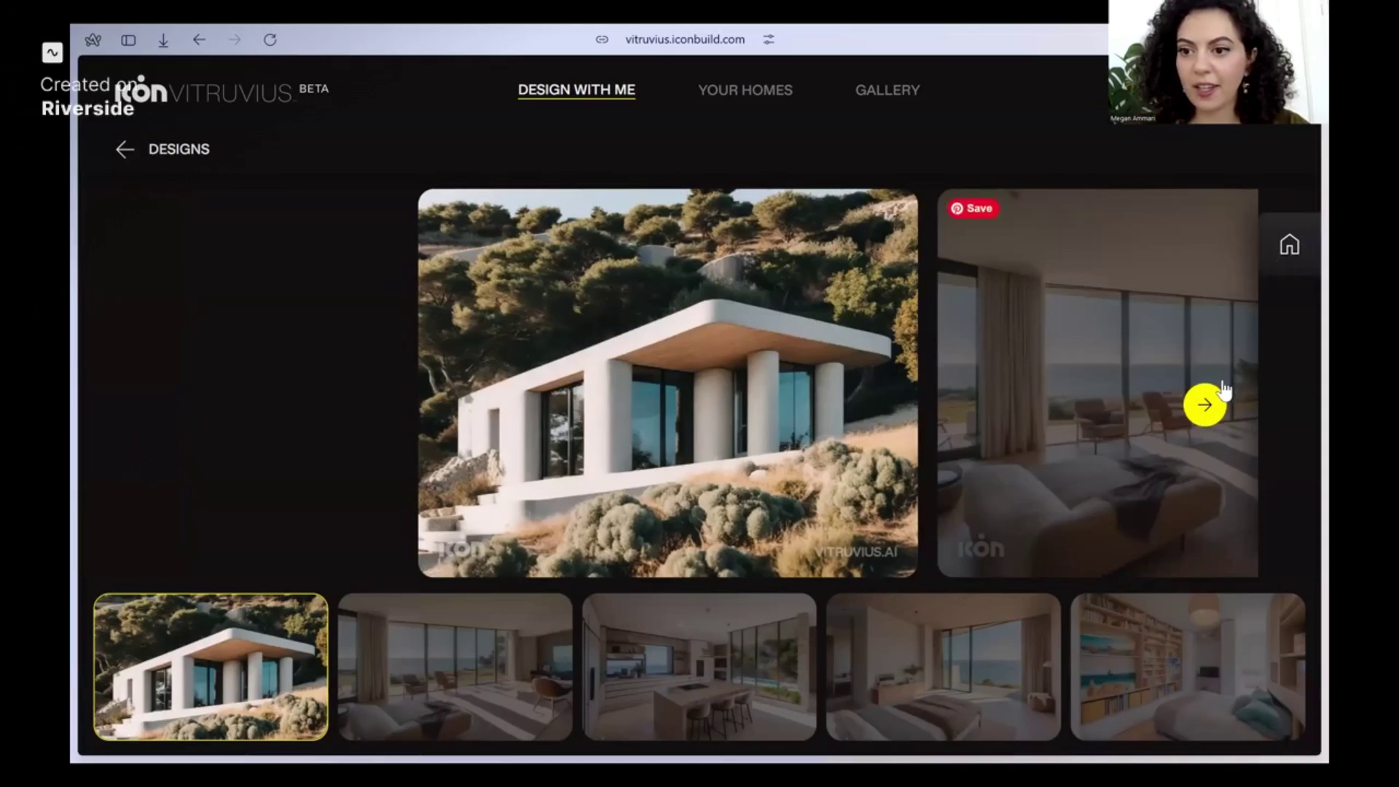
pyautogui.click(1218, 397)
pyautogui.click(1222, 394)
pyautogui.click(1289, 245)
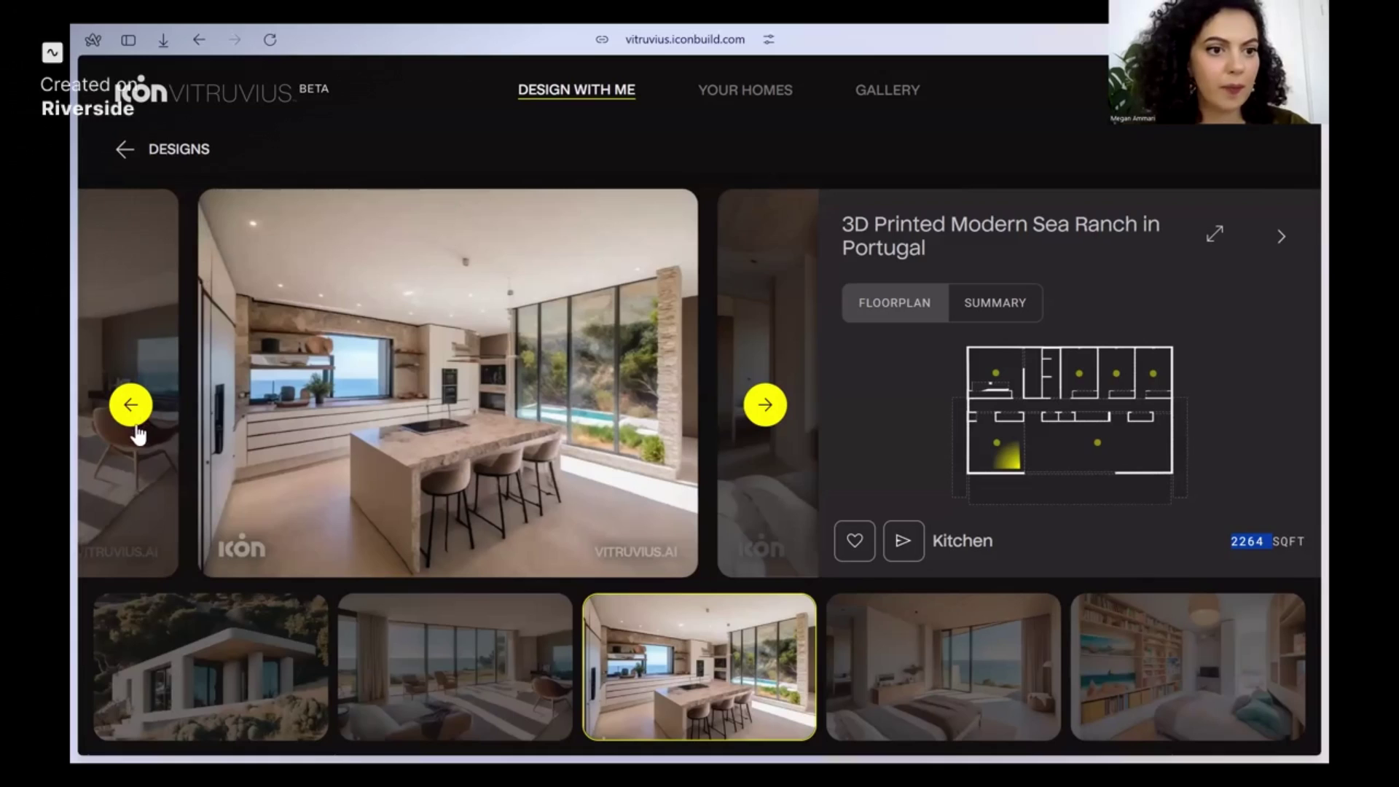
pyautogui.click(136, 150)
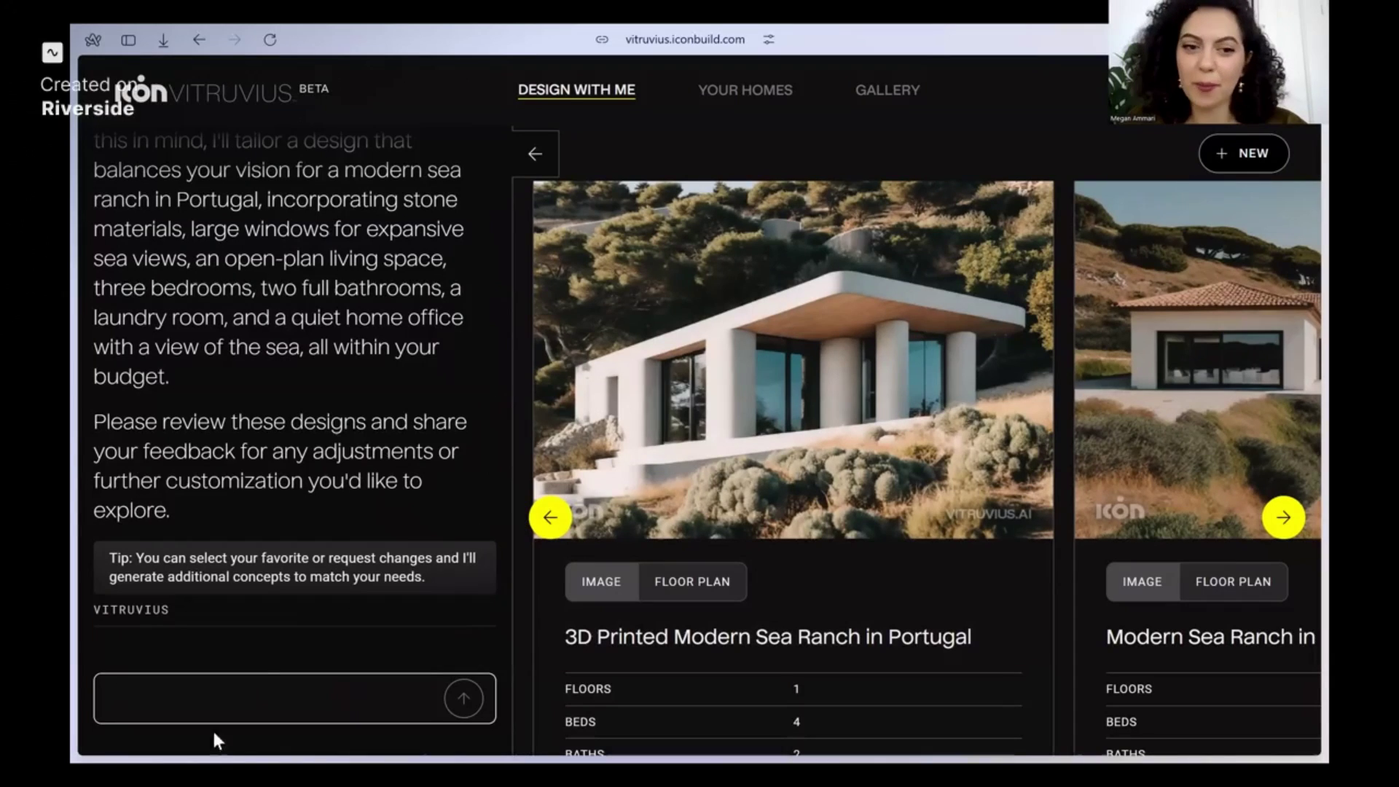
# - Send 'i don't want an open plan' to ask for separated spaces
pyautogui.write('i w')
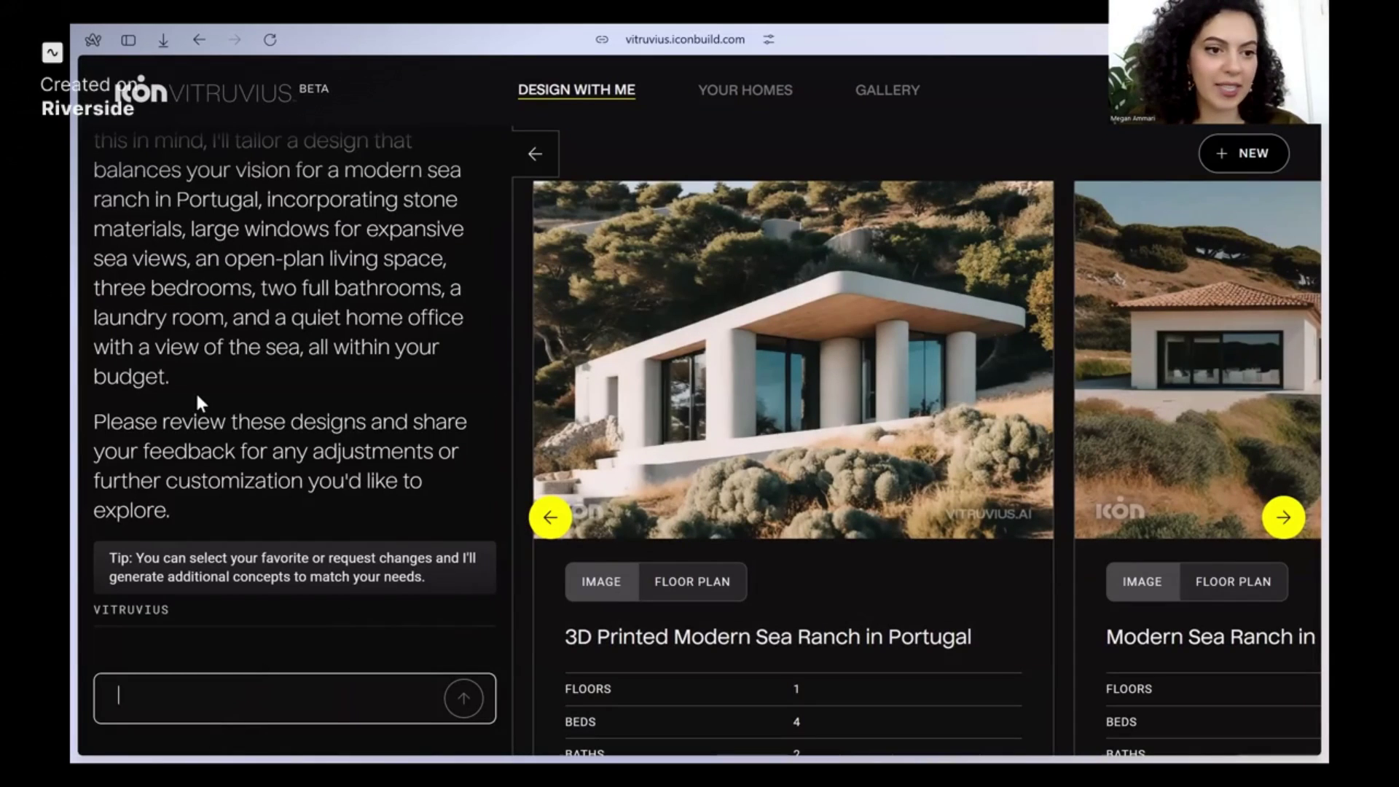
pyautogui.press('BackSpace')
pyautogui.write('do')
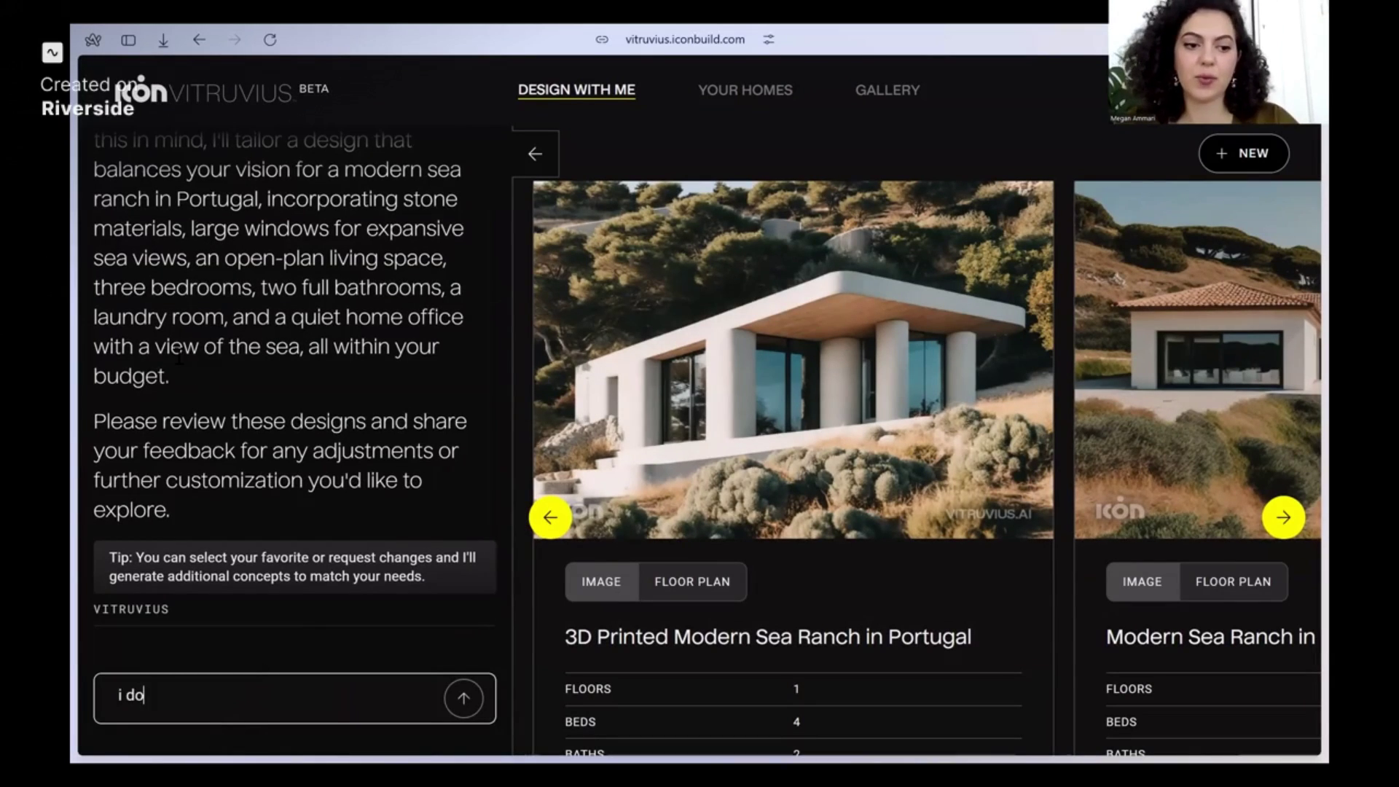
pyautogui.write("n't want an open plan")
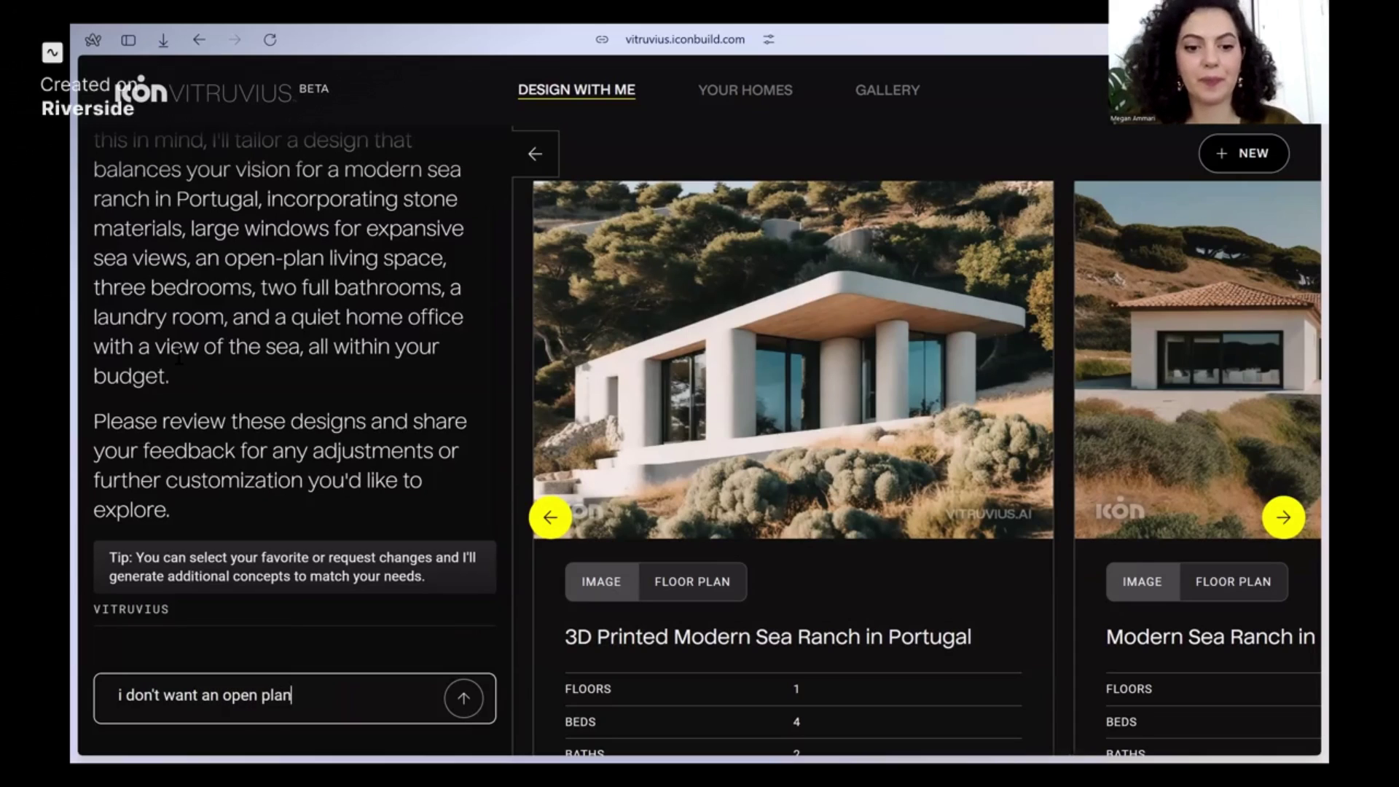
pyautogui.press('Return')
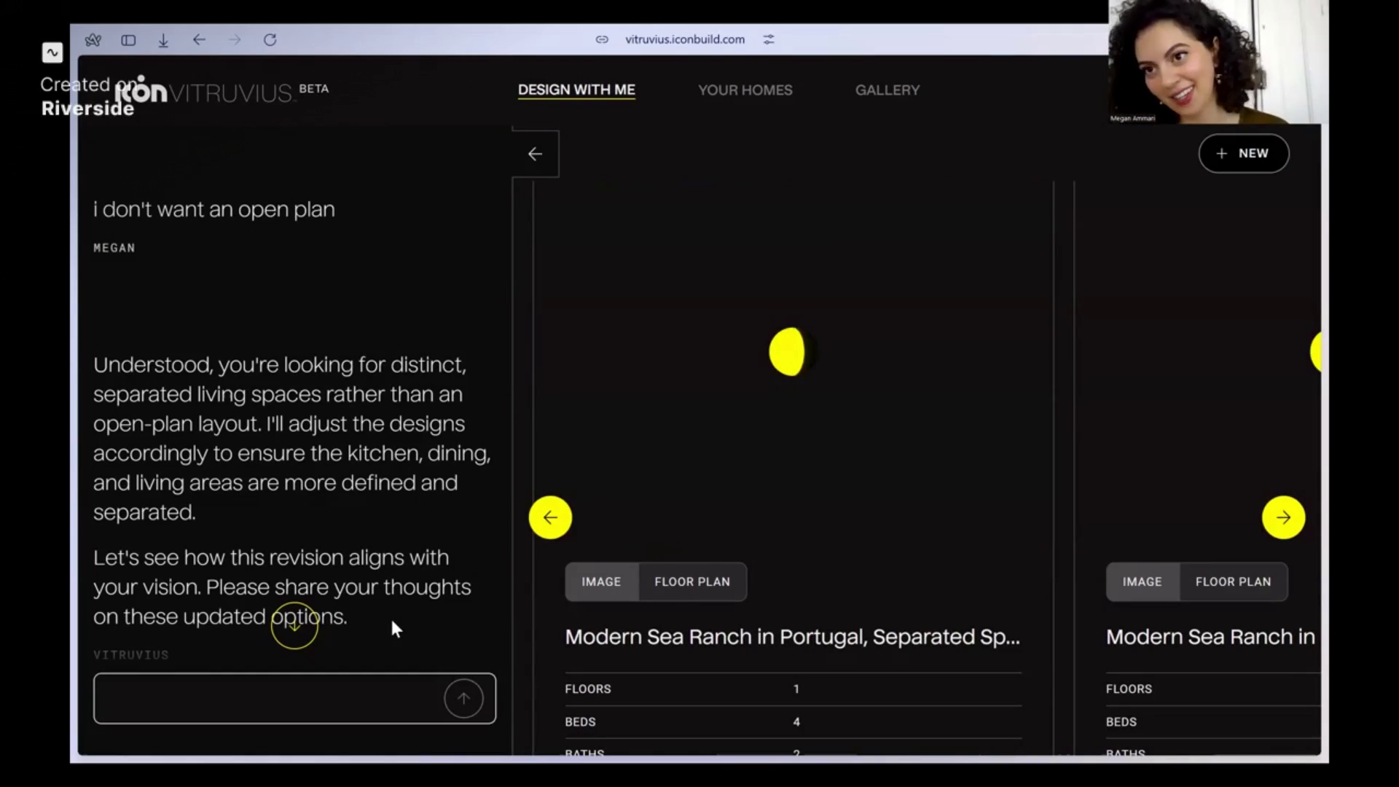
# - Jump to the latest reply and let the revised separated-spaces design cards load
pyautogui.click(295, 625)
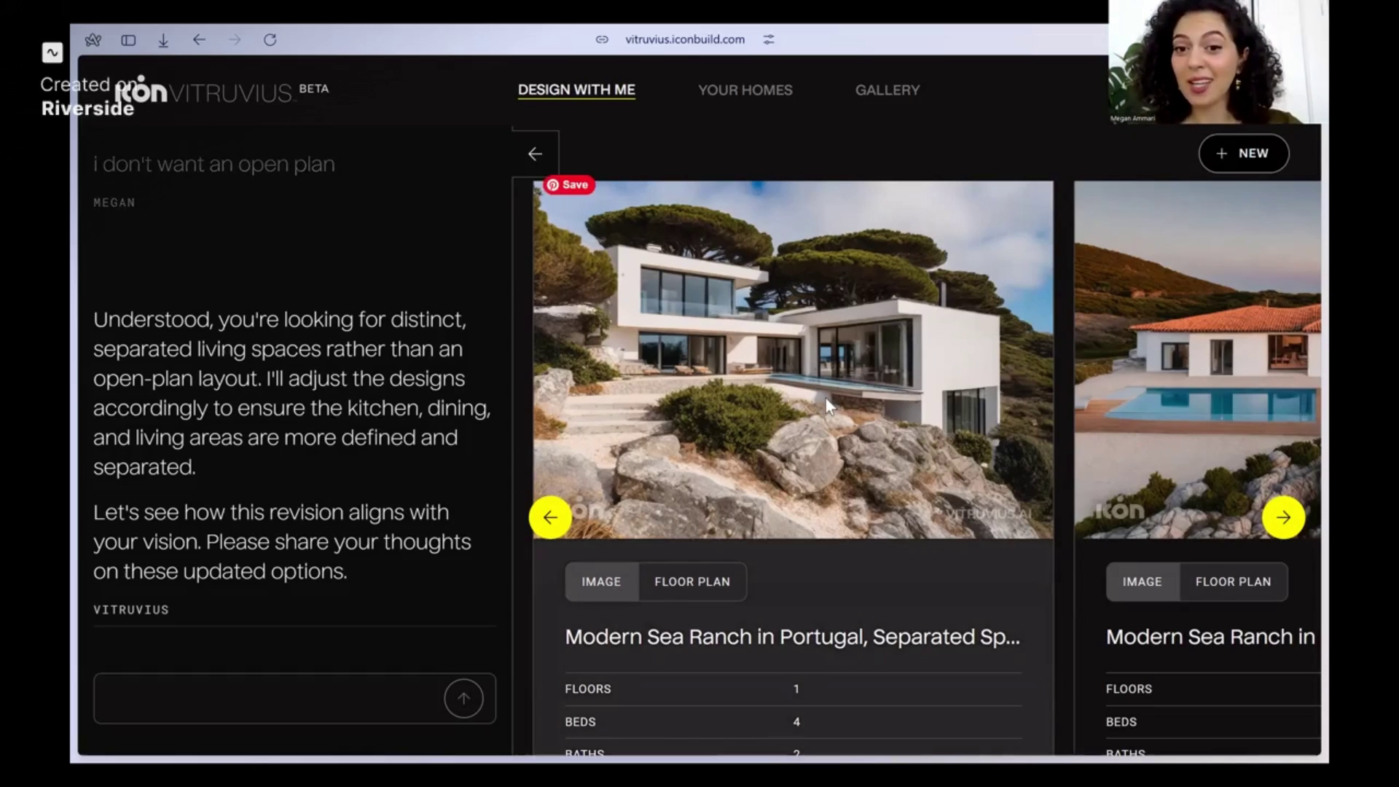
# - Open the first 'Modern Sea Ranch in Portugal, Separated Spaces' card in detail
pyautogui.click(825, 399)
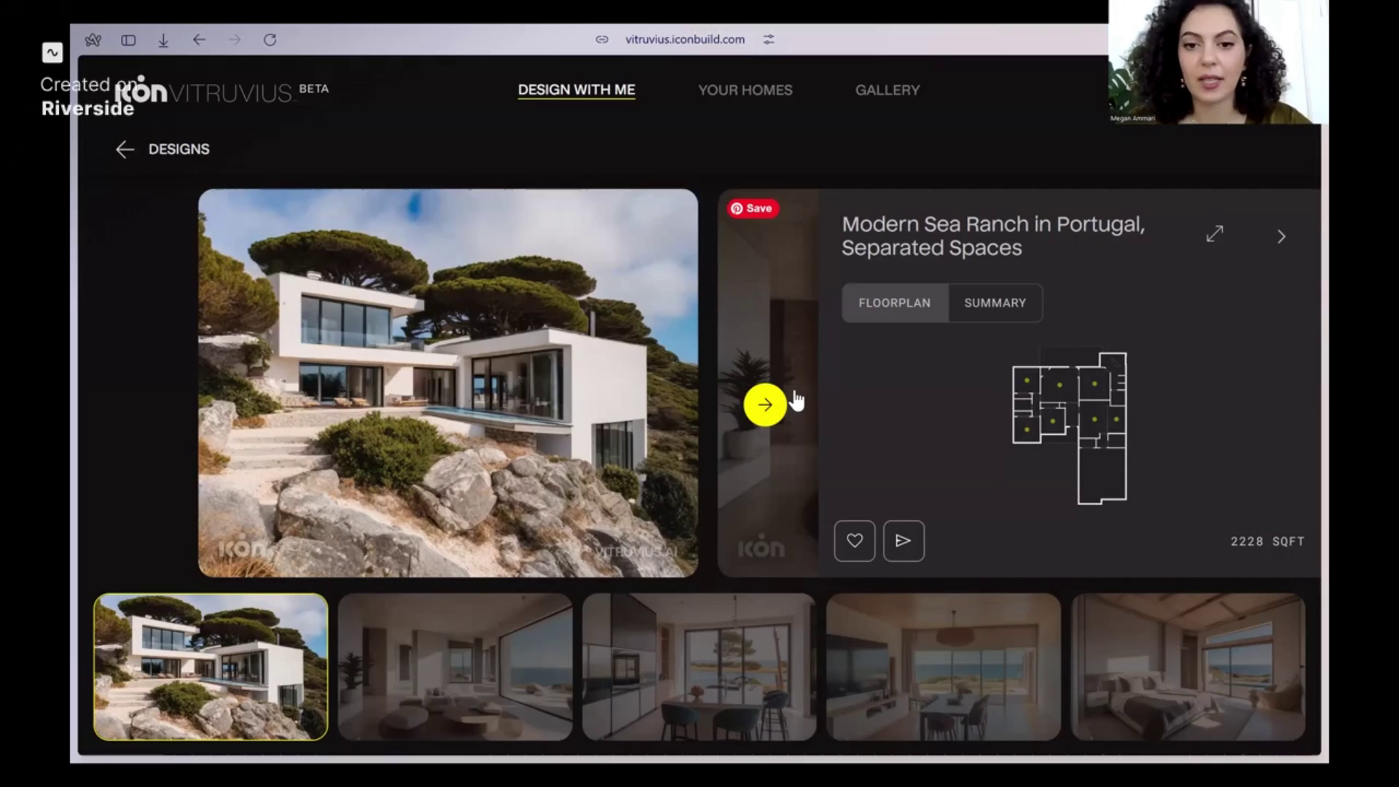
# - Step through the living, kitchen, dining, master bedroom, bedroom and bunk-bed room images
pyautogui.click(779, 406)
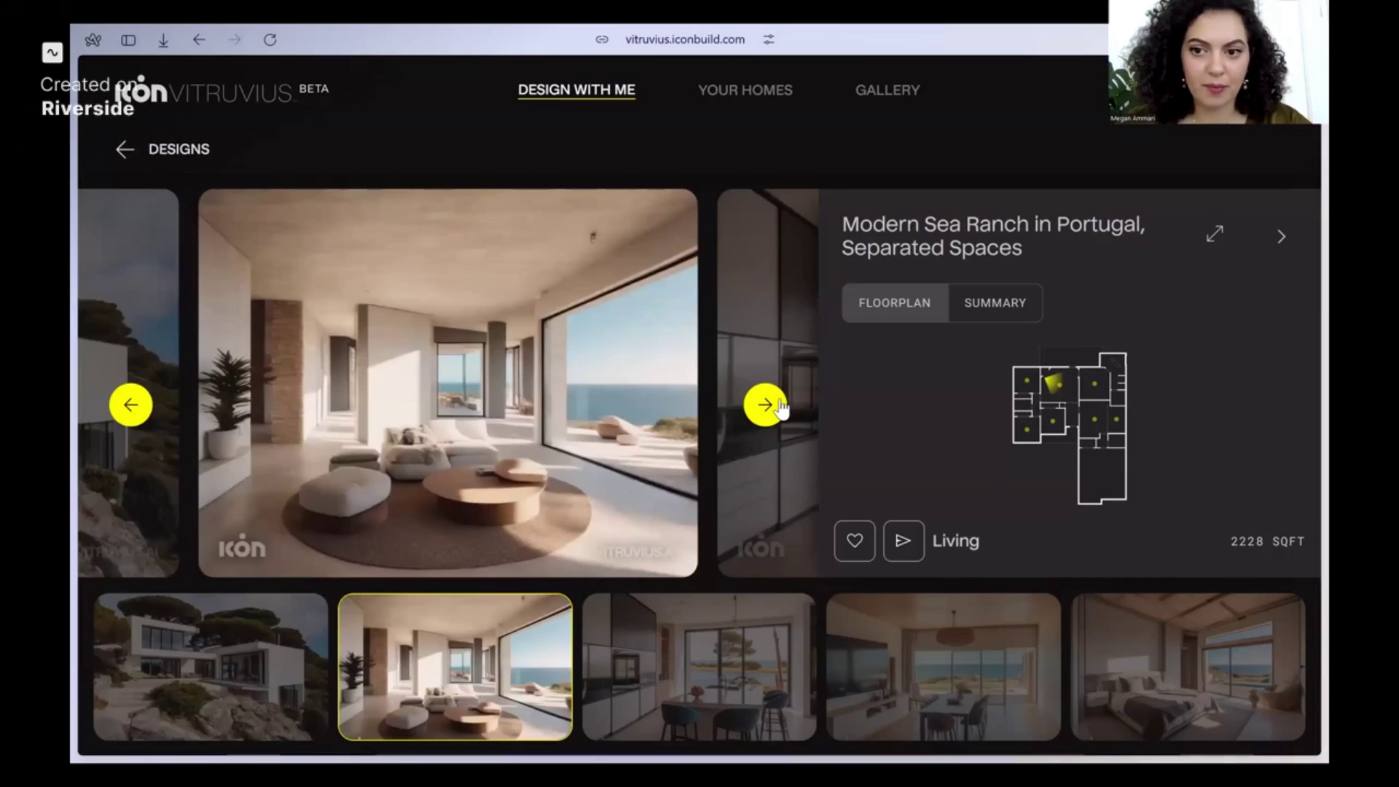
pyautogui.click(765, 405)
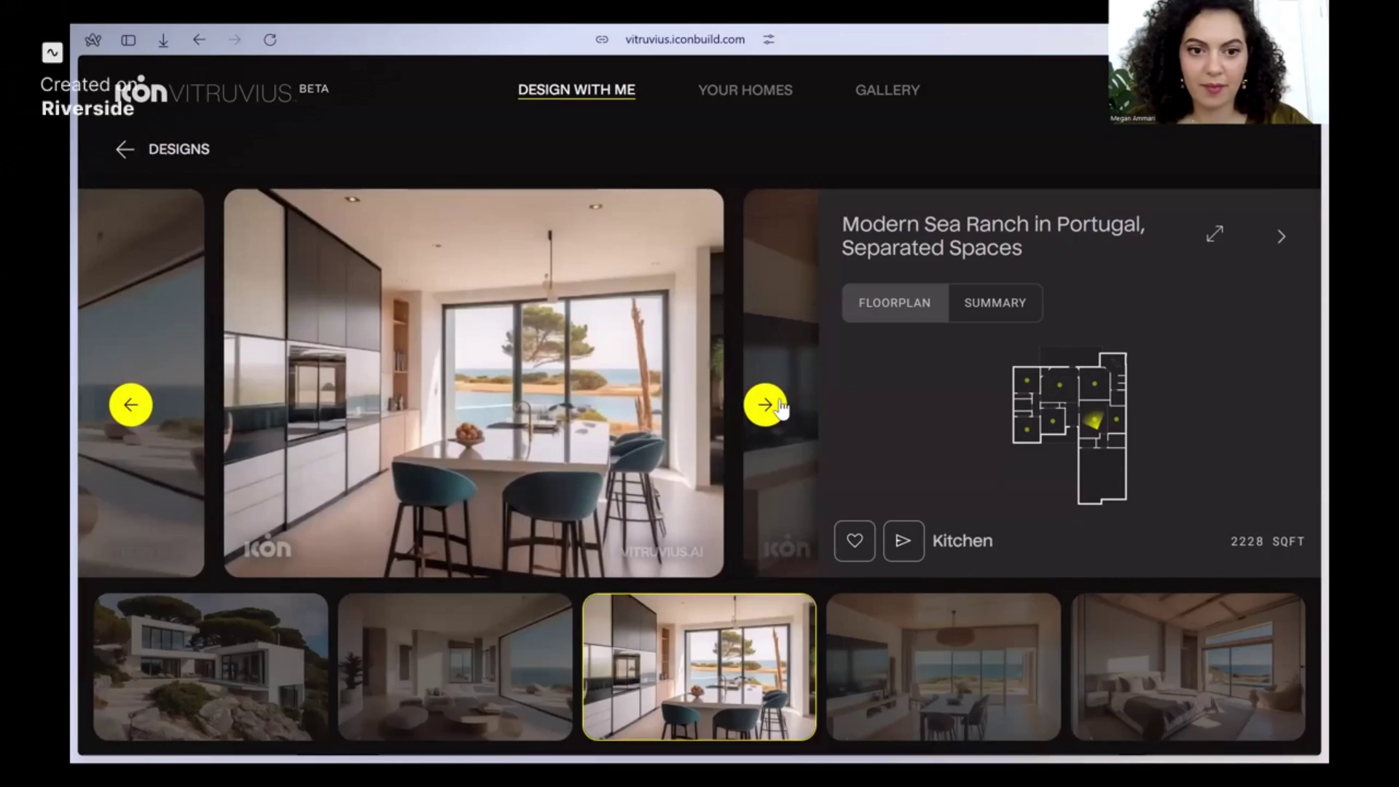
pyautogui.click(765, 405)
pyautogui.click(774, 405)
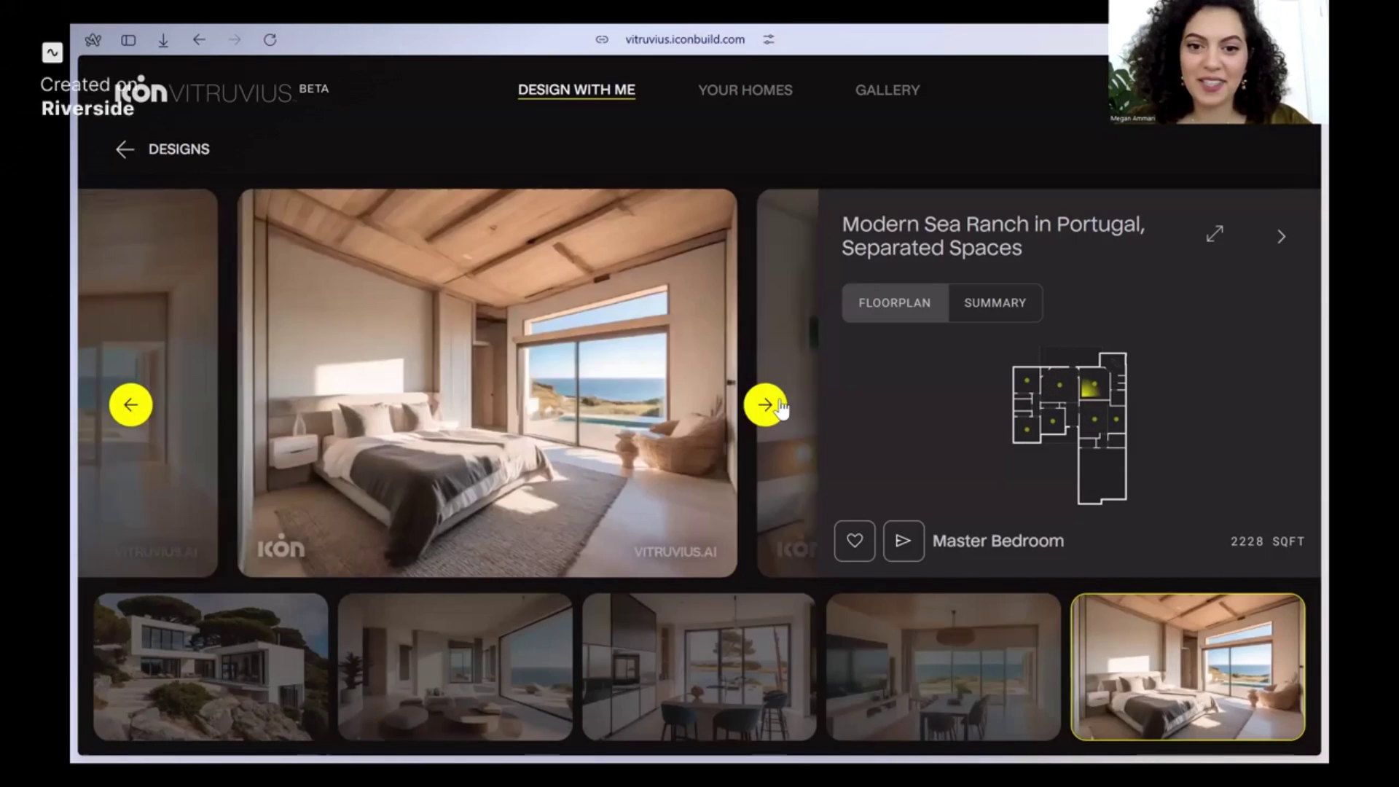
pyautogui.click(774, 405)
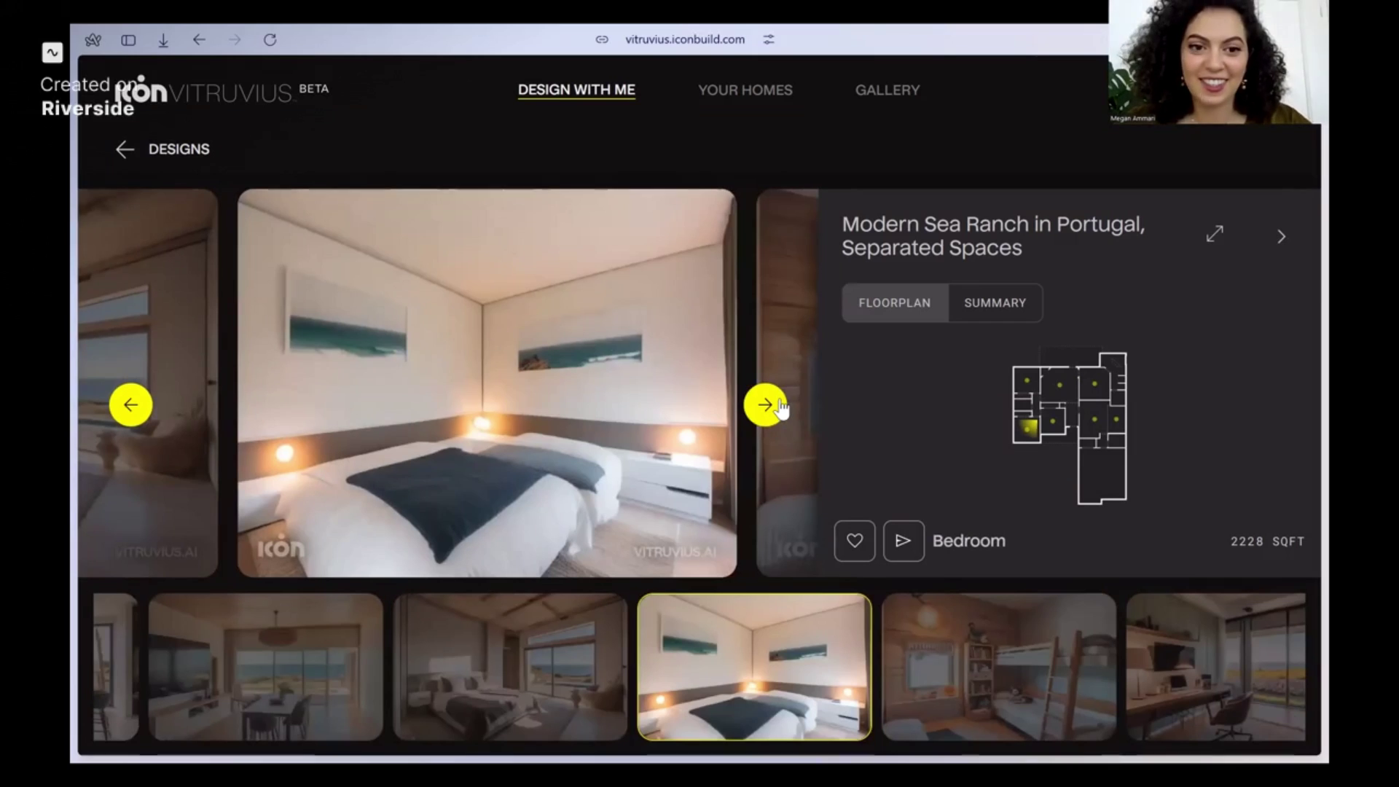
pyautogui.click(776, 406)
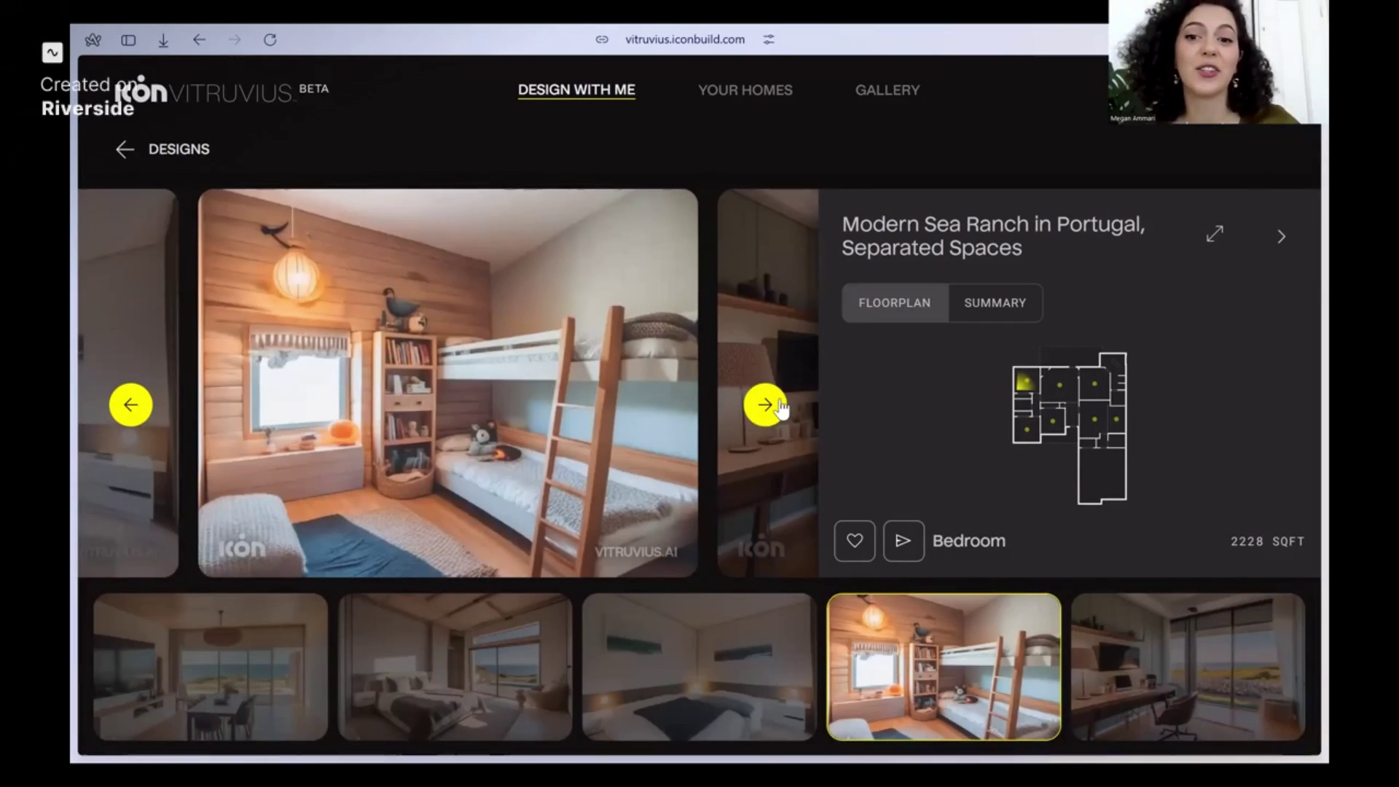
# - Pick kitchen and living room on the floorplan, view the dining room, then return to the chat
pyautogui.click(1091, 430)
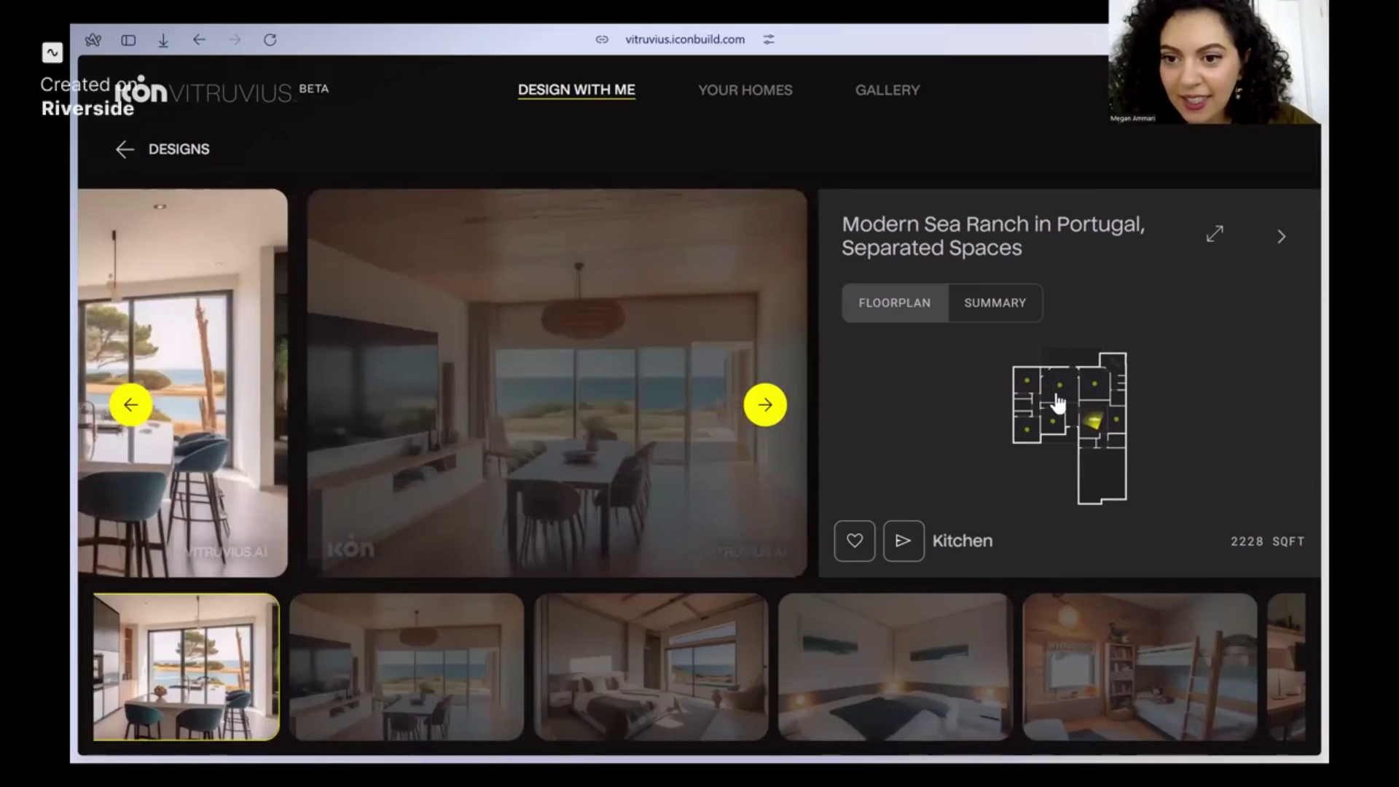
pyautogui.click(1055, 390)
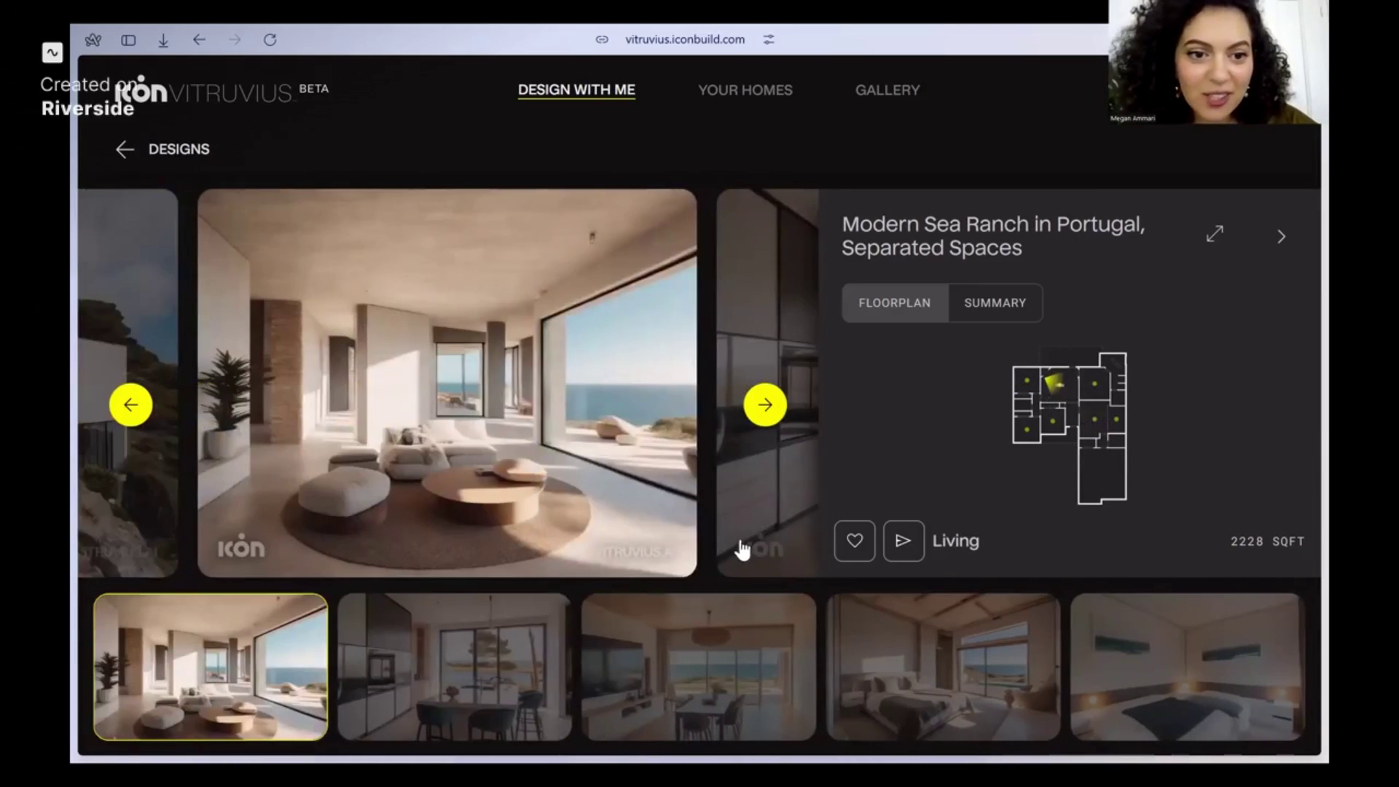
pyautogui.click(784, 423)
pyautogui.click(787, 423)
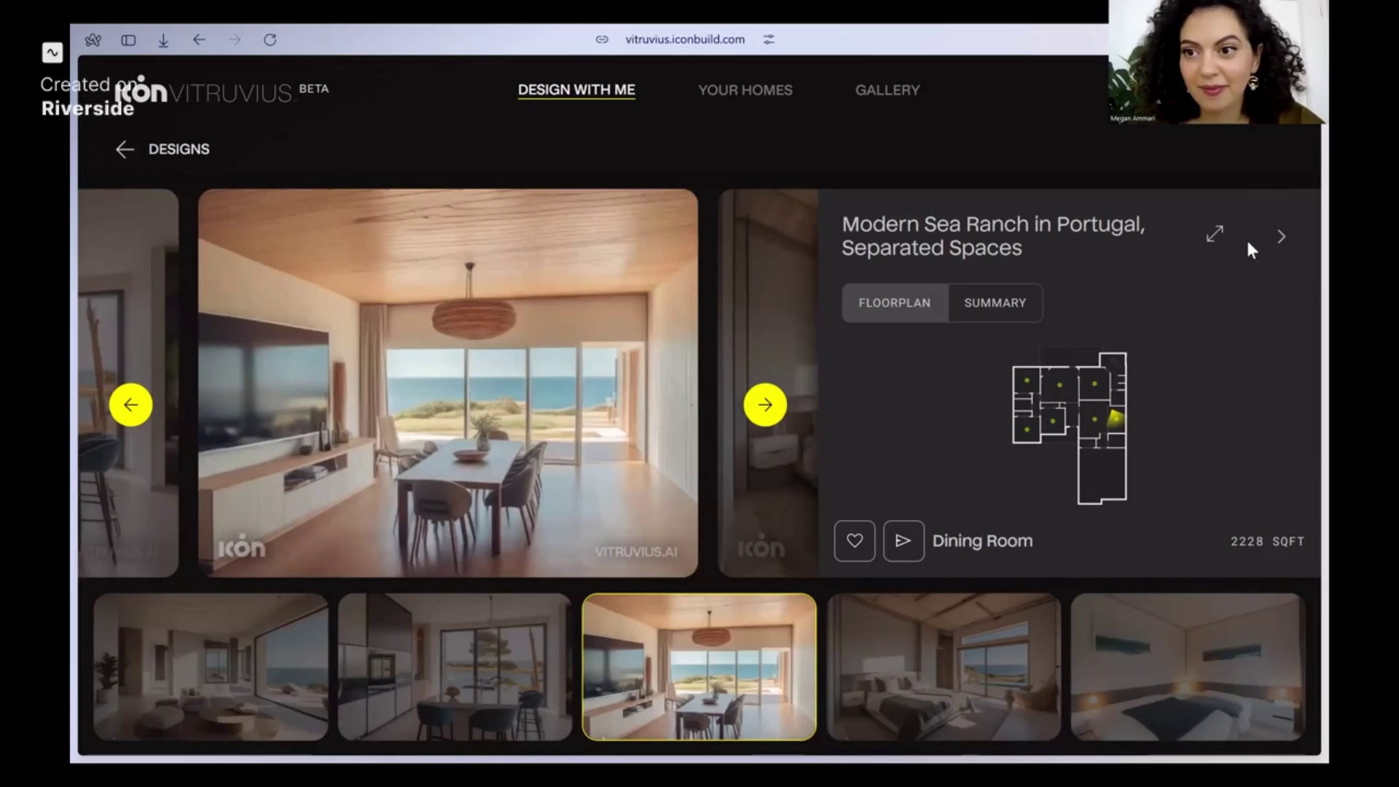
pyautogui.click(128, 151)
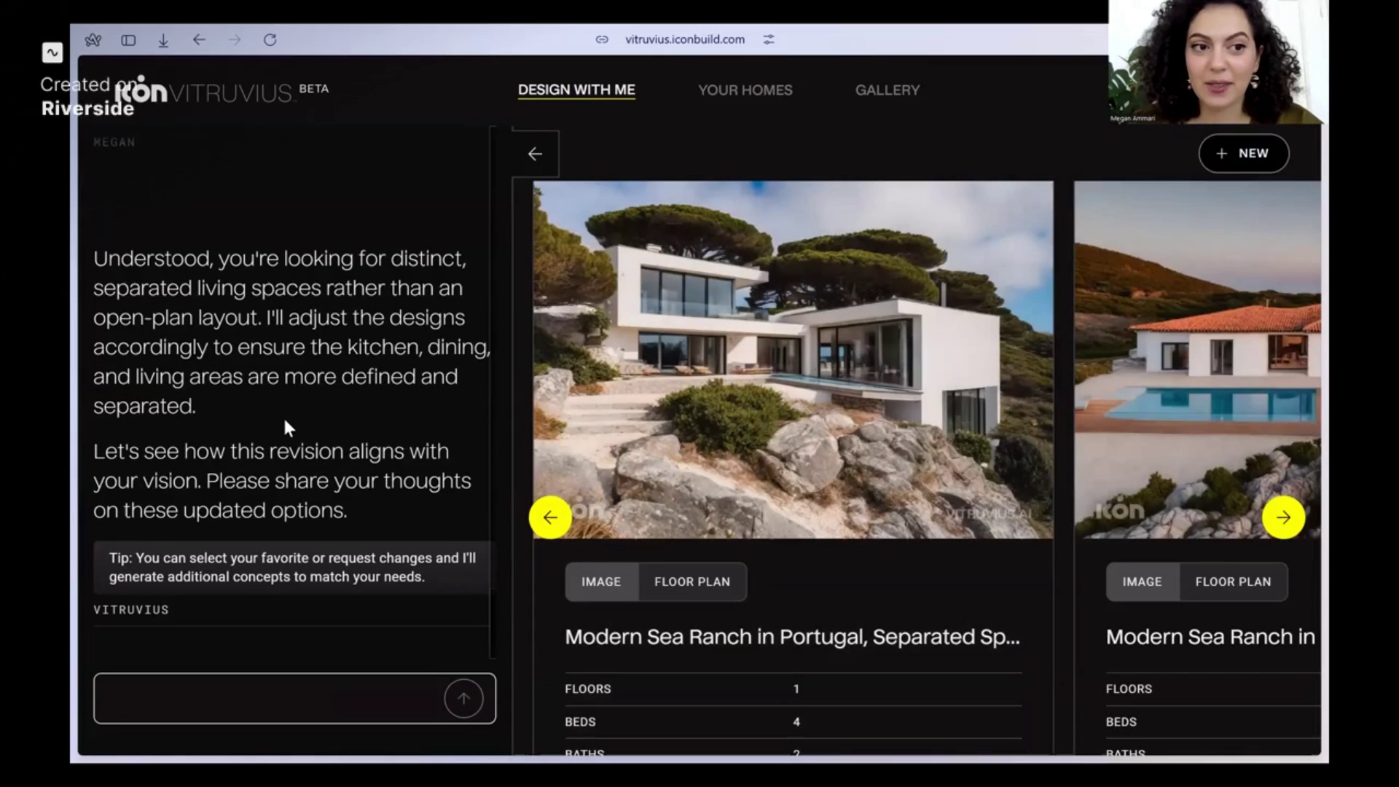
pyautogui.click(1297, 518)
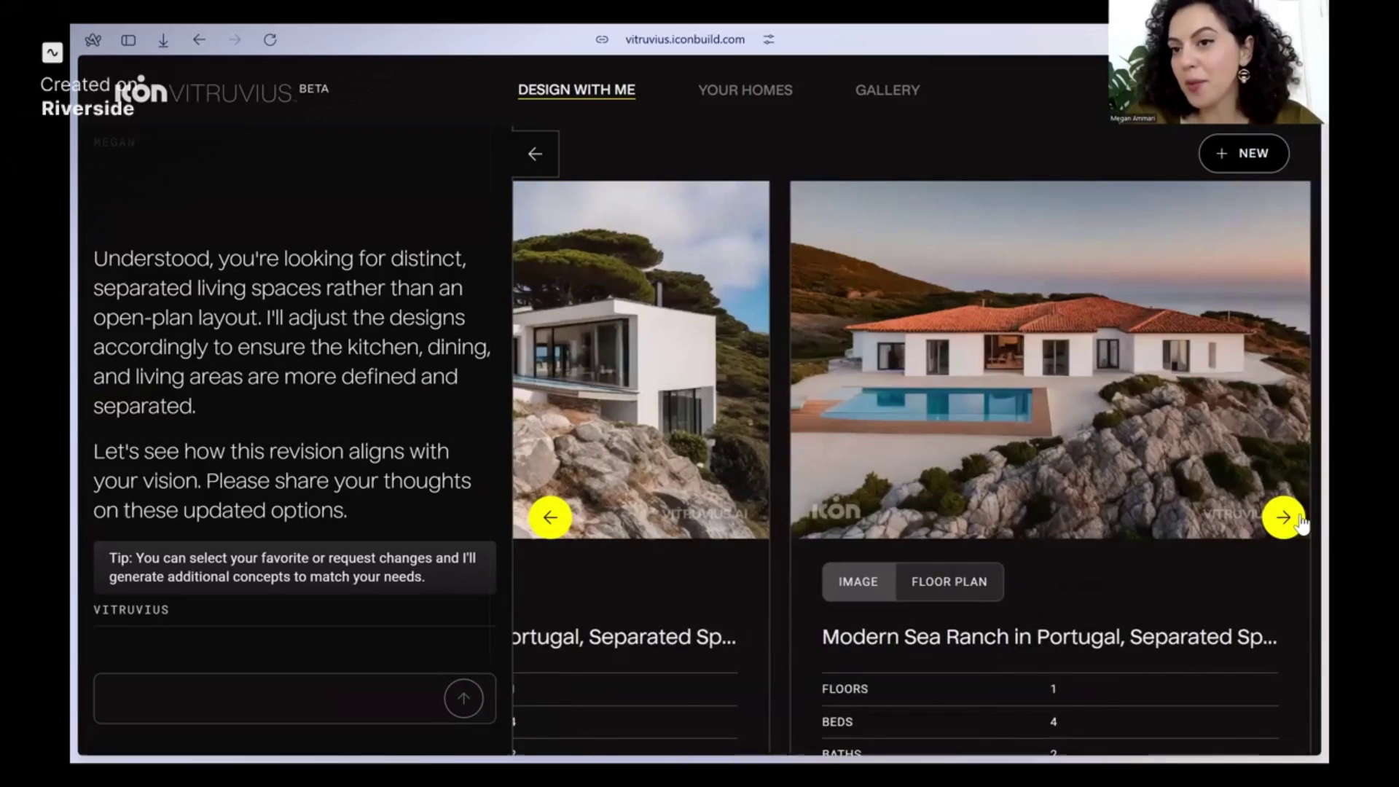
pyautogui.click(1284, 518)
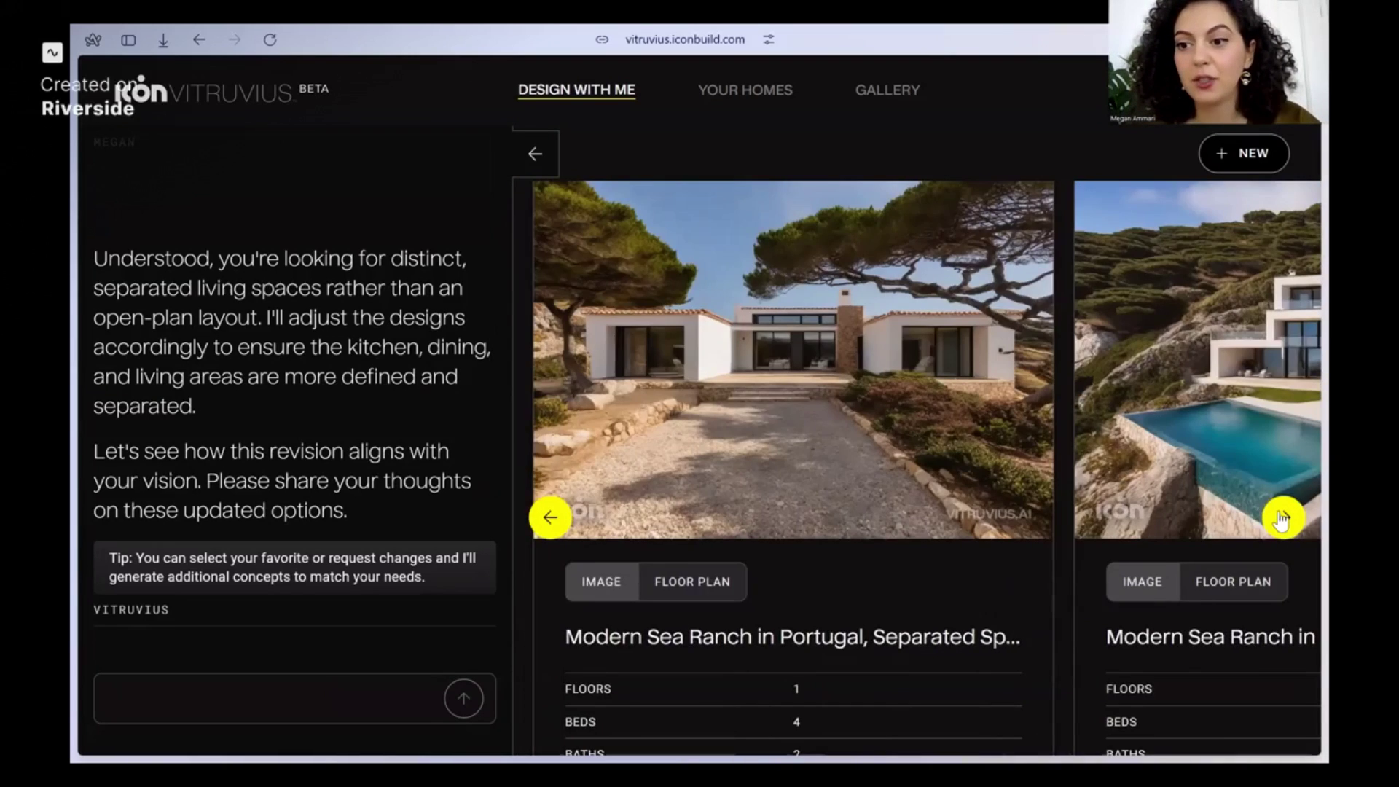
pyautogui.click(1291, 514)
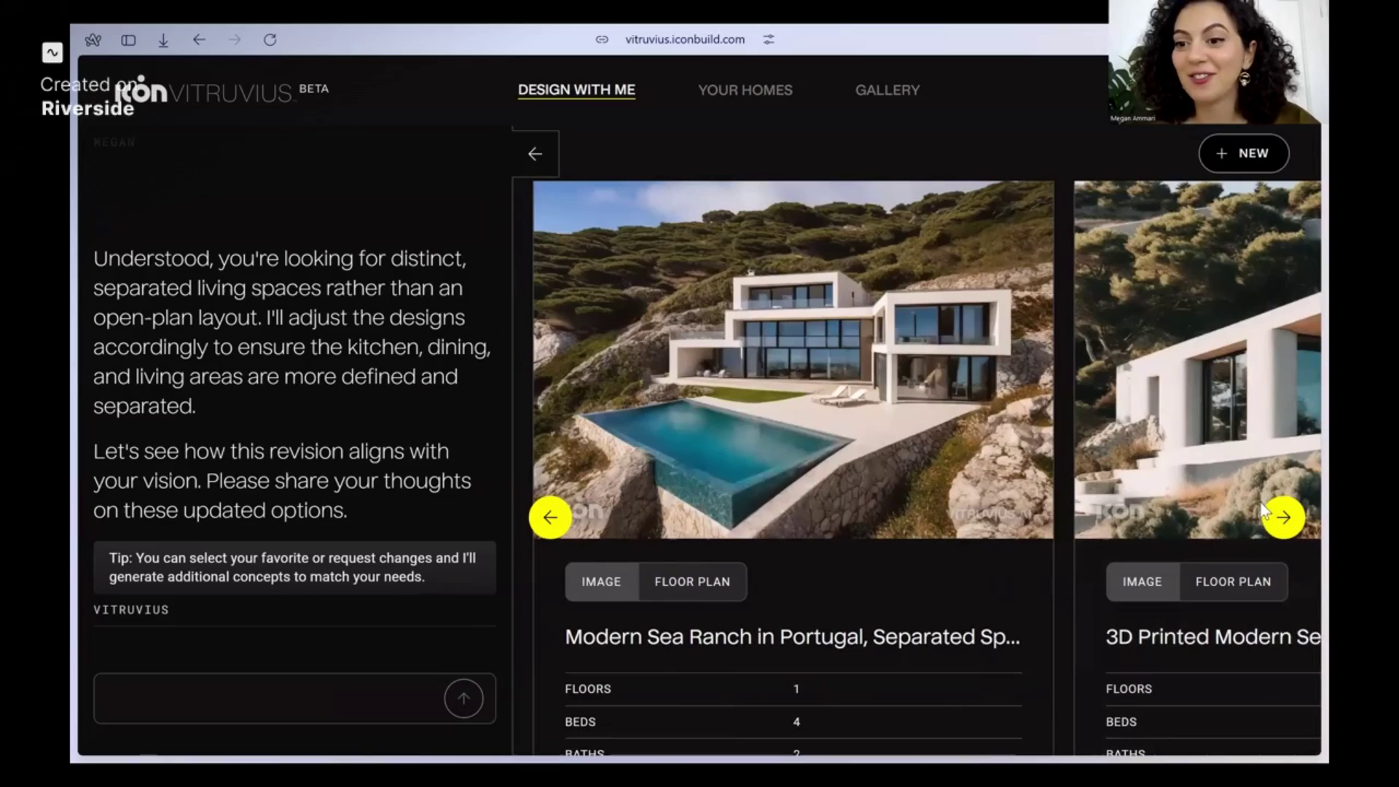
pyautogui.click(1271, 516)
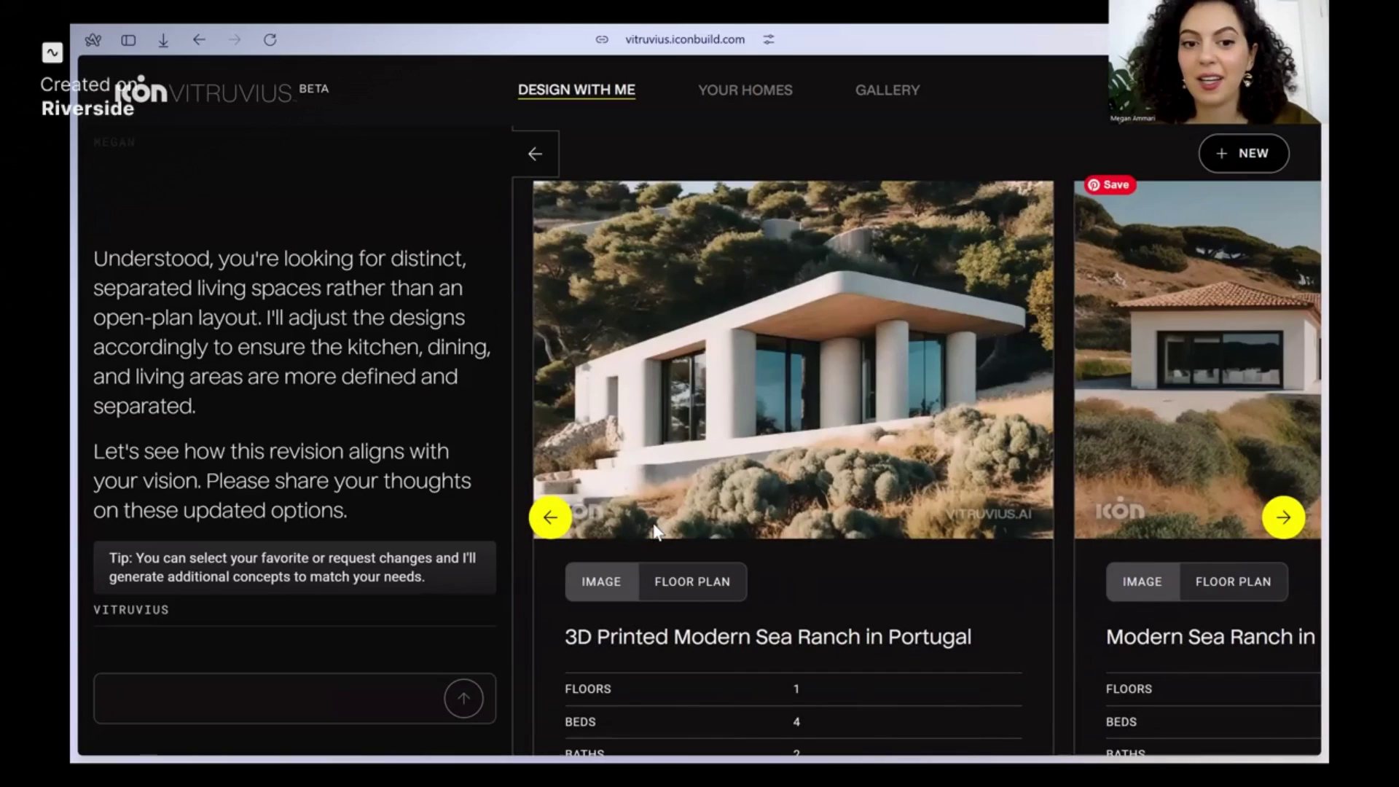
pyautogui.click(566, 521)
pyautogui.click(567, 521)
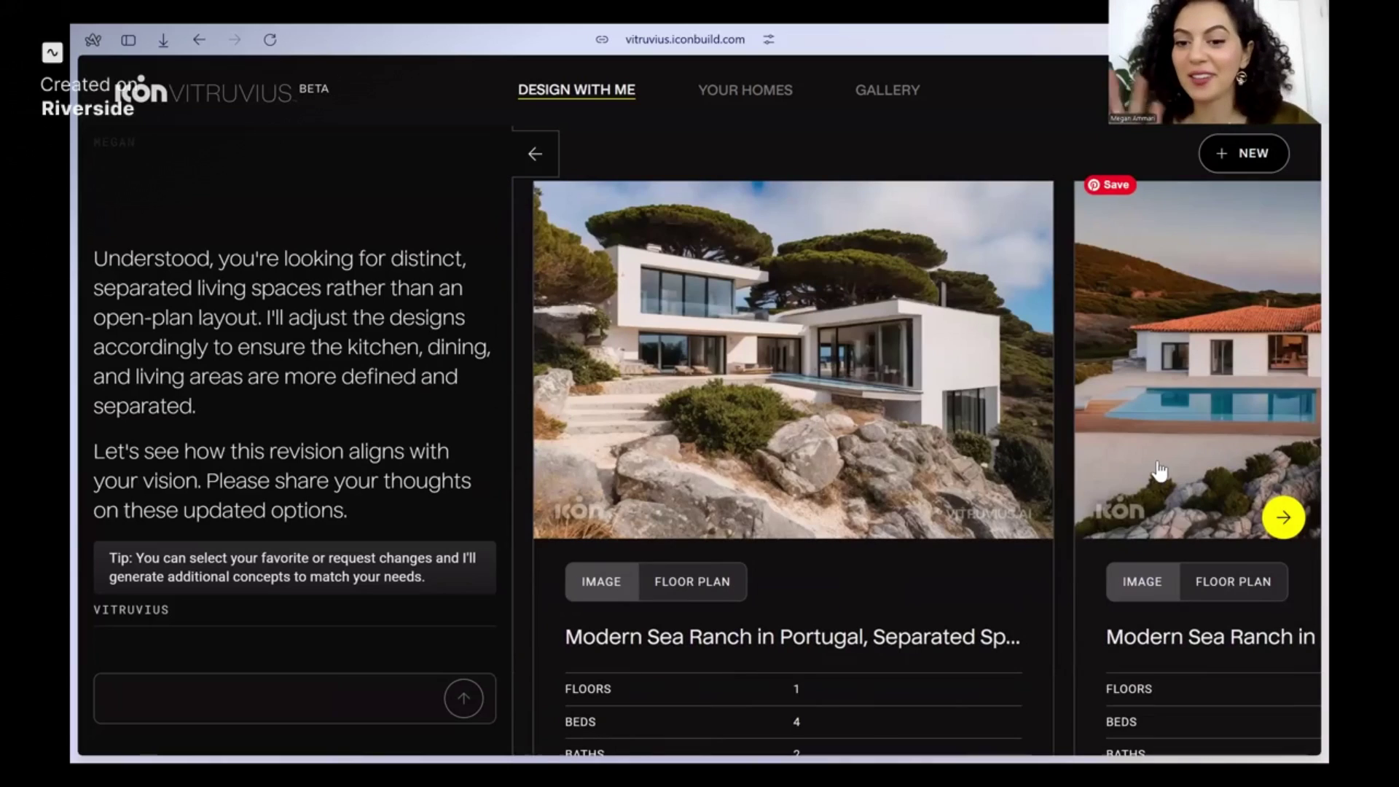
pyautogui.click(713, 580)
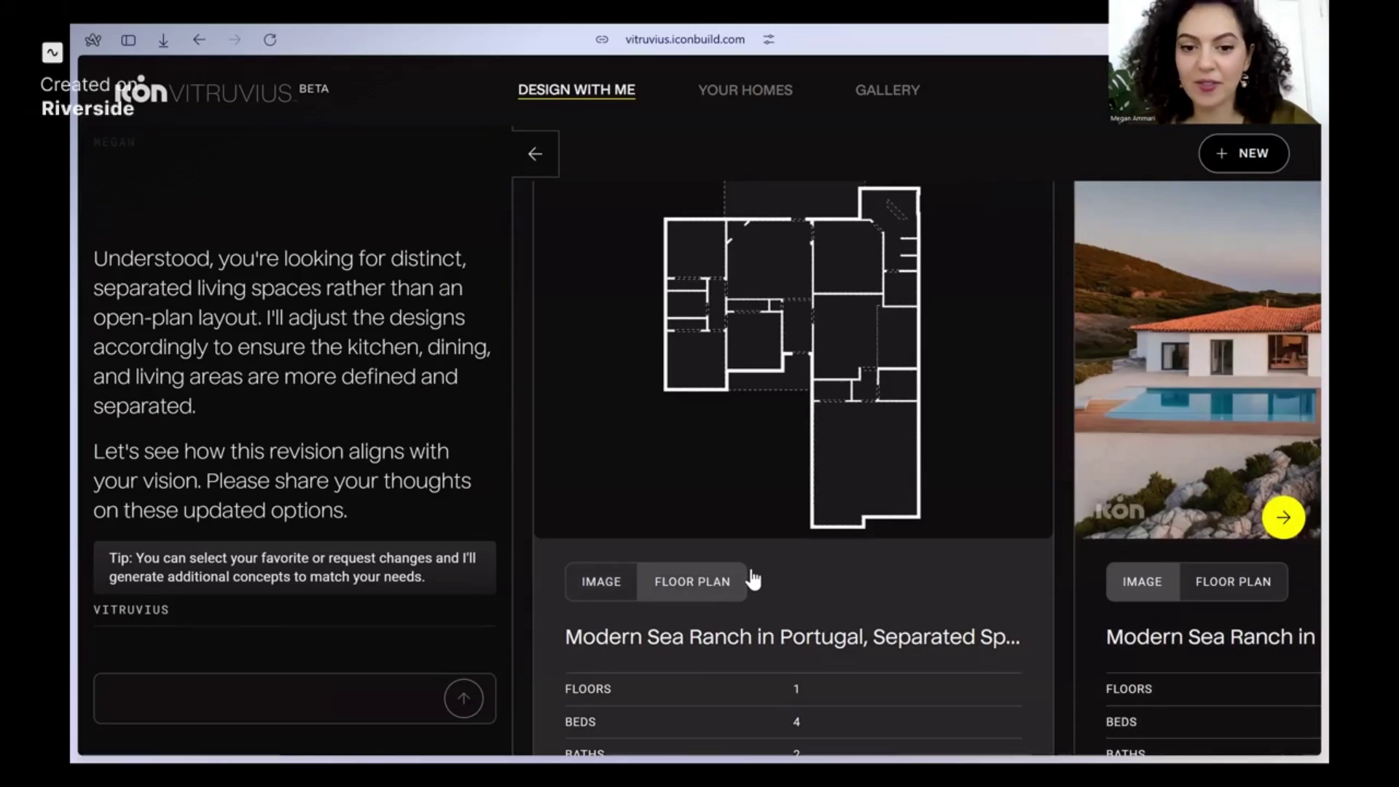
pyautogui.click(614, 581)
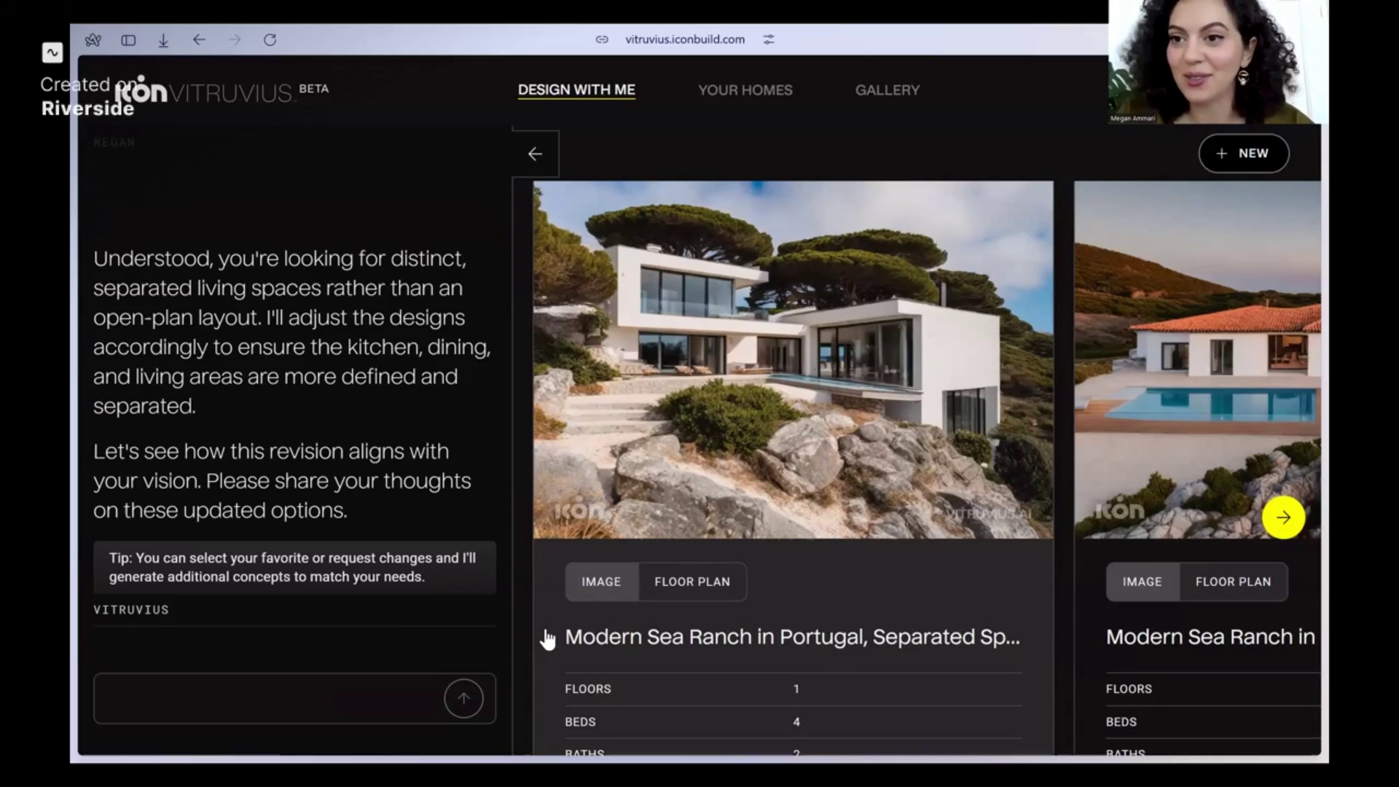
# - Reveal Arc's tab list showing Vitruvius Chat, Midjourney Feed and Adobe Firefly
pyautogui.moveTo(73, 288)
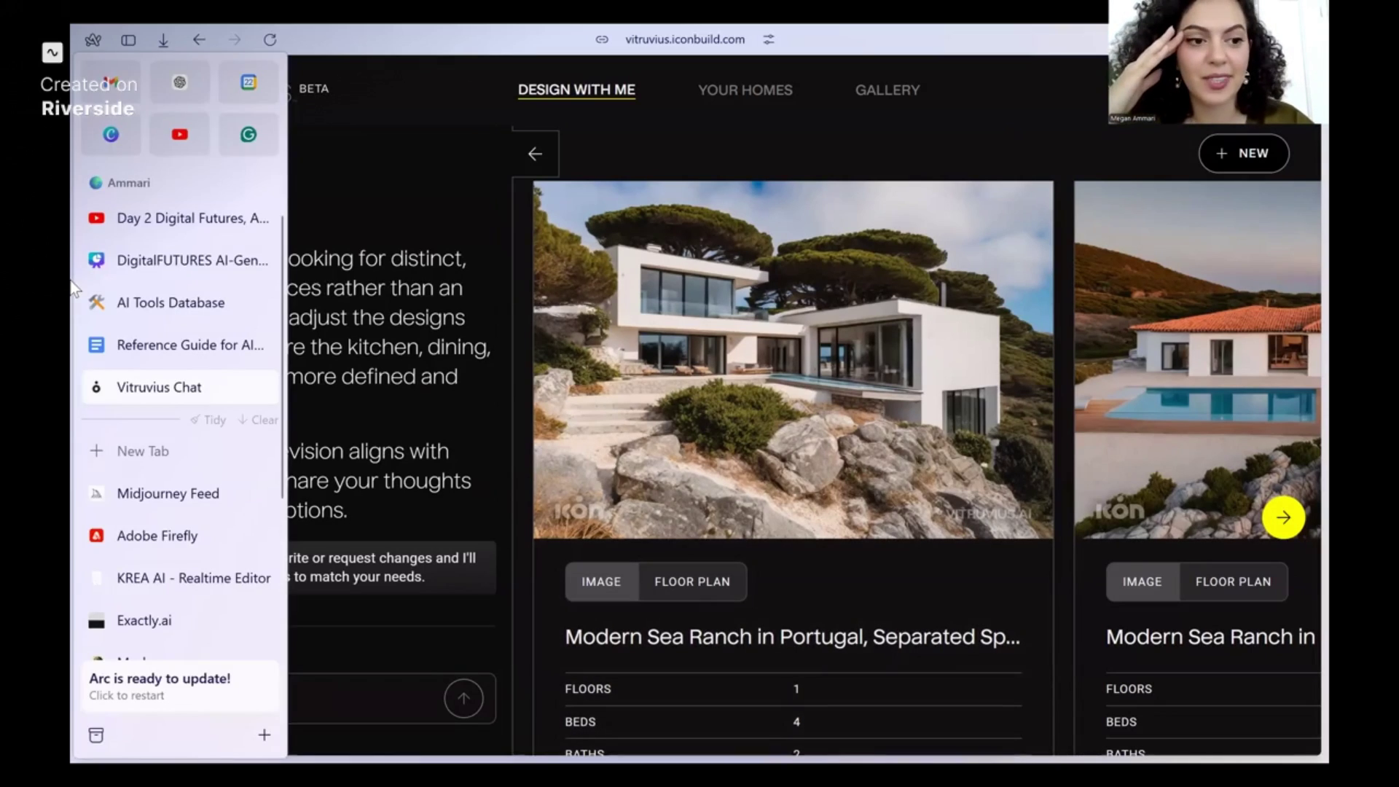